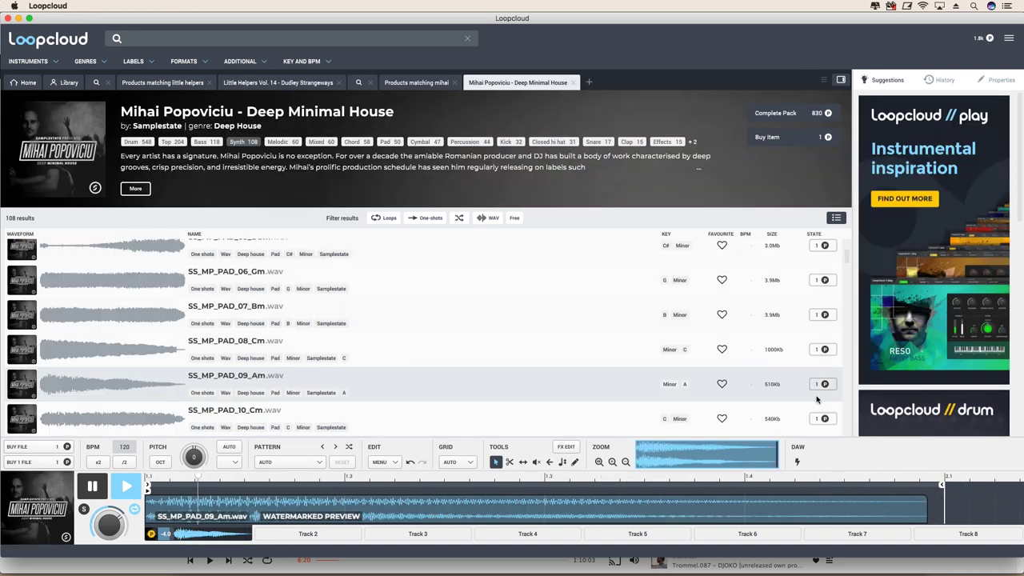
Buy the SS_MP_PAD_09_Am.wav sample and audition the pad samples that follow it.
click(824, 384)
key(Down)
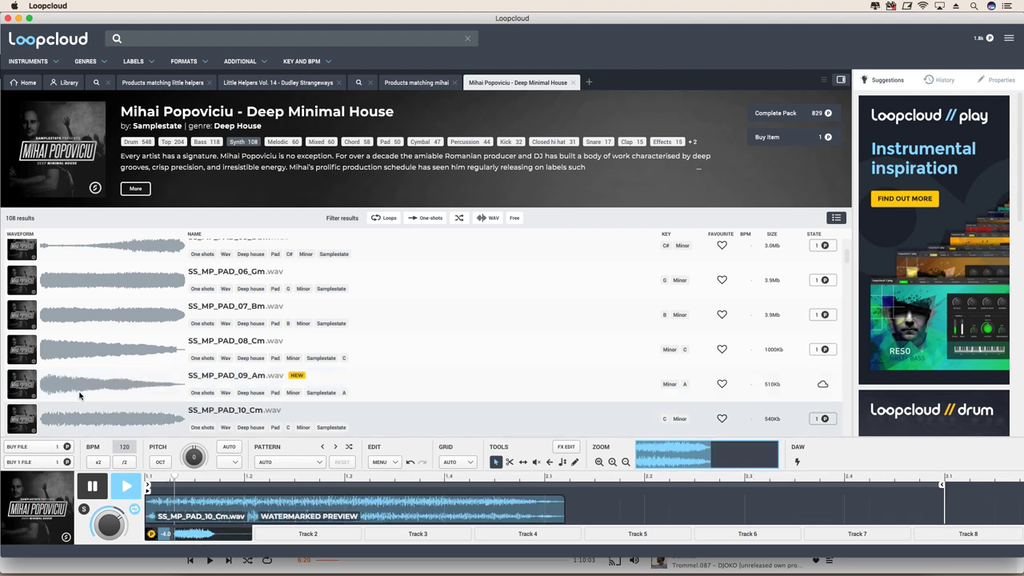
key(Down)
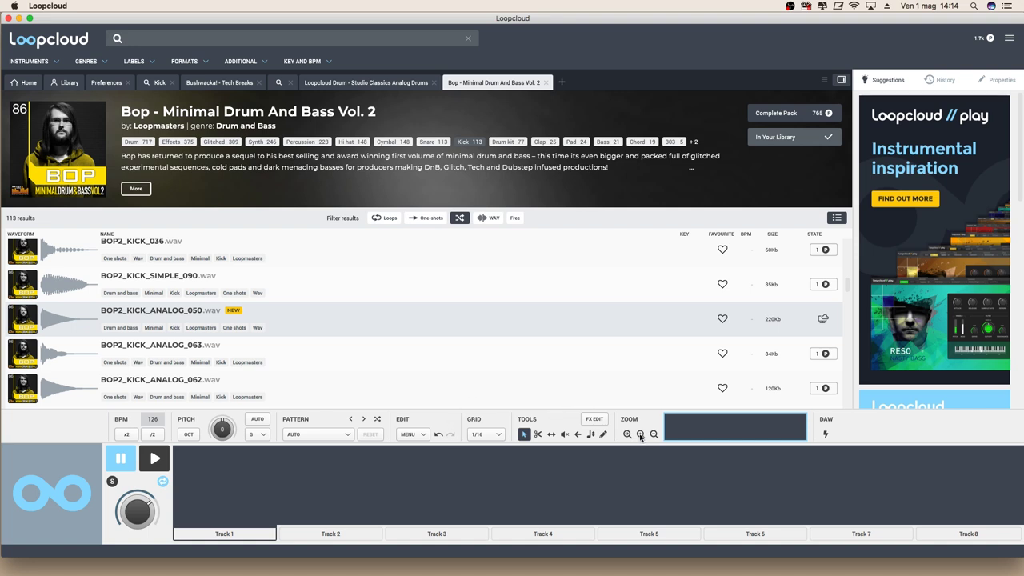
Load BOP2_KICK_ANALOG_050.wav from the Bop pack on Track 1, shorten its region to half a beat and pause playback.
click(365, 82)
click(219, 83)
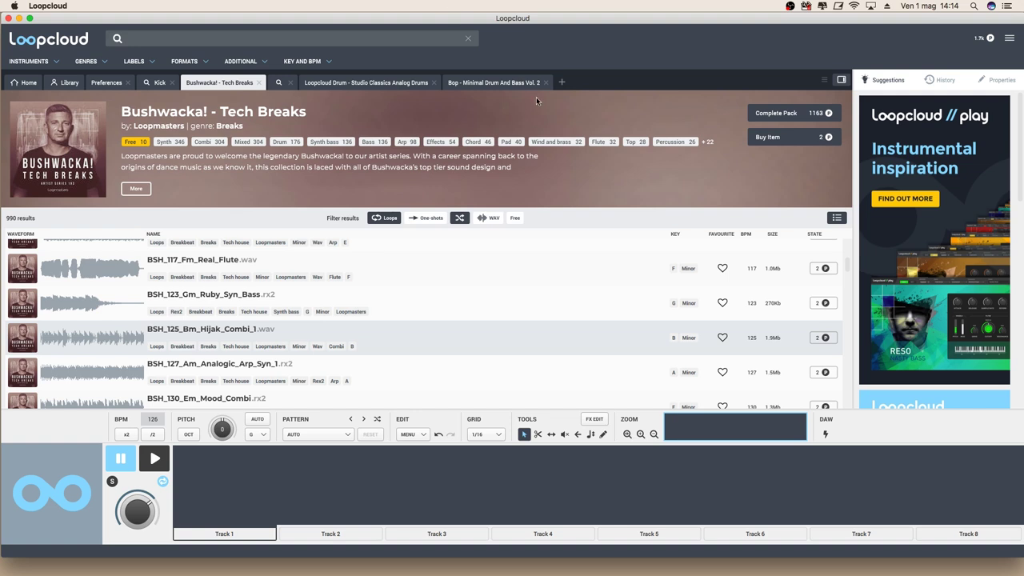
click(514, 84)
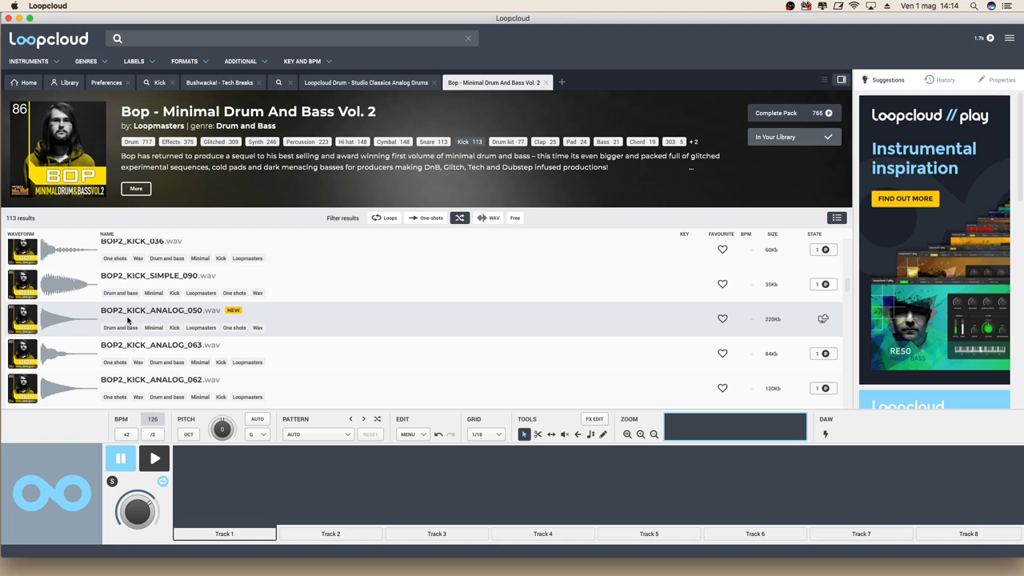
click(168, 316)
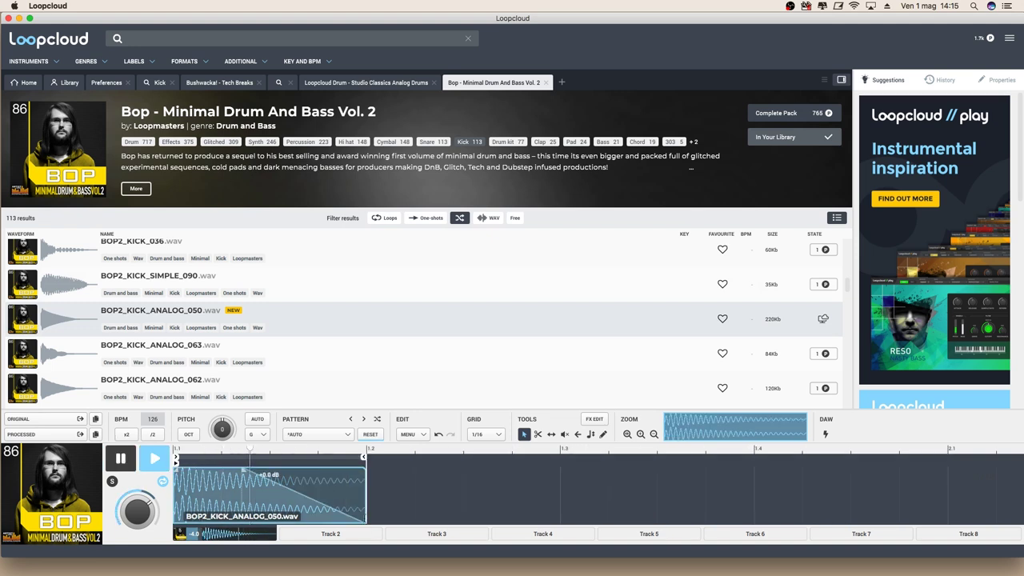
drag(360, 503, 268, 502)
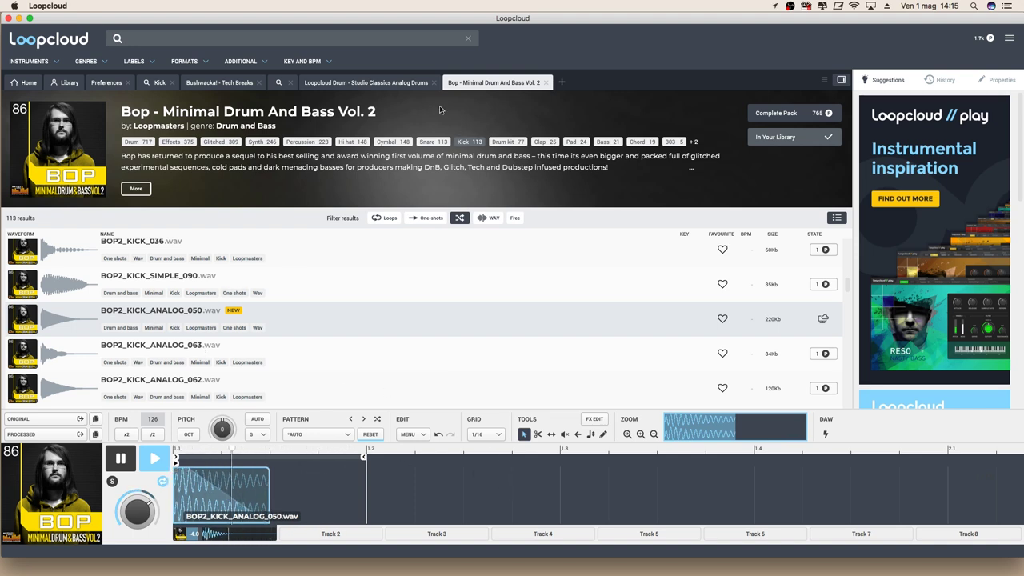
click(120, 458)
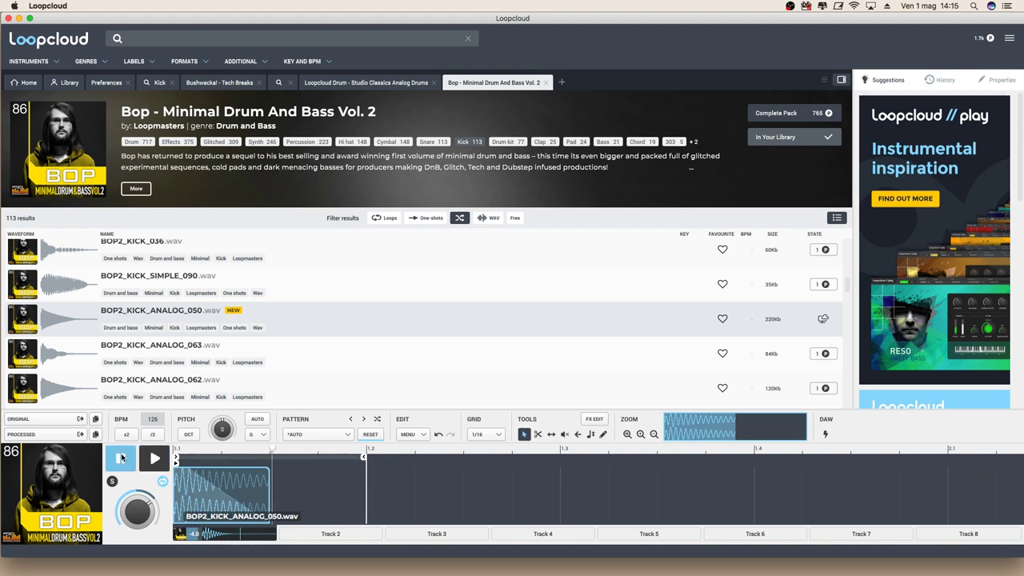
Load BSH_125_Bm_Hijak_Combi_1.wav from the Bushwacka! - Tech Breaks pack on Track 2 and apply a random pattern.
click(219, 82)
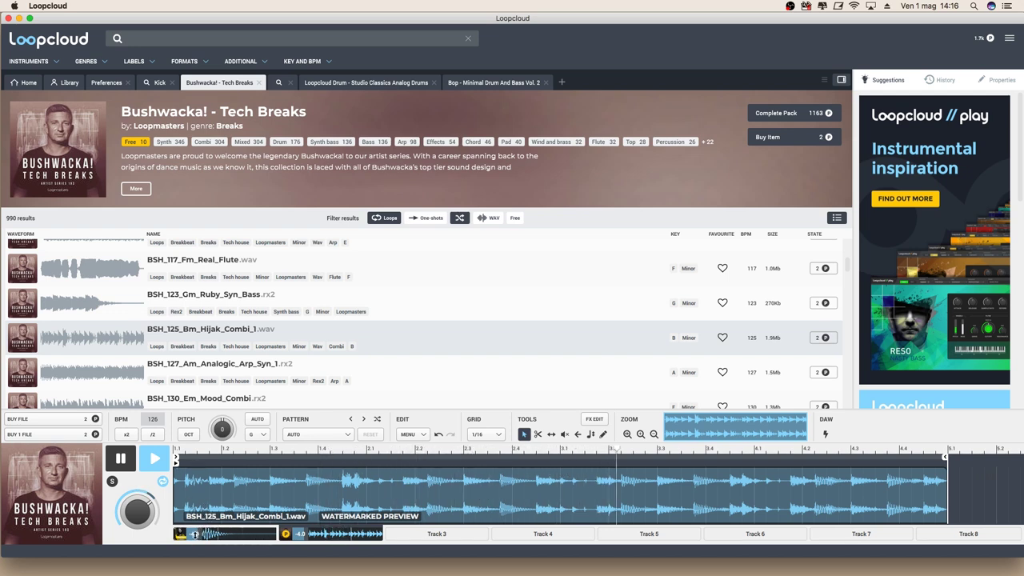
click(348, 434)
click(348, 434)
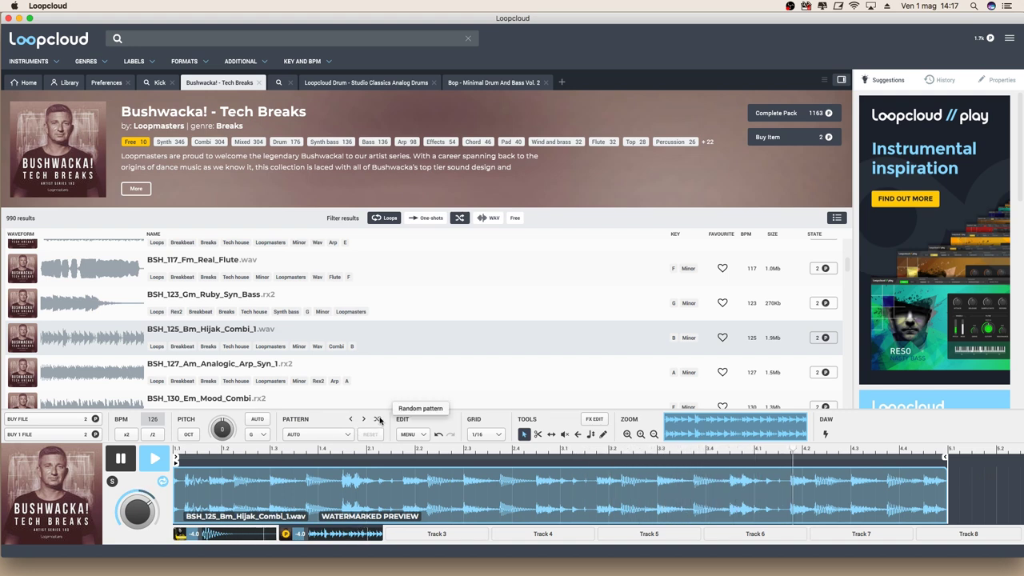
click(379, 419)
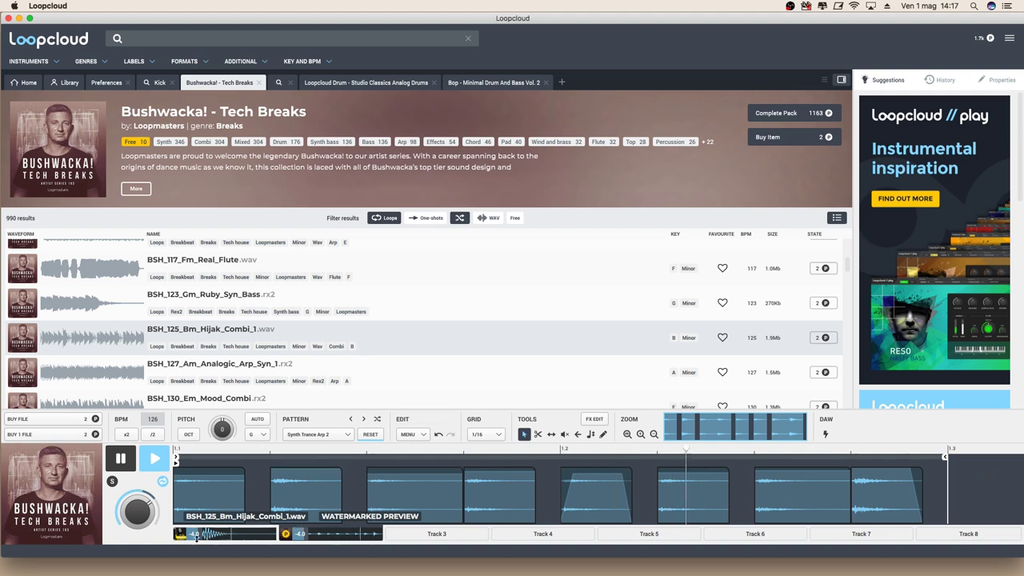
Lower Track 1's volume to -inf and audition Track 2's pattern on its own.
drag(194, 534, 193, 542)
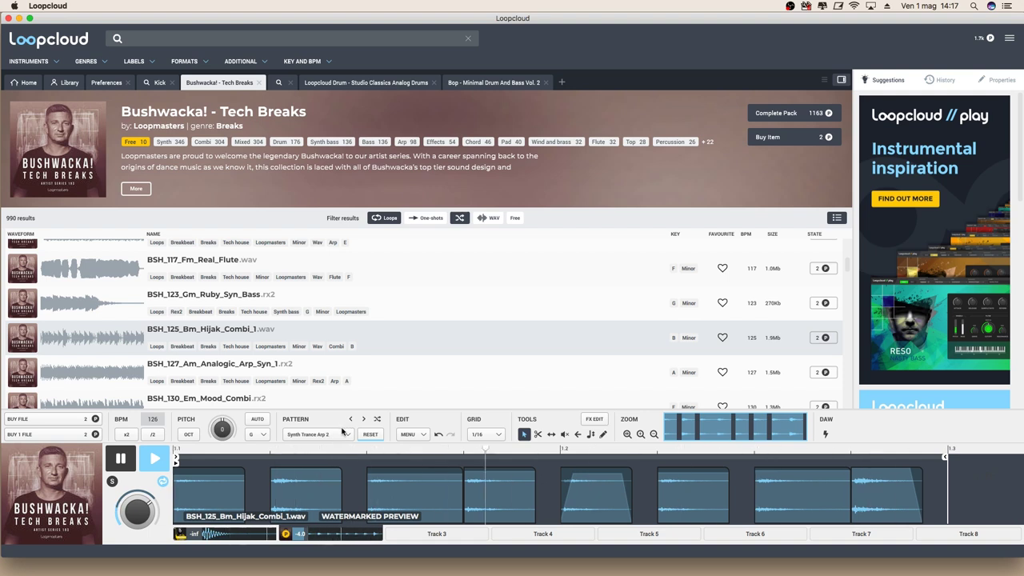
key(space)
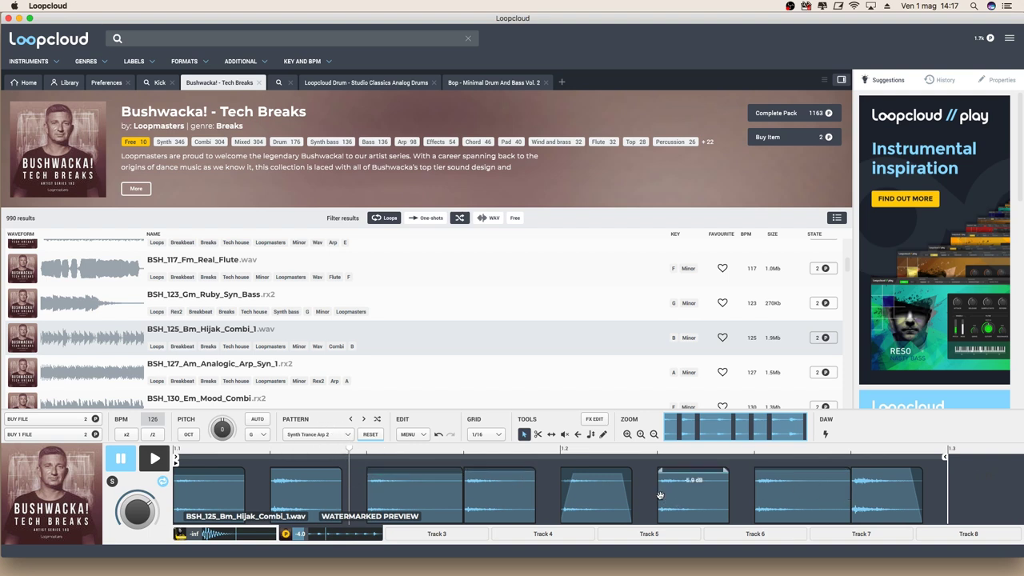
key(space)
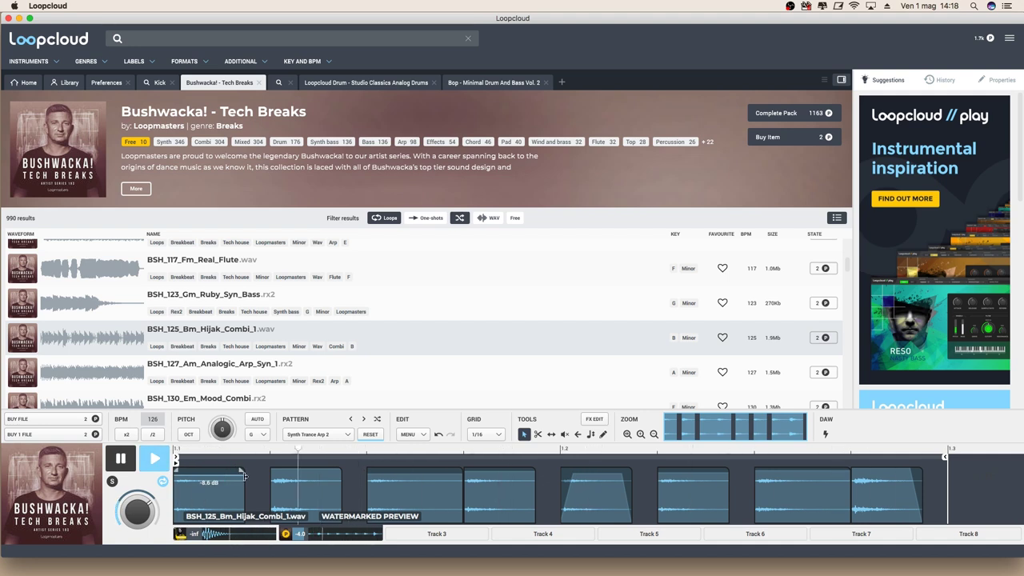
Extend the slices of Track 2's pattern to close the gaps, each reaching the next slice and the last the loop end.
drag(240, 475, 261, 477)
drag(340, 477, 360, 476)
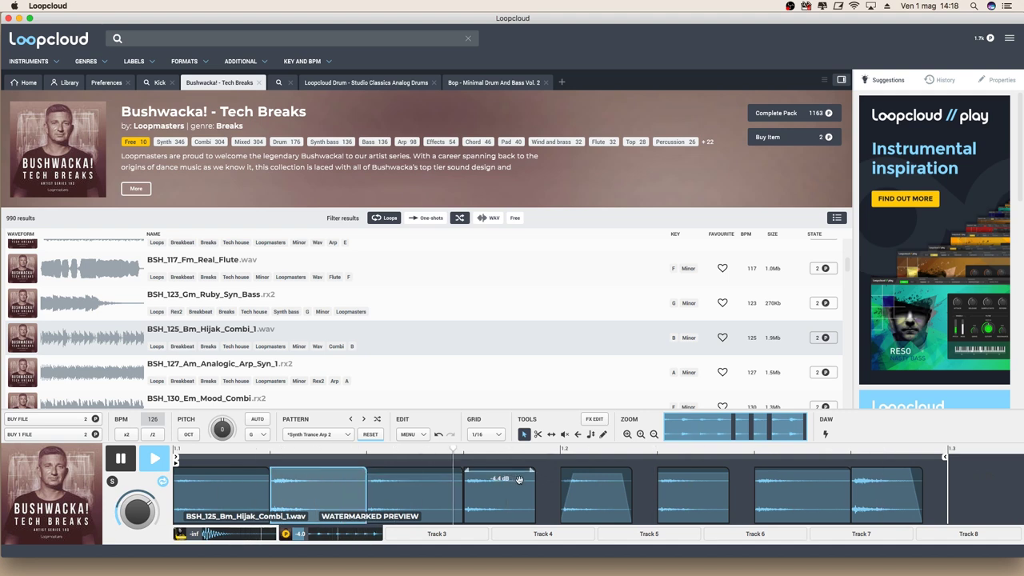
drag(533, 480, 560, 480)
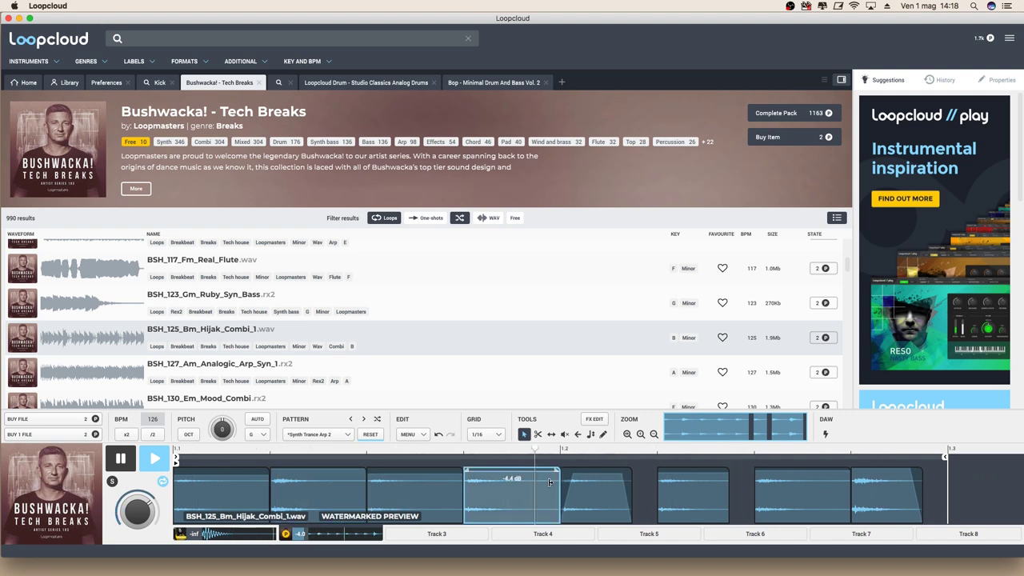
drag(633, 483, 657, 479)
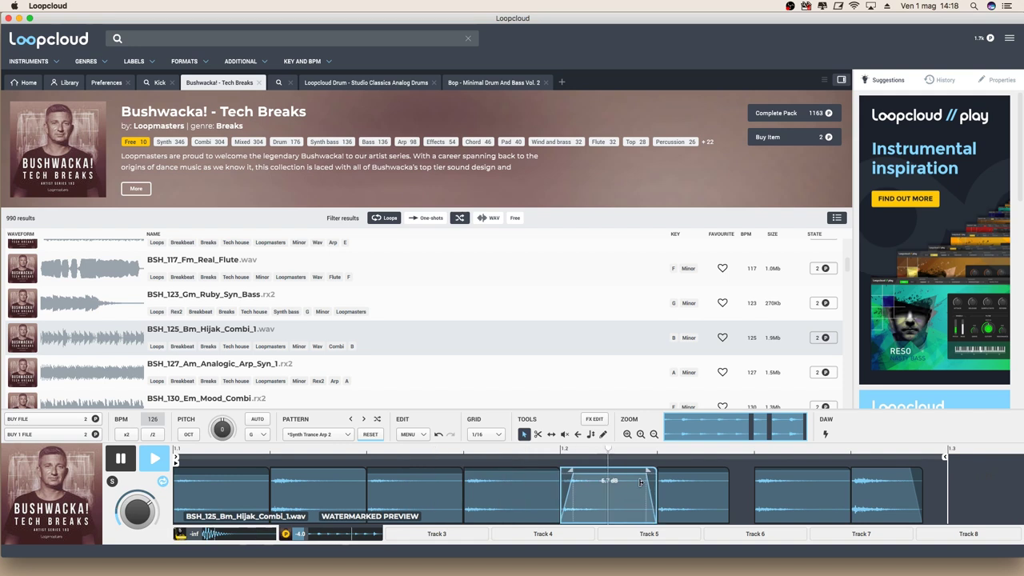
drag(726, 477, 752, 478)
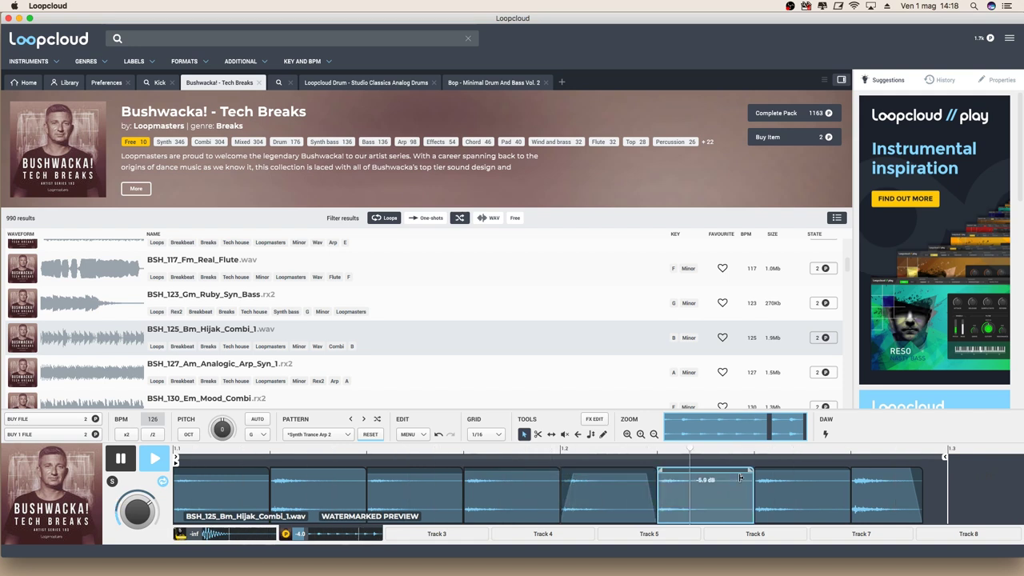
drag(923, 480, 946, 480)
Load BSH_125_Bm_Hijak_Combi_1.wav on Track 3 as well and apply a random pattern to it.
click(397, 534)
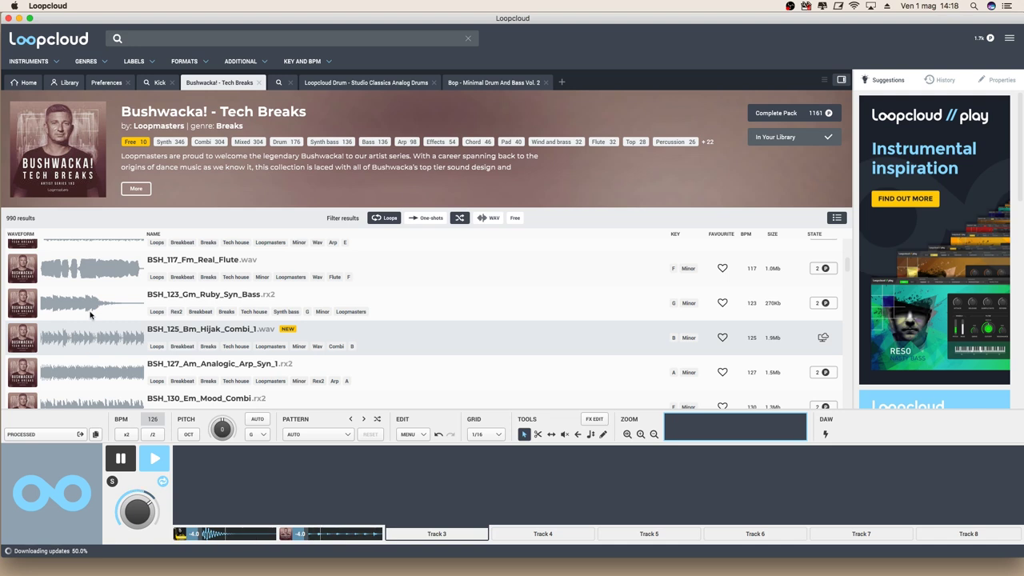
click(92, 326)
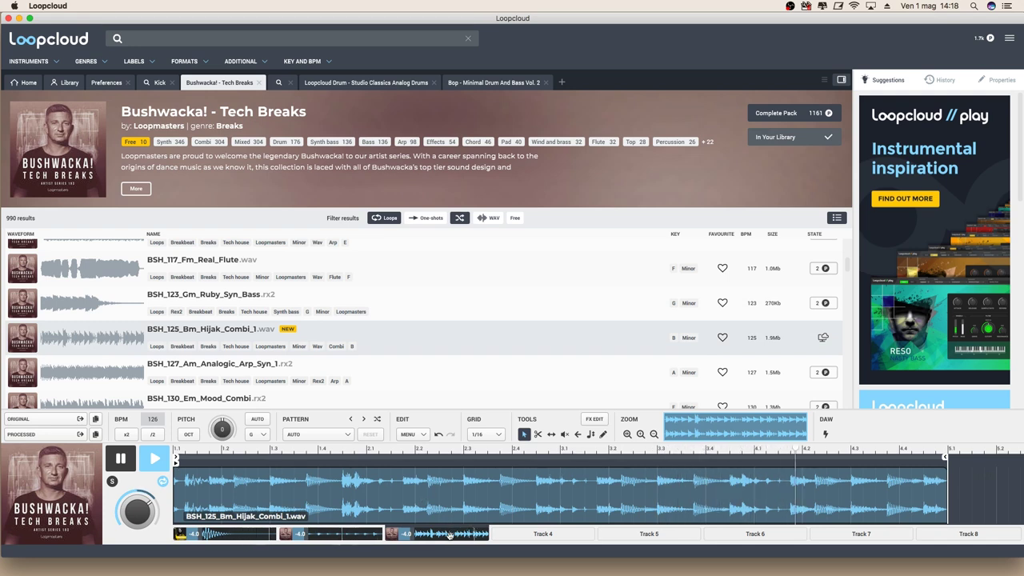
click(377, 419)
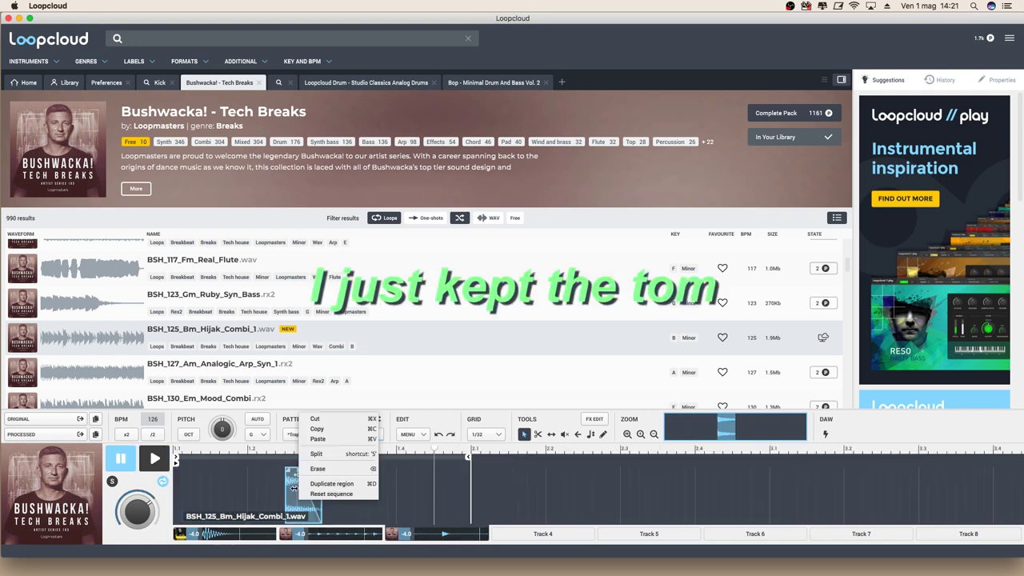
Duplicate the tom region on Track 3 and spread the regions across the bar, placing one just before 2.1.
click(327, 484)
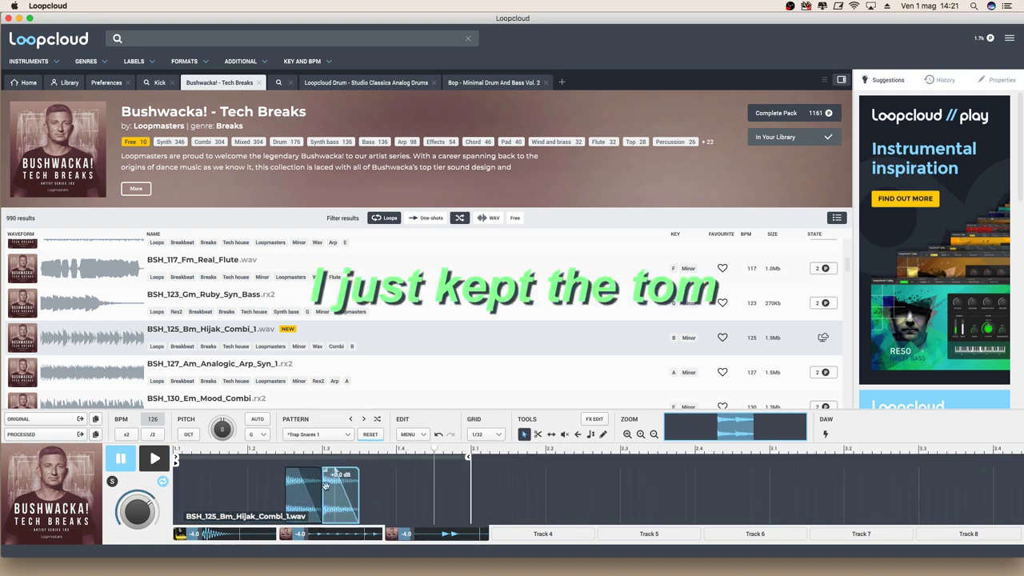
drag(354, 481, 481, 493)
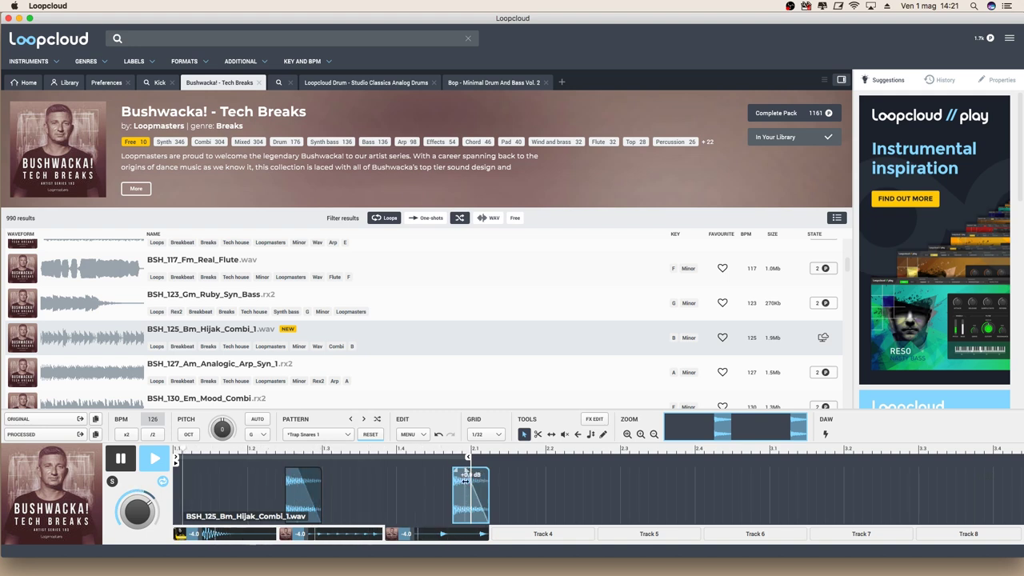
drag(321, 488, 409, 493)
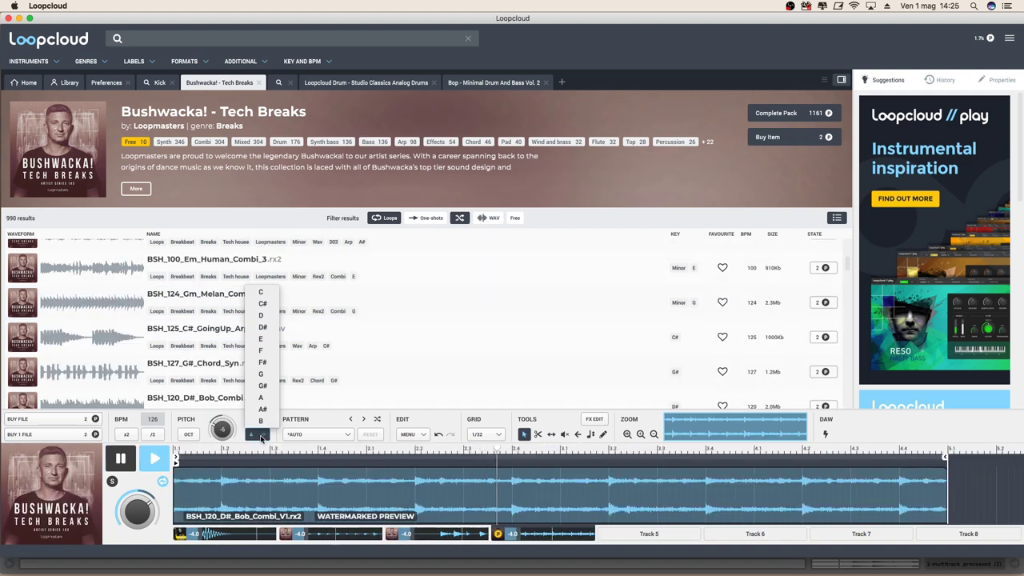
Set the key of Track 4's BSH_120_D#_Bob_Combi_V1.rx2 loop to B and try random patterns, settling on DnB Knock 1.
click(258, 420)
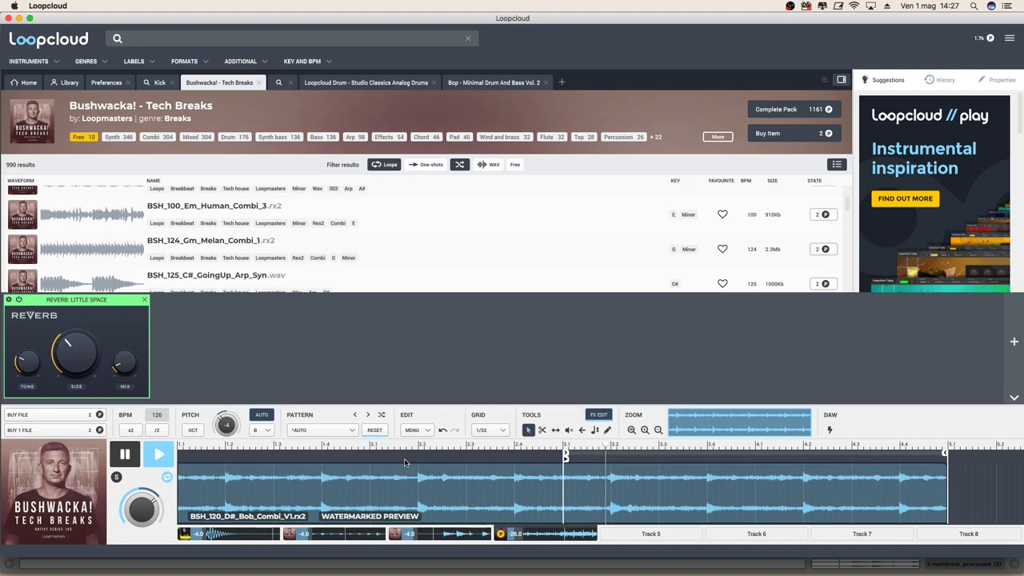
click(381, 415)
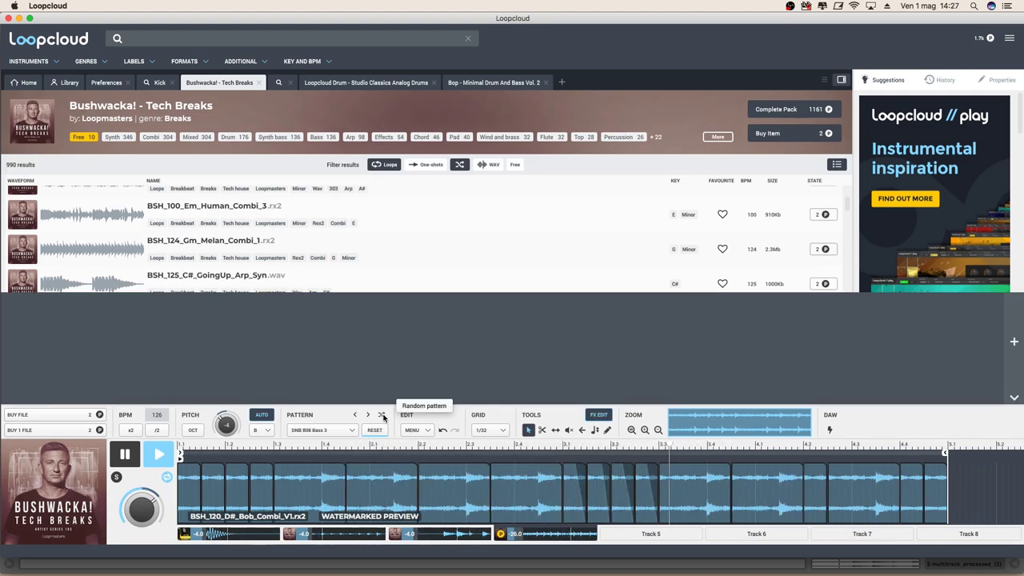
click(383, 415)
click(382, 416)
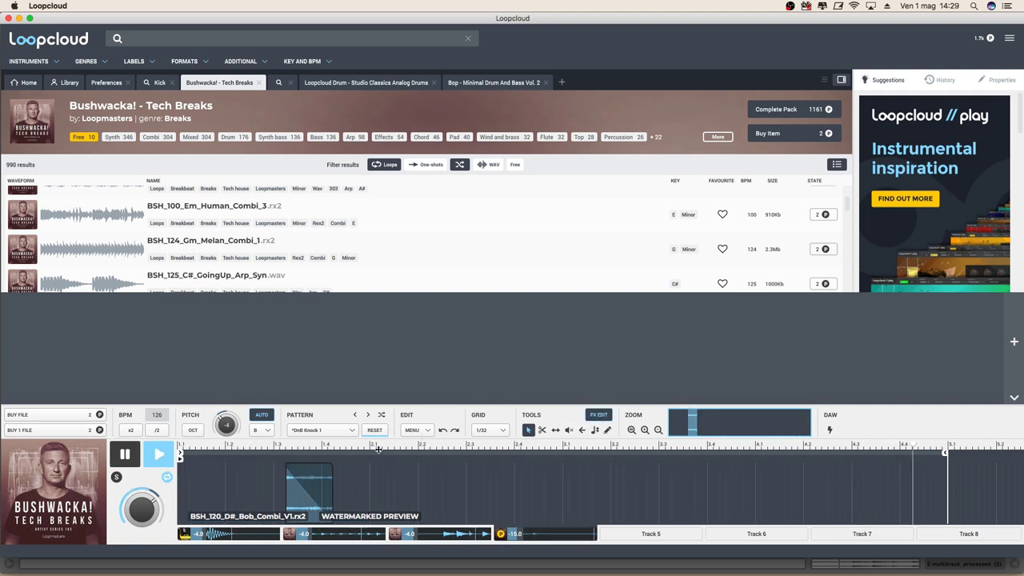
Copy the single remaining region on Track 4 to just before 5.1 at the loop end, and pause playback.
drag(482, 494, 320, 482)
right_click(320, 482)
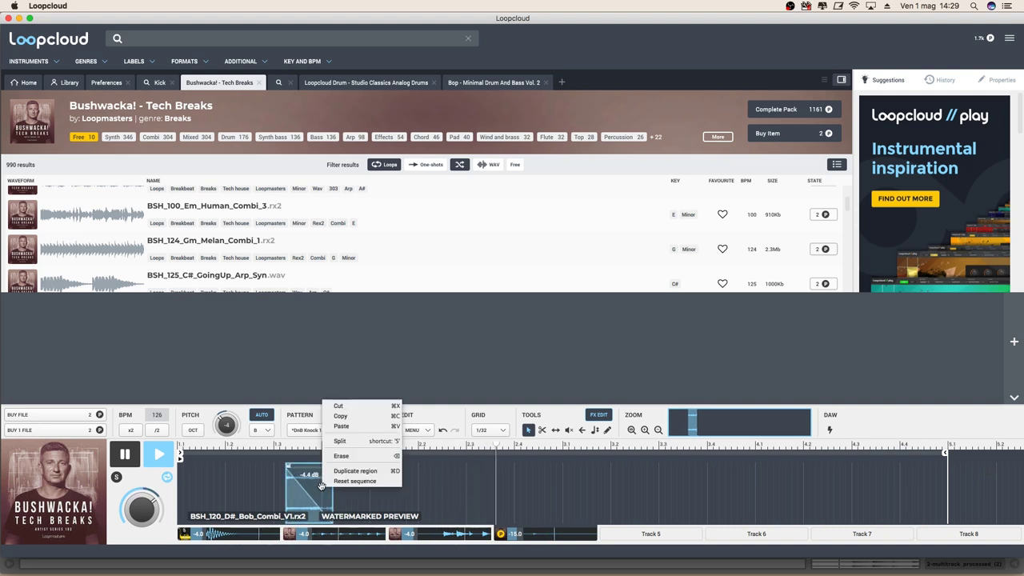
click(349, 409)
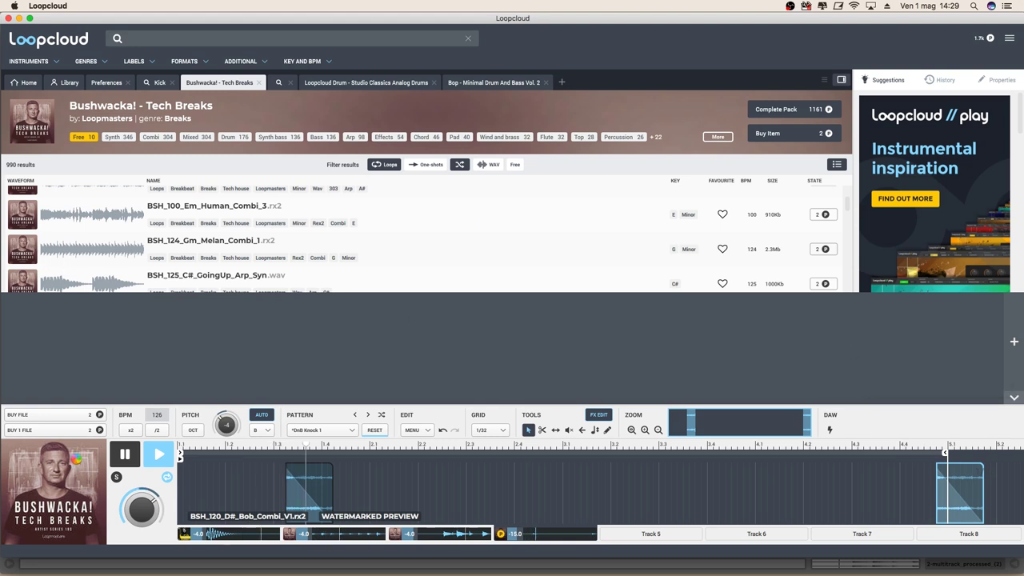
click(126, 455)
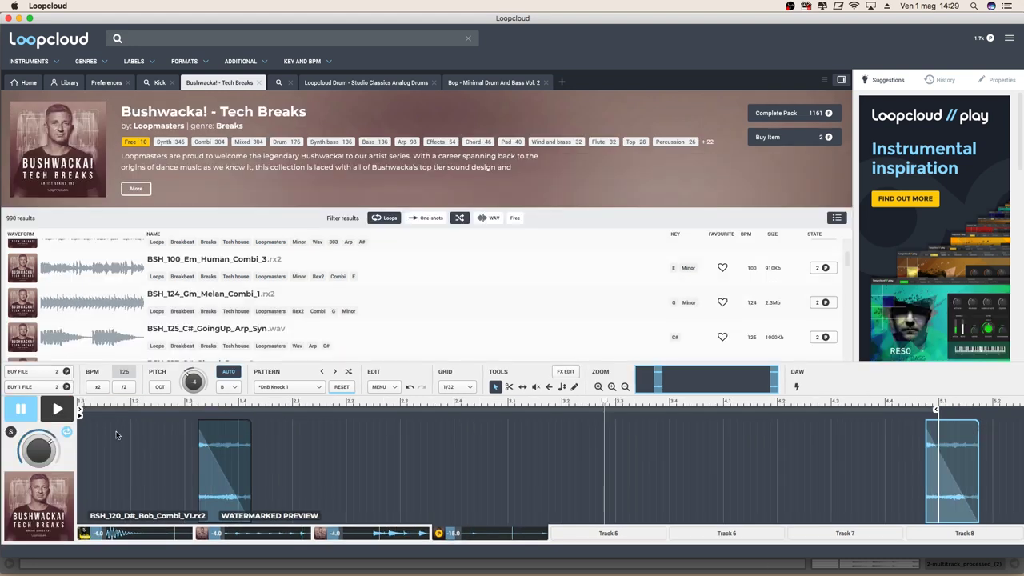
Load BOP2_170_Drum_Loop_092.wav from the Bop - Minimal Drum And Bass Vol. 2 pack on Track 5 and Track 6.
click(484, 85)
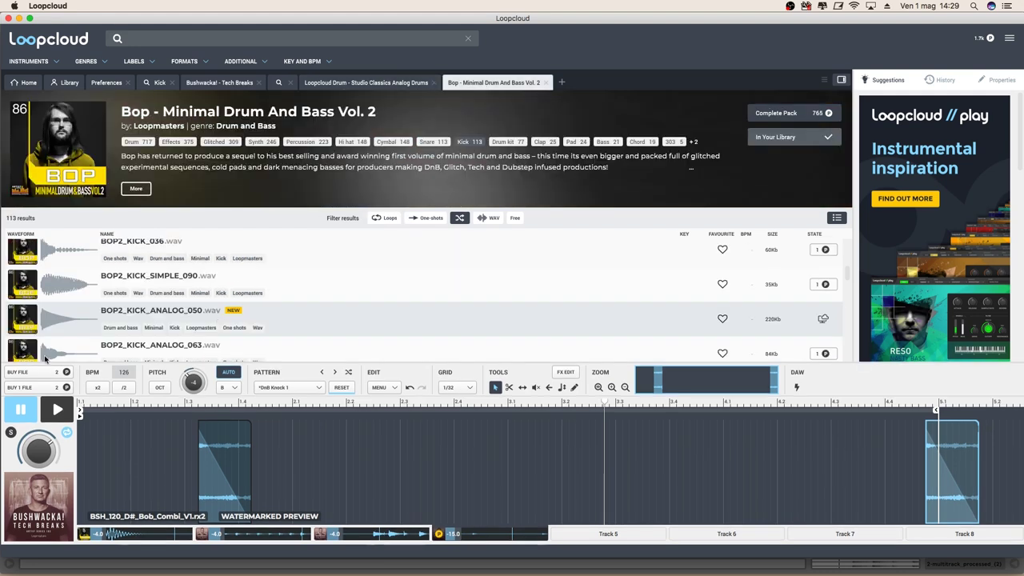
click(393, 142)
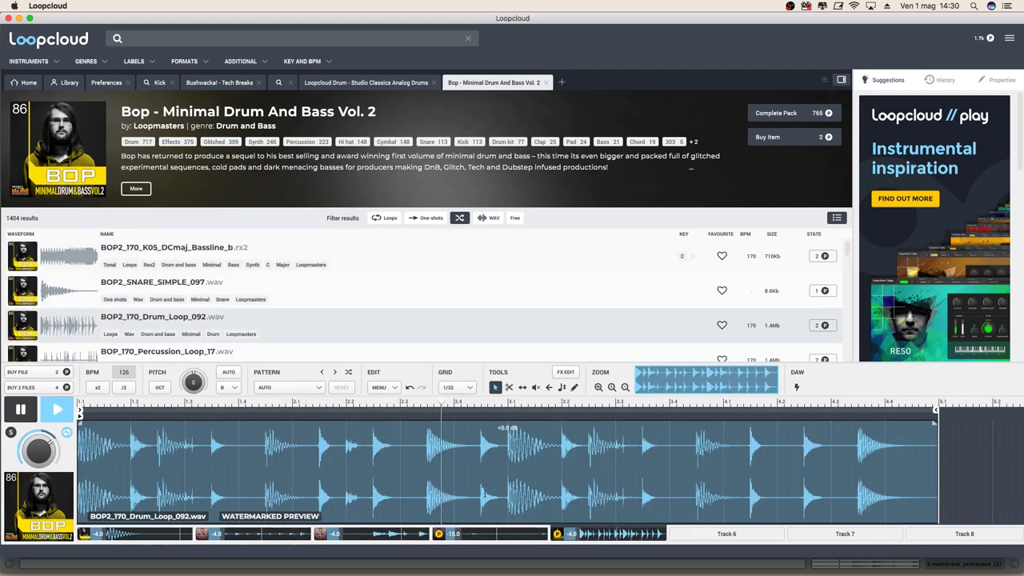
click(704, 537)
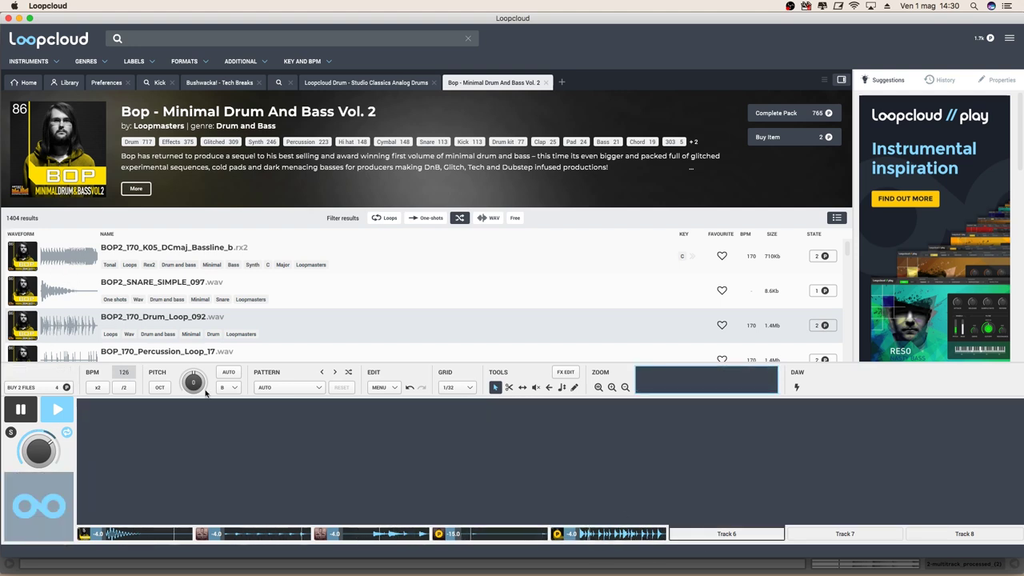
click(40, 315)
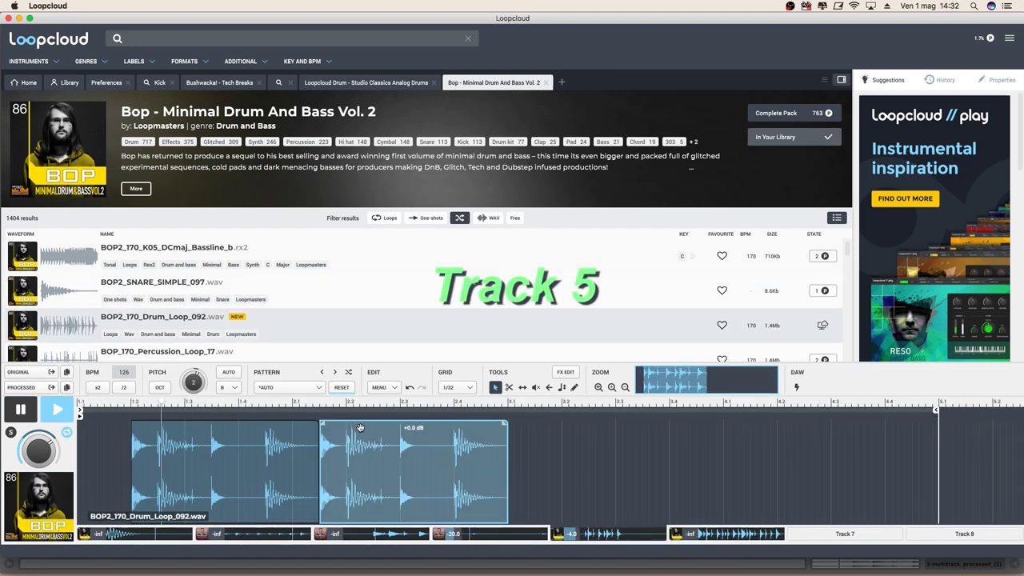
Move the duplicated drum region on Track 5 to start at 3.2 and raise Track 1's volume to -4.0.
drag(360, 428, 596, 430)
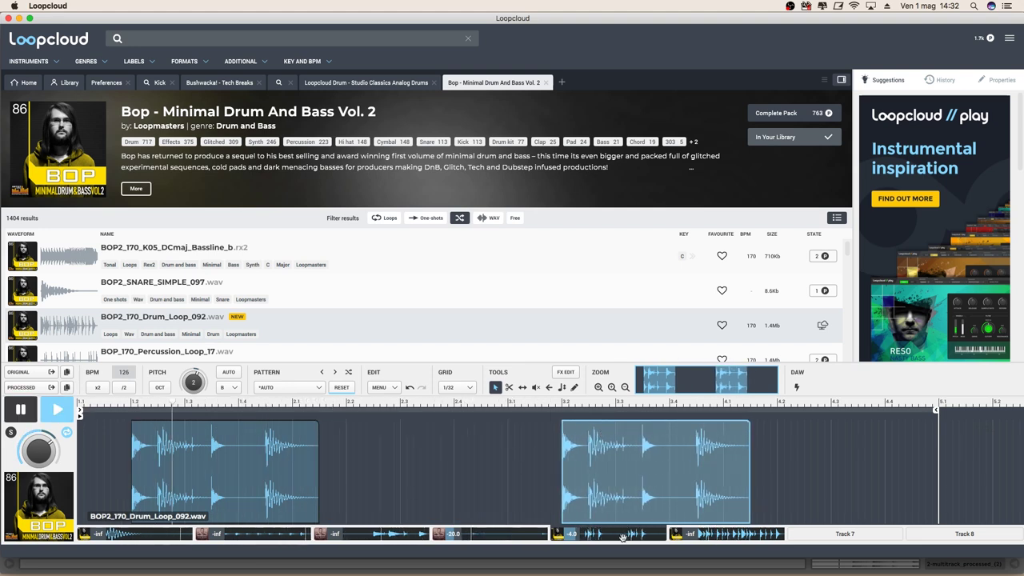
drag(92, 528, 96, 528)
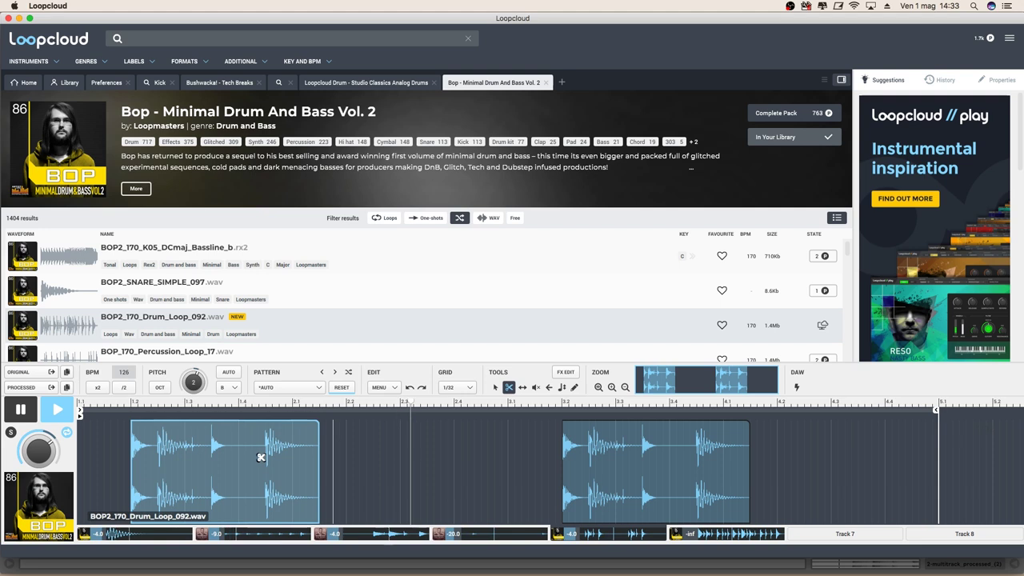
Split off the last hit in both Track 5 drum regions and move these hits to 2.2 and 4.2.
click(265, 452)
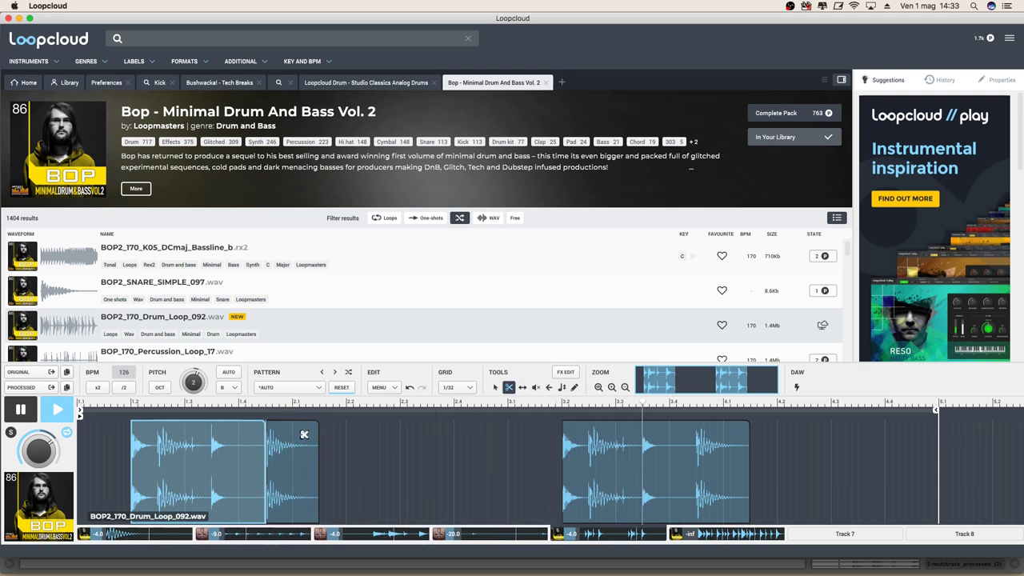
click(495, 387)
click(295, 435)
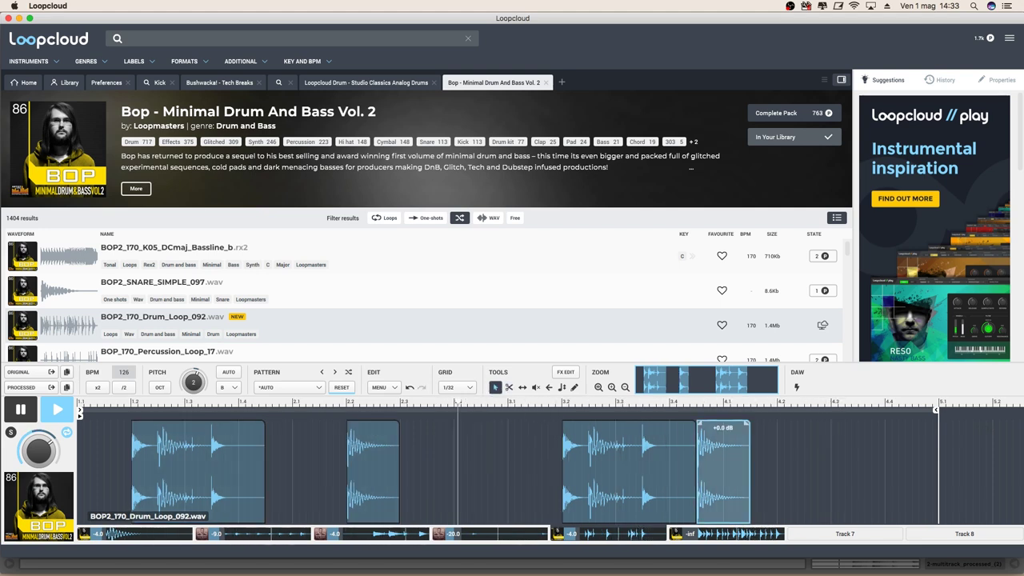
drag(731, 455, 812, 464)
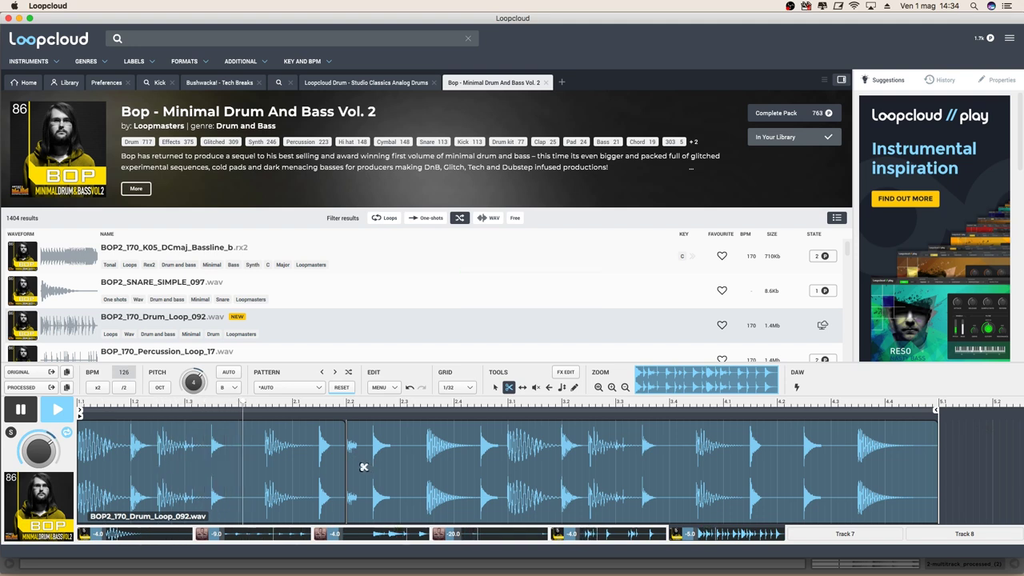
Split Track 6's drum loop after the short hit at 2.2 and delete the regions on both sides of it.
click(373, 467)
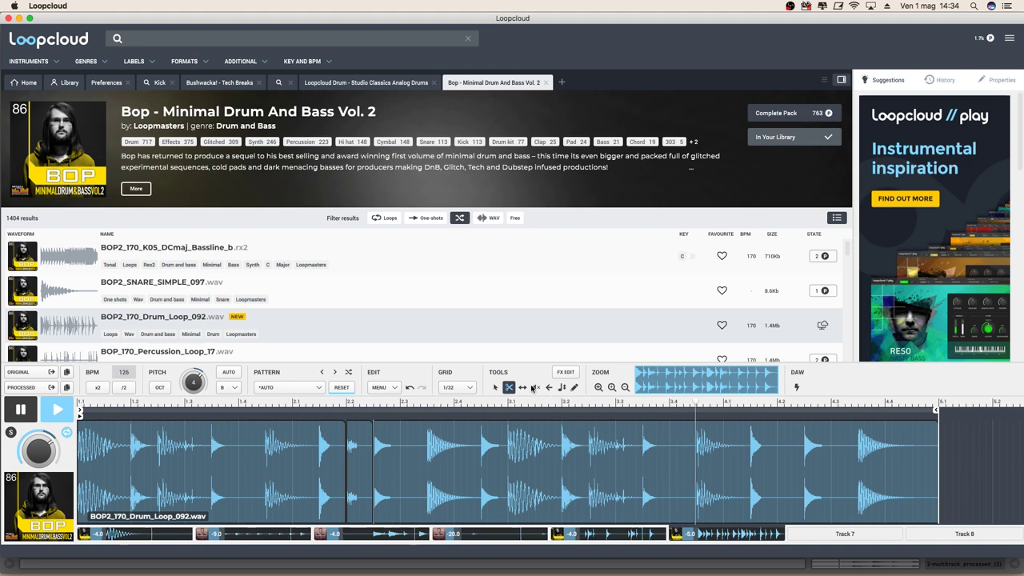
key(v)
click(496, 443)
key(Delete)
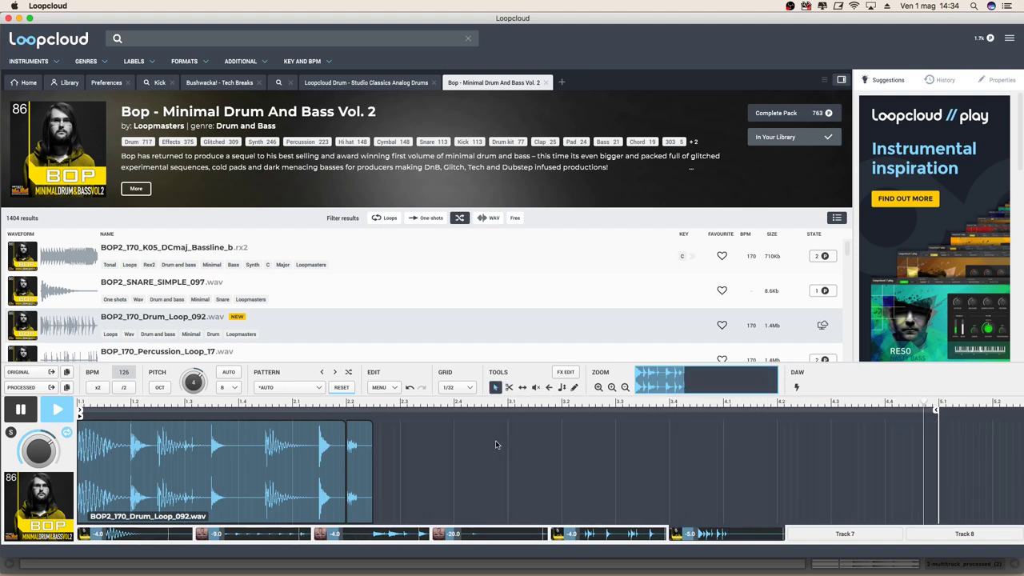
click(149, 442)
key(Delete)
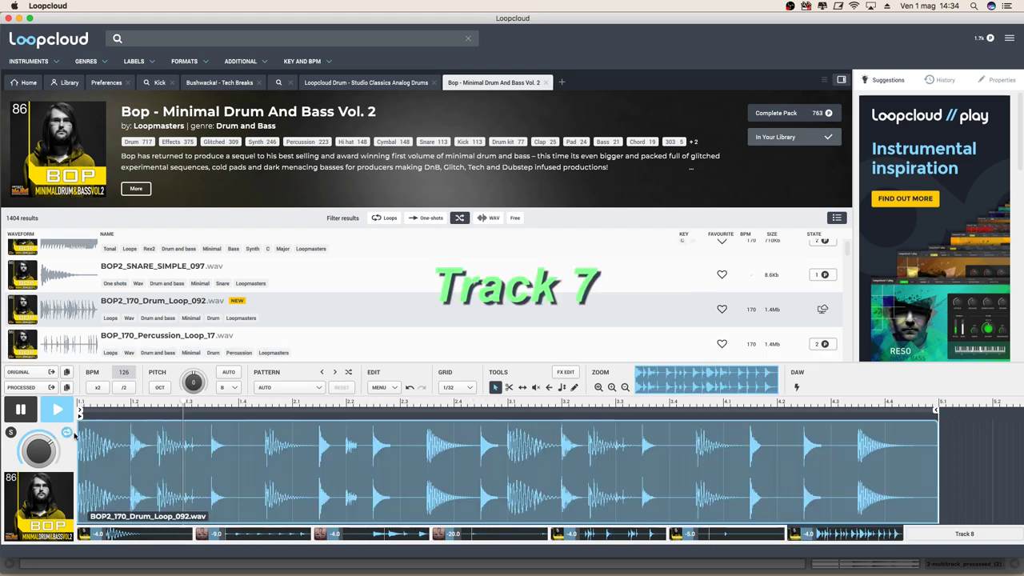
Trim Track 7's drum loop to the single hit just before 2.4 and copy that hit near the loop end.
drag(76, 438, 428, 439)
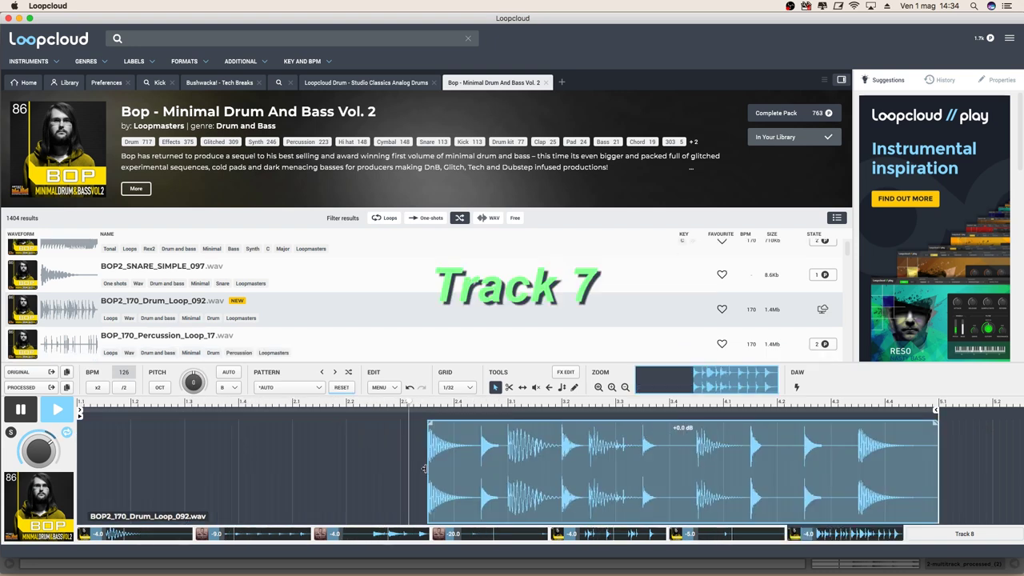
drag(936, 448, 482, 463)
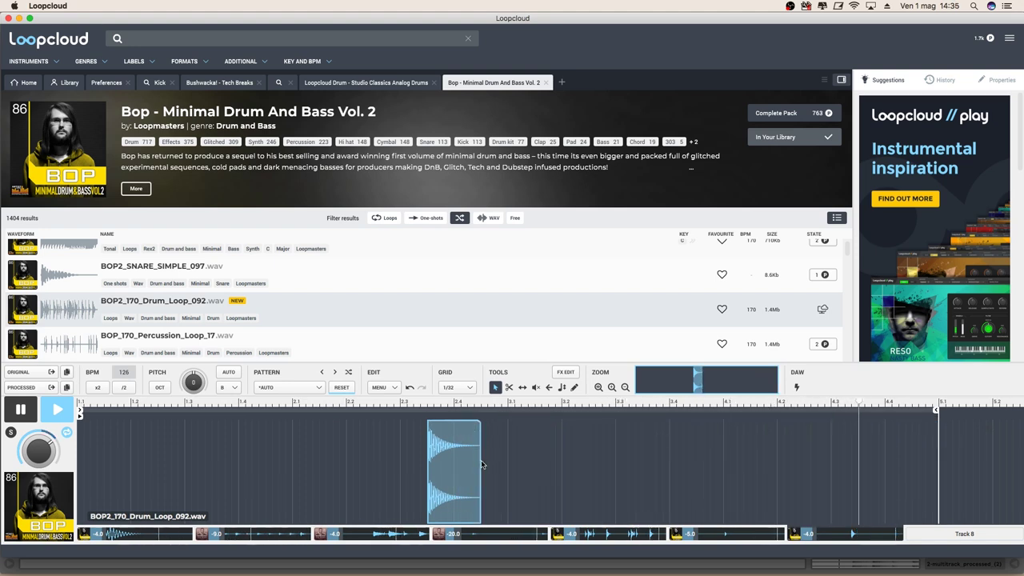
drag(438, 422, 951, 448)
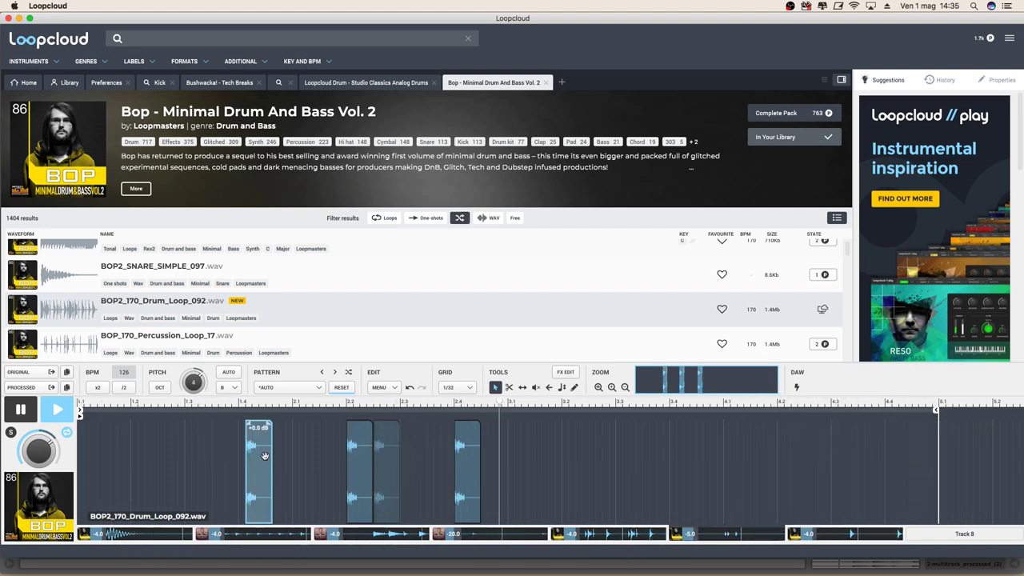
Position copies of Track 6's short hit at 1.4 and about 4.4, and undo the last two edits.
drag(263, 456, 246, 453)
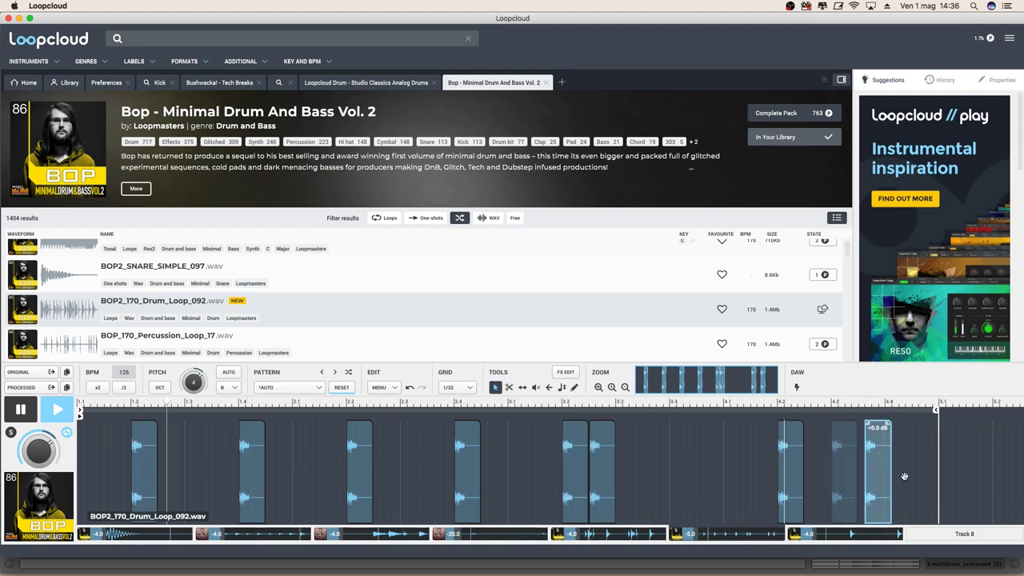
drag(905, 476, 895, 473)
key(super+z)
key(super+z)
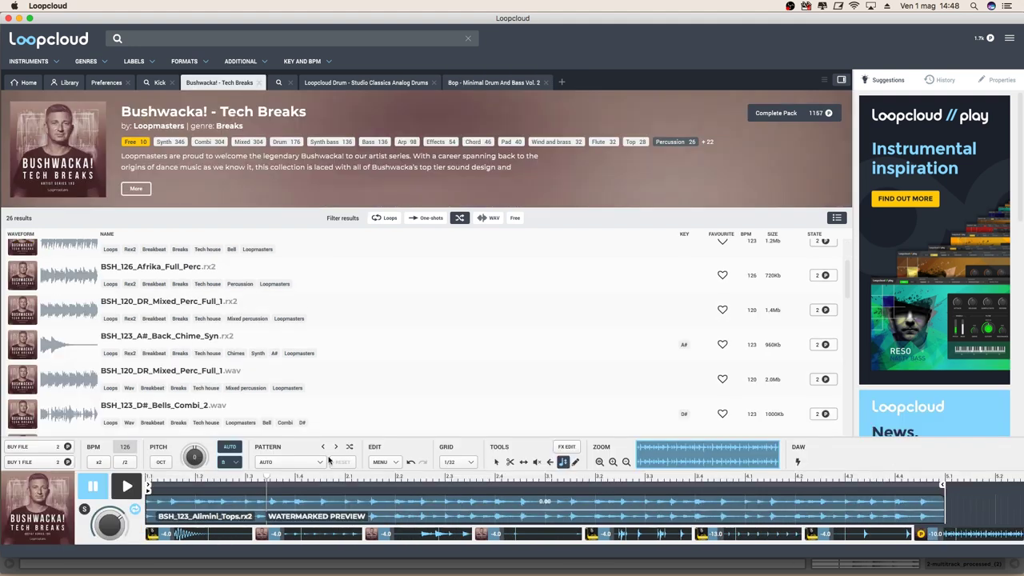
Load BSH_123_D#_Bells_Combi_2.wav from the Bushwacka! - Tech Breaks pack on Track 8 and solo the track.
scroll(347, 402, down, 1)
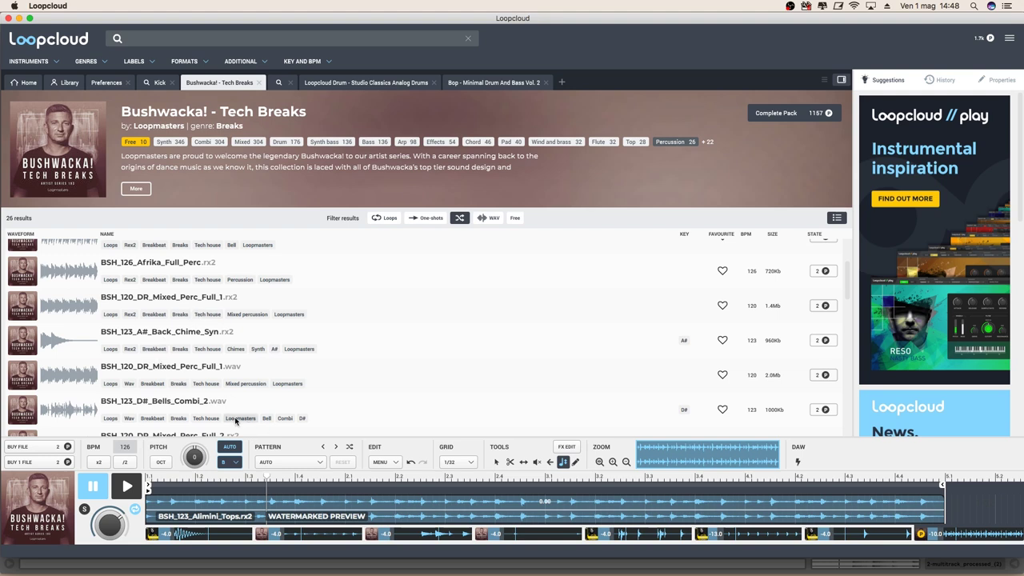
scroll(80, 362, down, 1)
click(65, 368)
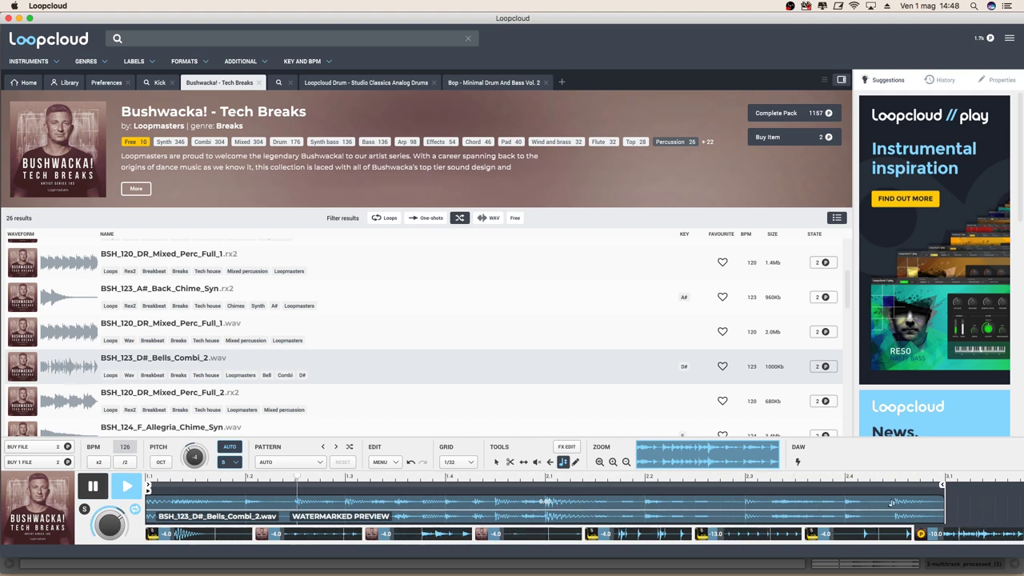
right_click(960, 536)
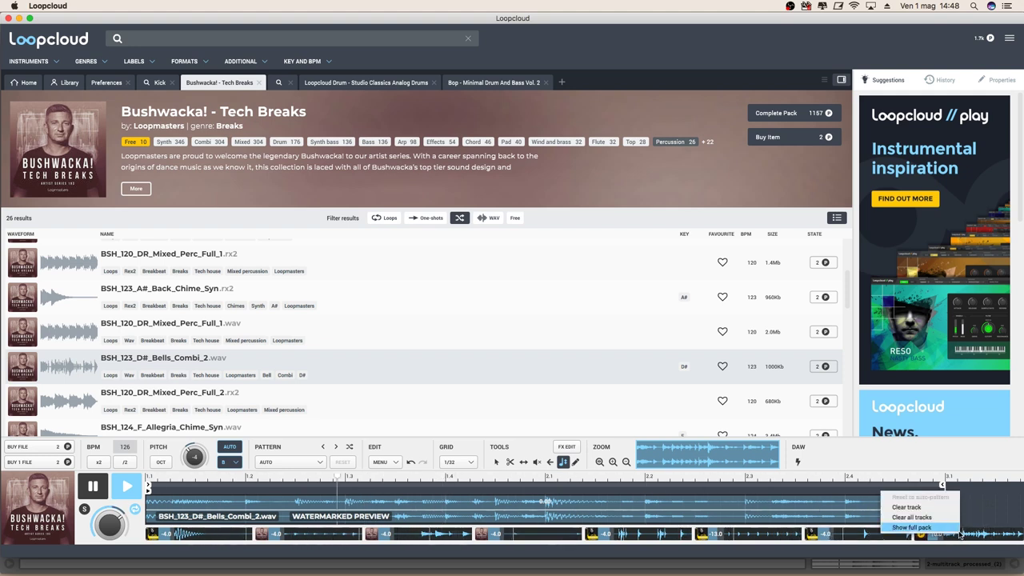
click(961, 543)
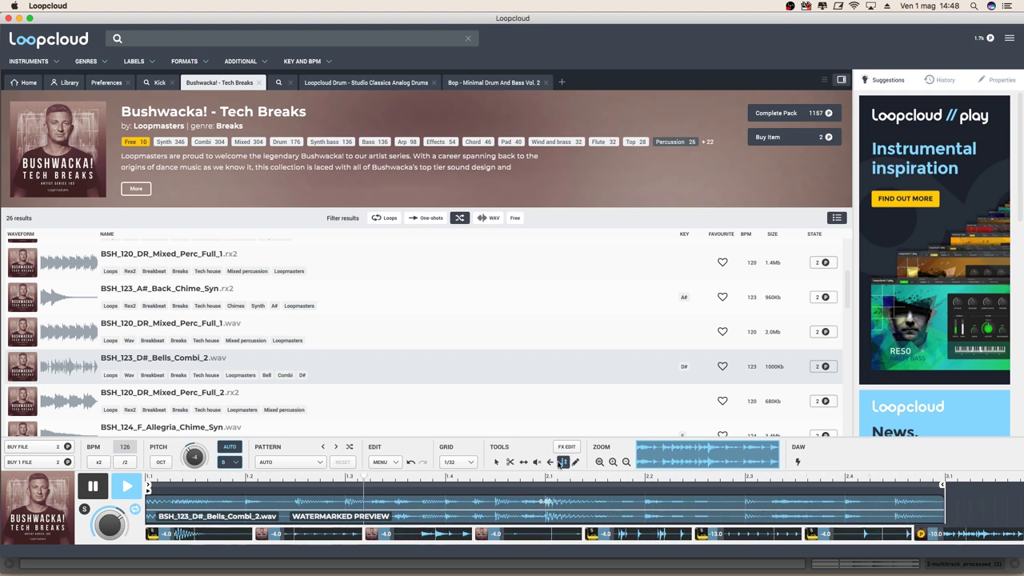
click(496, 462)
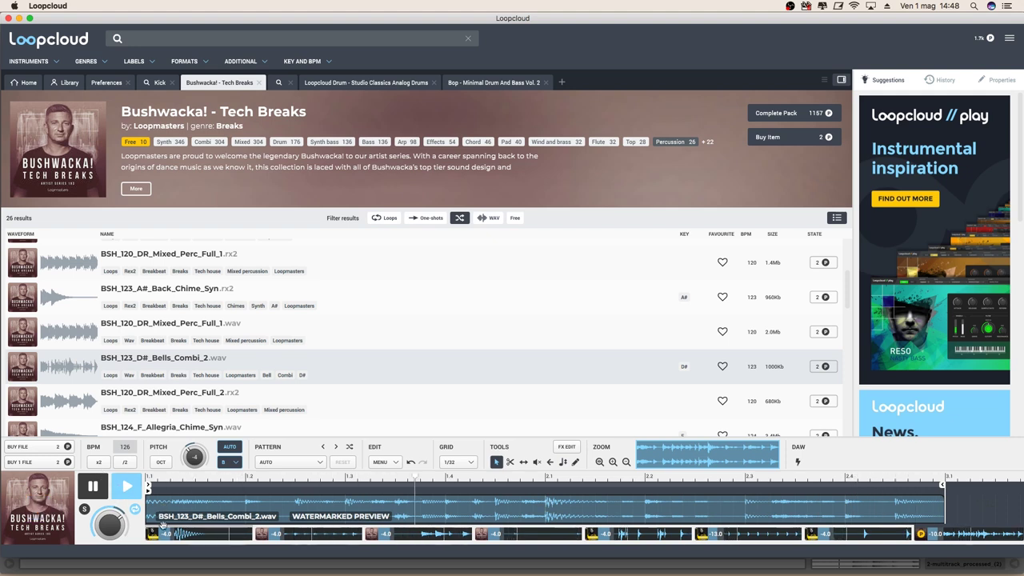
click(83, 509)
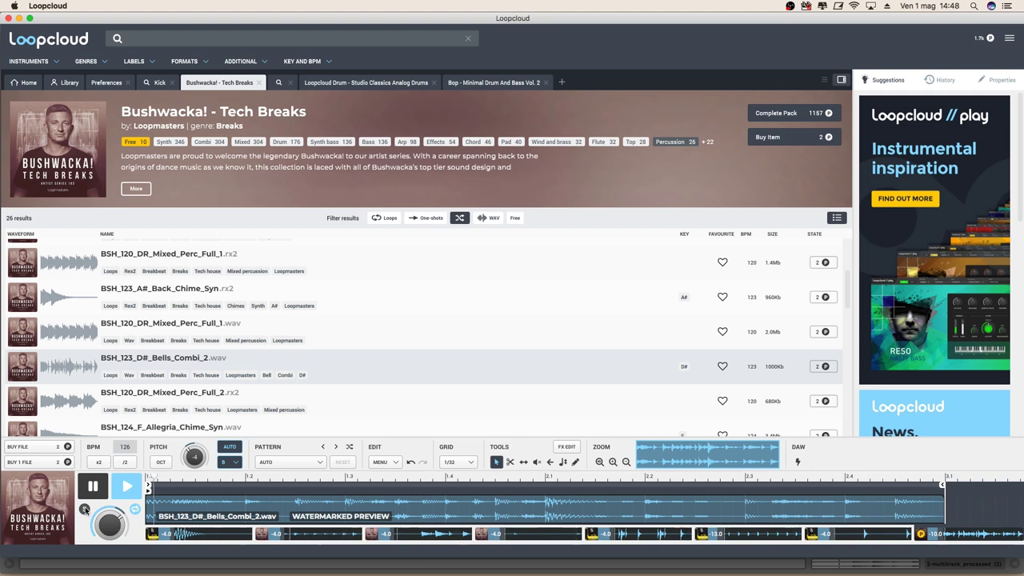
click(85, 509)
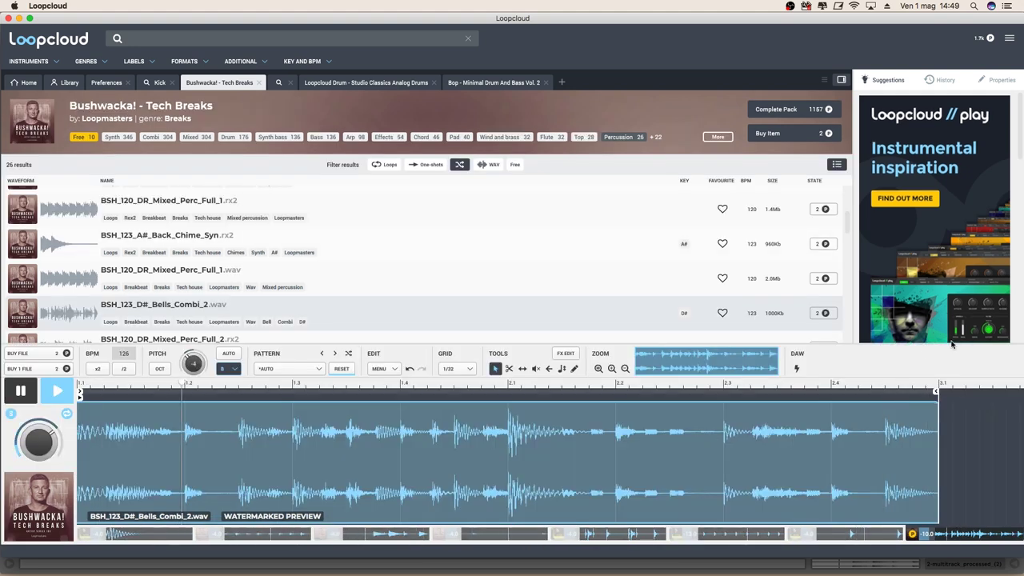
Add the default Filter effect to Track 8 in HPF mode and adjust its cutoff frequency.
click(565, 352)
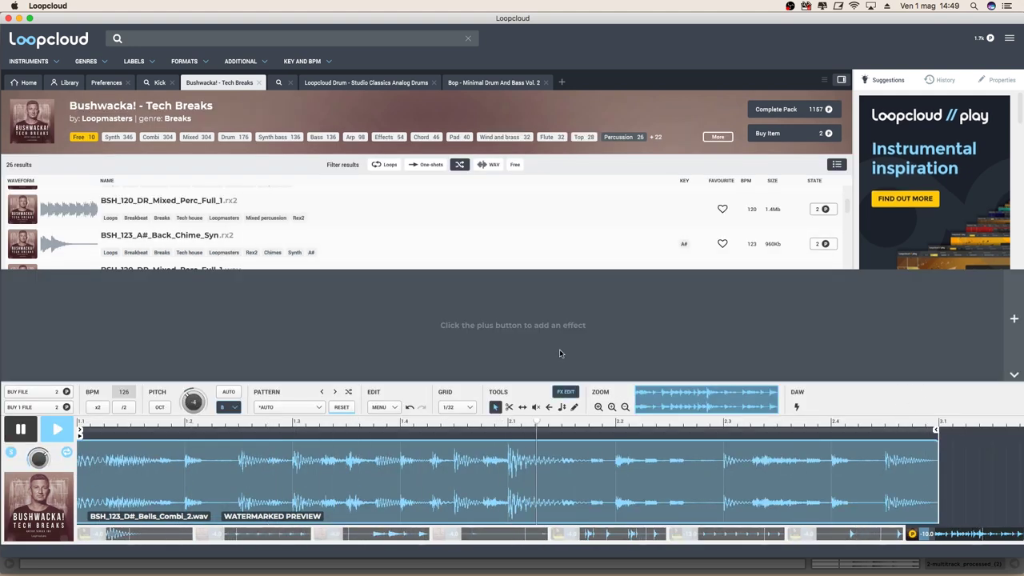
click(1014, 318)
mouse_move(983, 230)
mouse_move(947, 239)
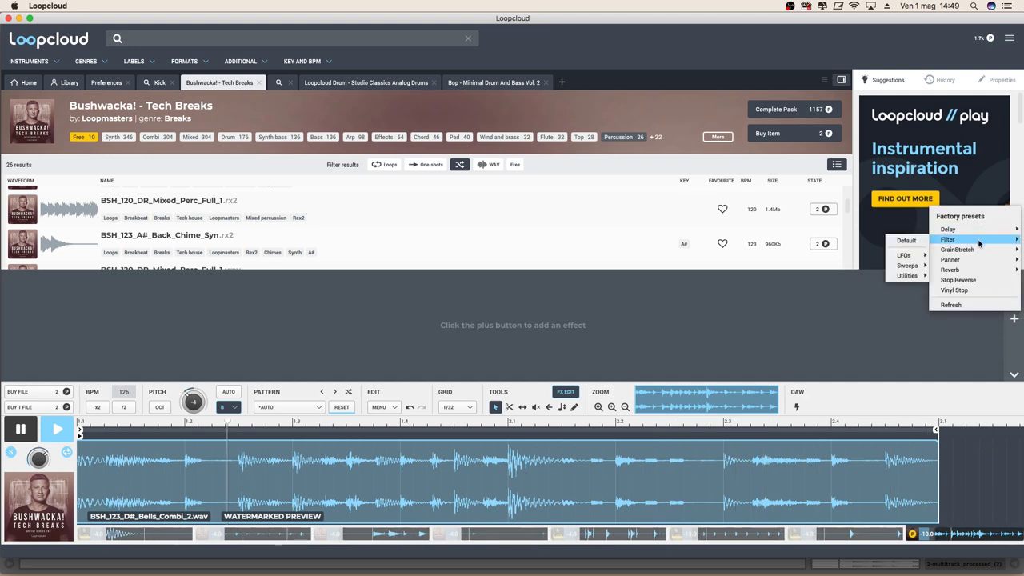
mouse_move(903, 268)
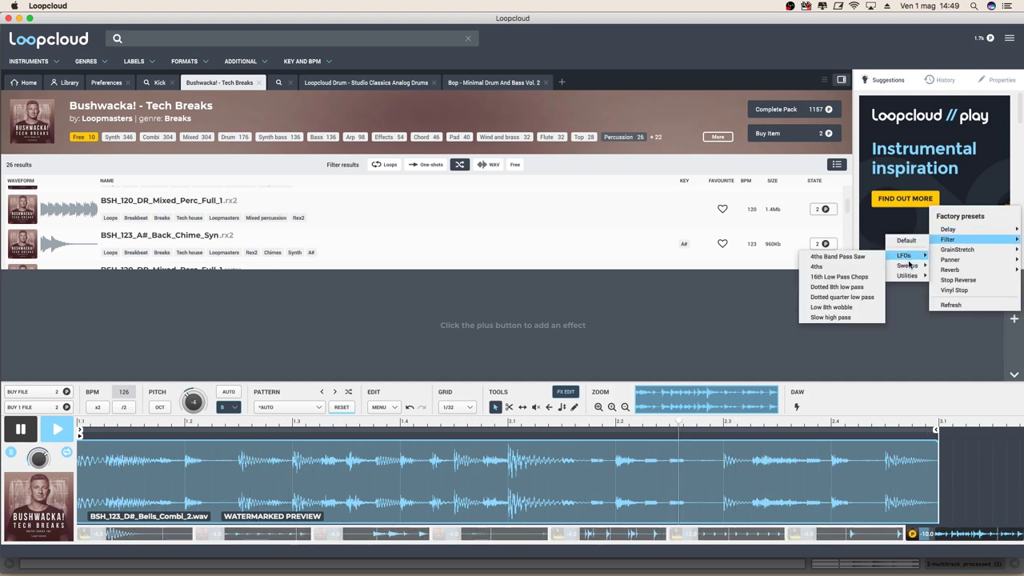
click(907, 240)
click(16, 318)
drag(85, 327, 81, 370)
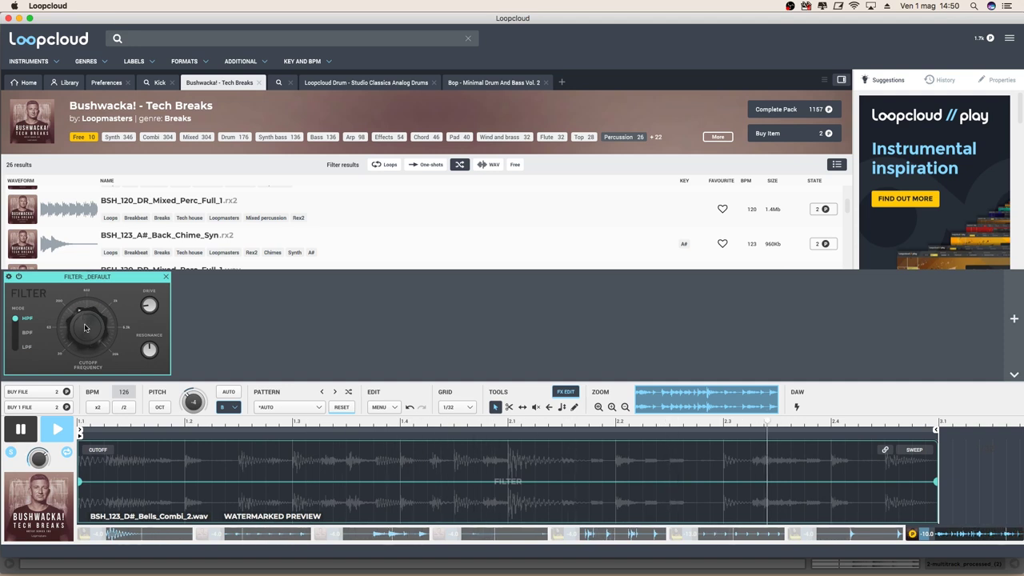
drag(86, 334, 82, 323)
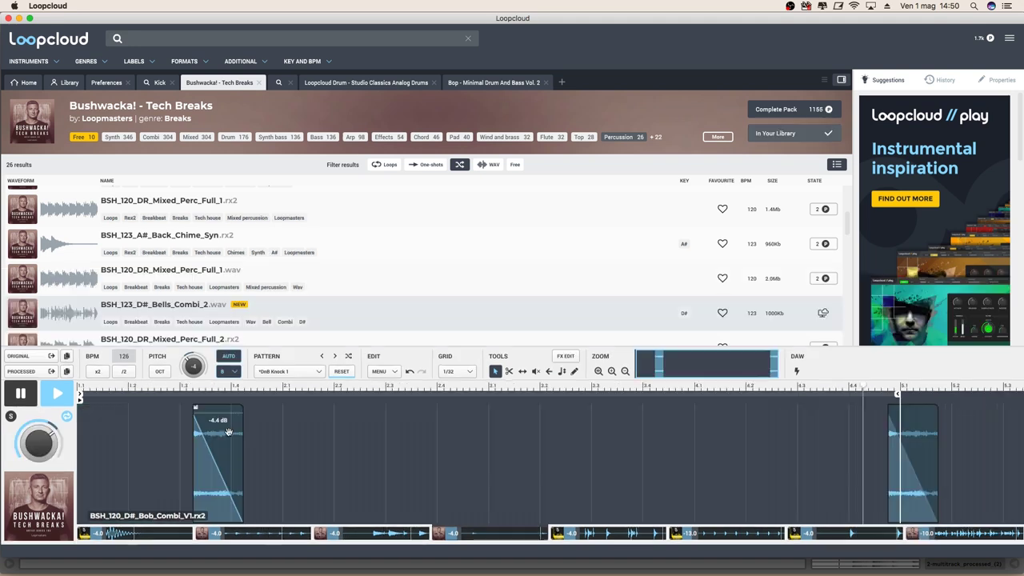
Duplicate the faded BSH_120_D#_Bob_Combi_V1.rx2 region that starts just after 1.3 on Track 4.
right_click(231, 439)
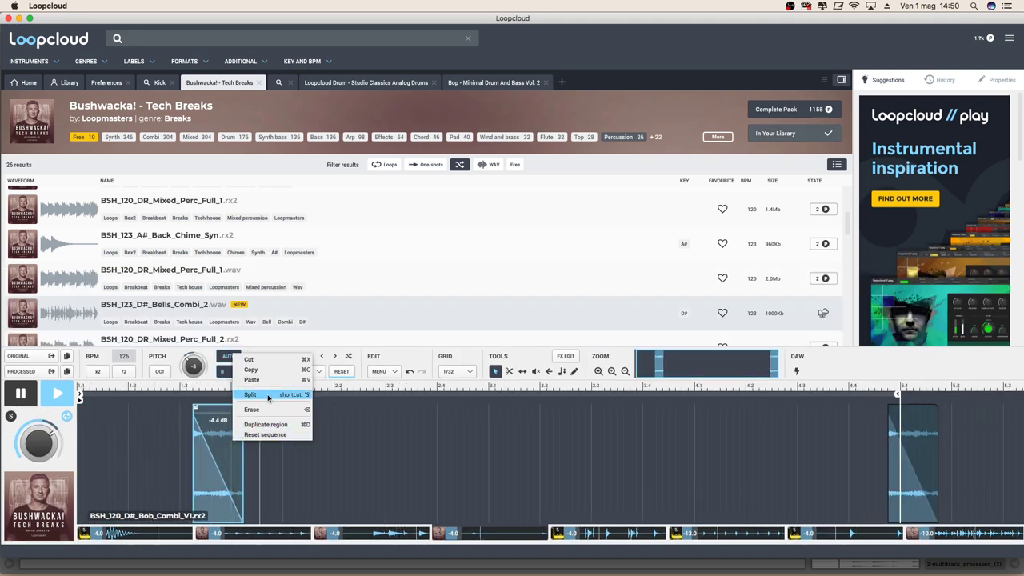
click(265, 424)
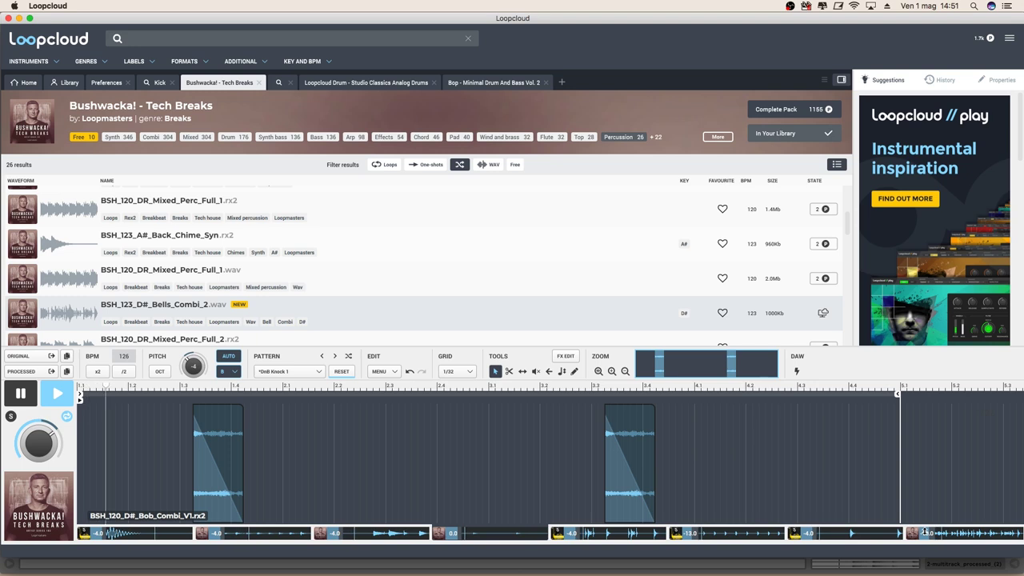
Split Track 8's bells loop around 2.1 and trim the second part's start to remove the hit there.
click(915, 534)
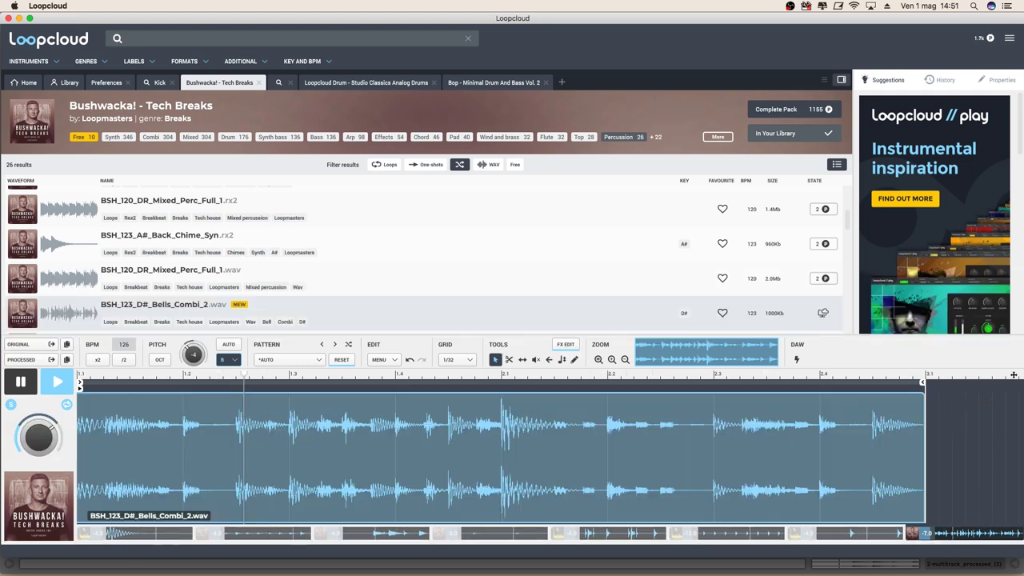
click(565, 393)
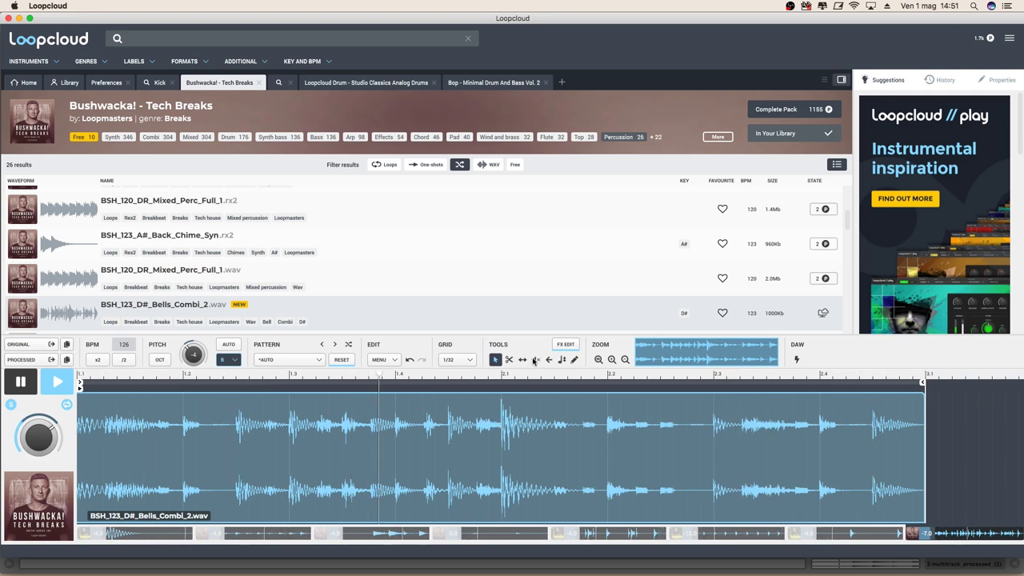
click(509, 359)
click(501, 423)
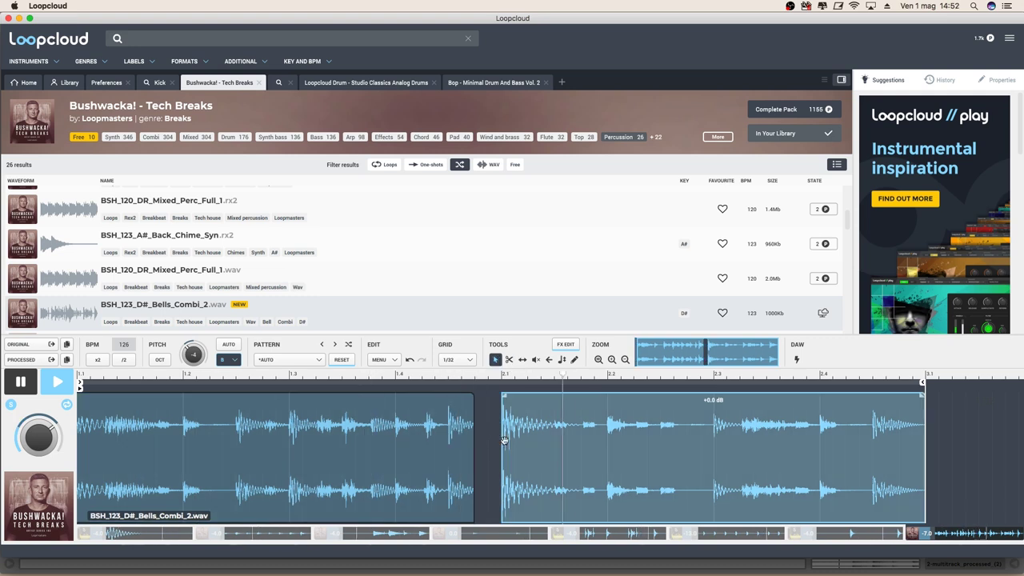
drag(513, 443, 525, 443)
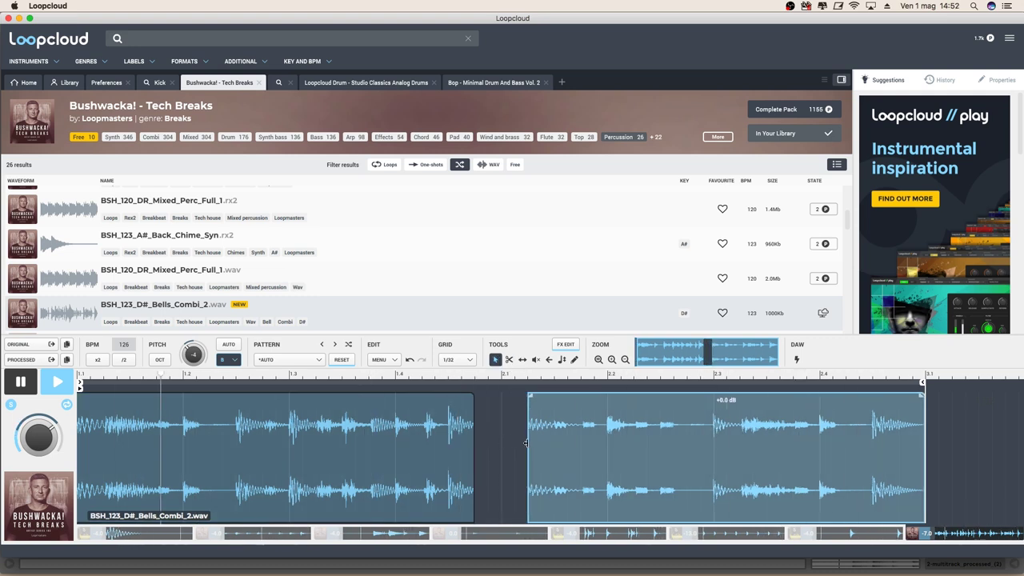
Copy Track 8's half-beat hit at 1.2 into the gap around 2.1 and trim the opening region to a quarter beat.
click(184, 448)
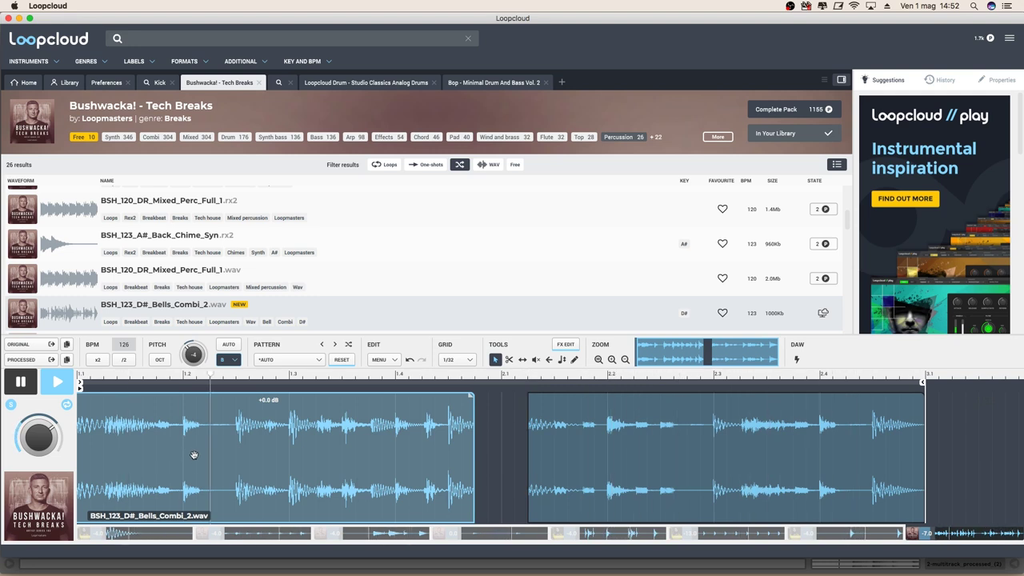
key(space)
drag(258, 411, 494, 424)
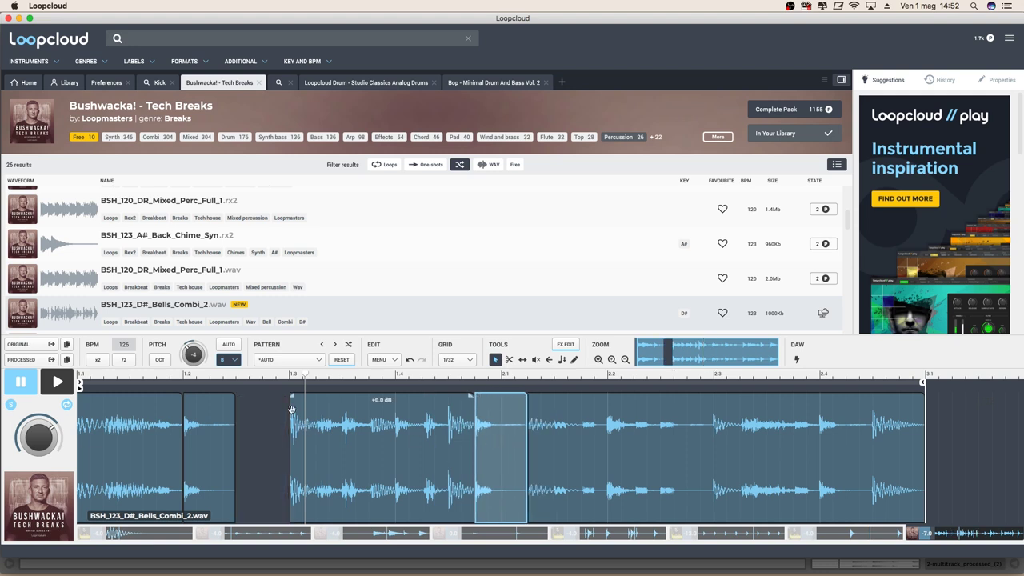
drag(290, 408, 236, 411)
key(space)
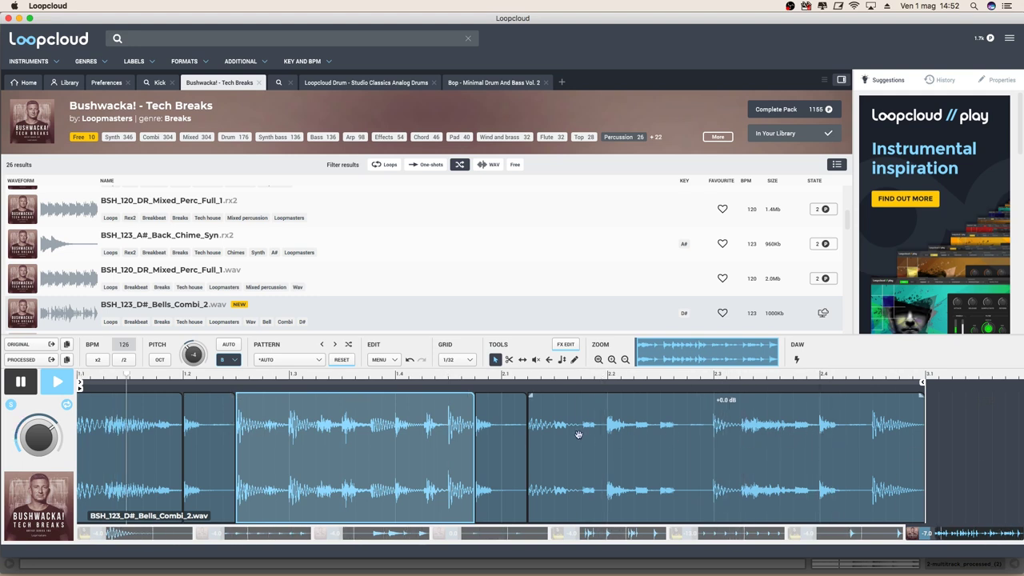
drag(182, 437, 116, 439)
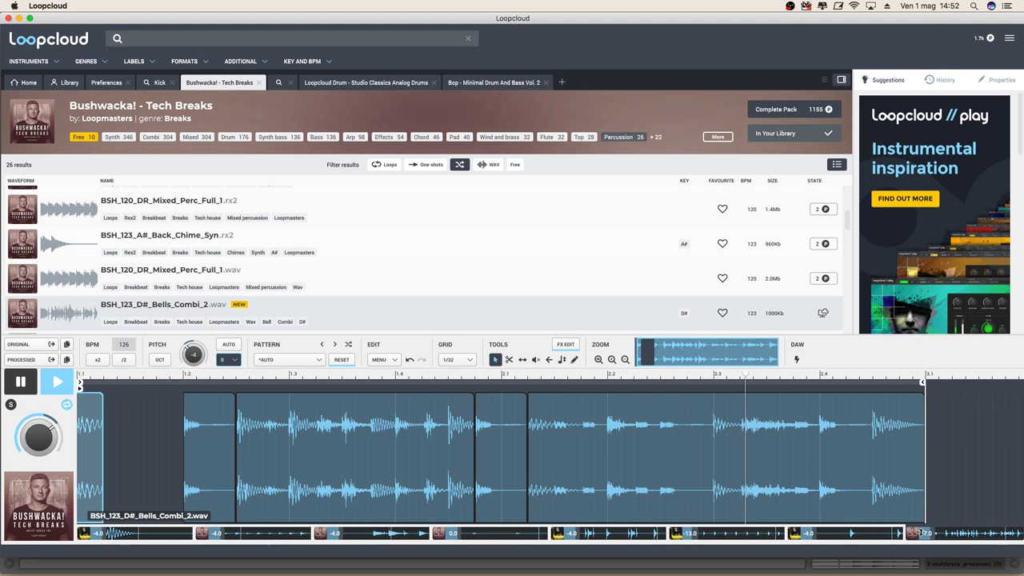
Open Track 1's BOP2_KICK_ANALOG_050.wav kick and pause playback.
click(109, 535)
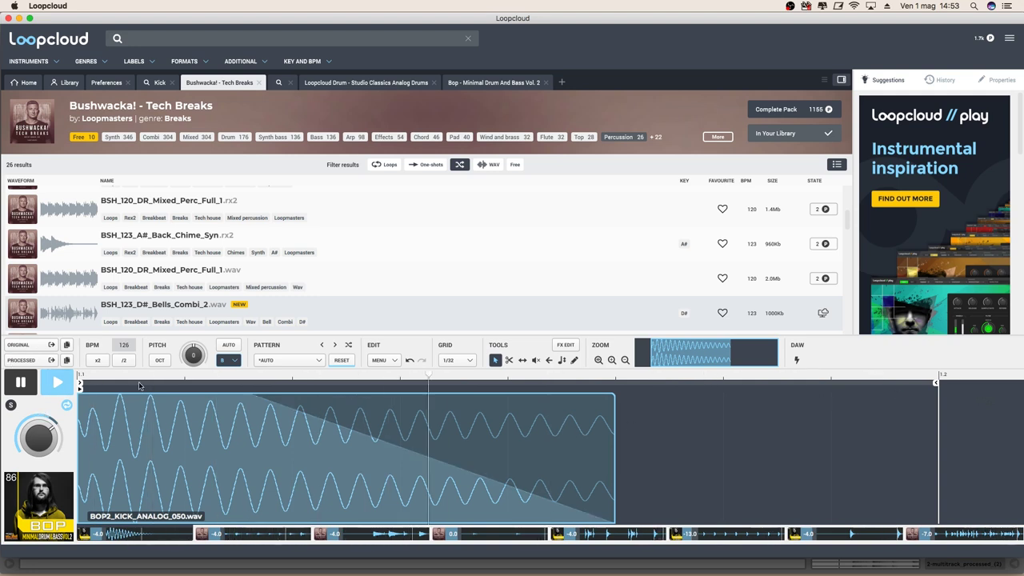
click(20, 382)
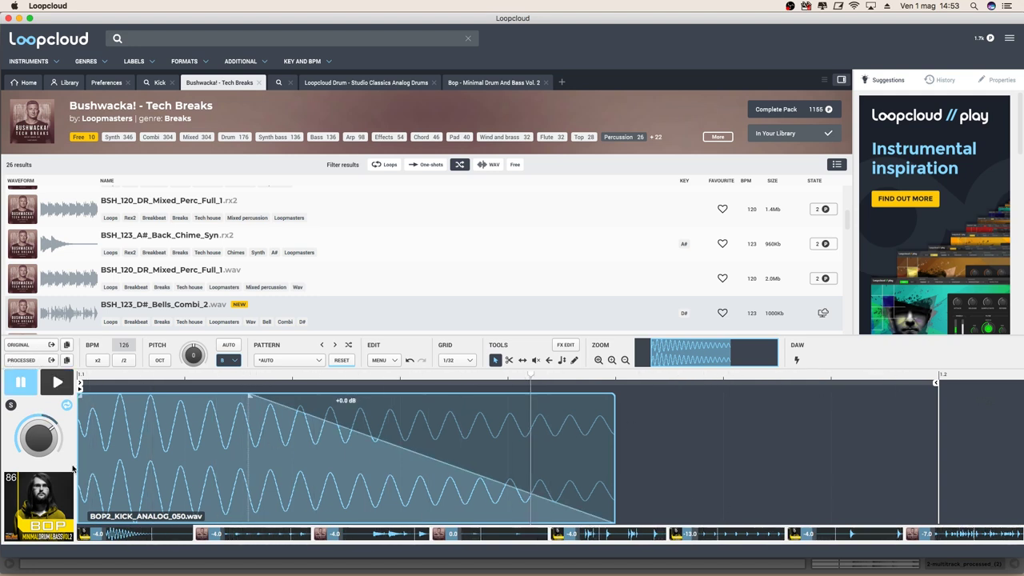
Switch to Ableton Live with the processed multitrack groove and place it in the second clip slot of track 2.
mouse_move(446, 571)
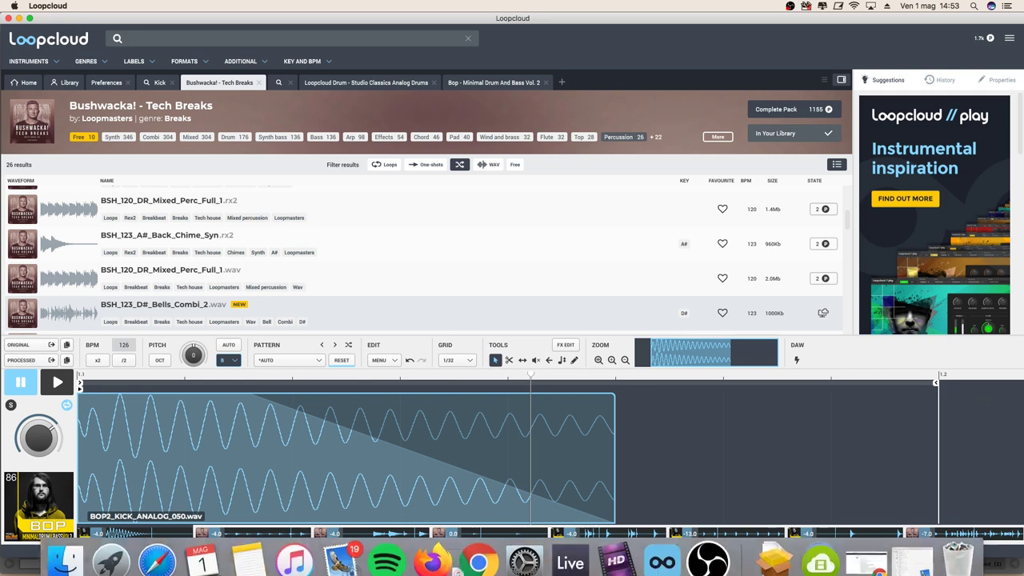
click(576, 554)
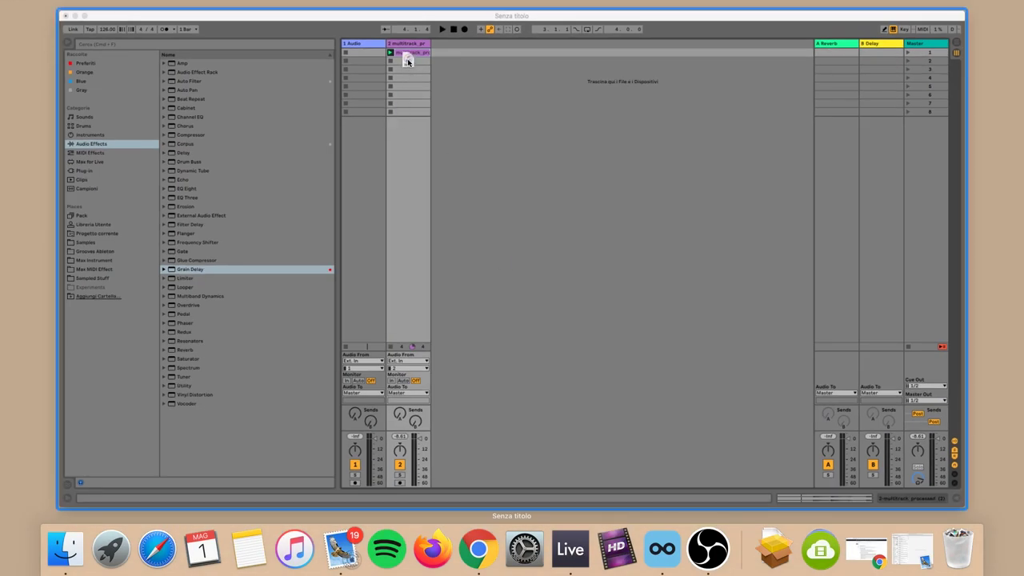
drag(408, 62, 401, 72)
click(375, 70)
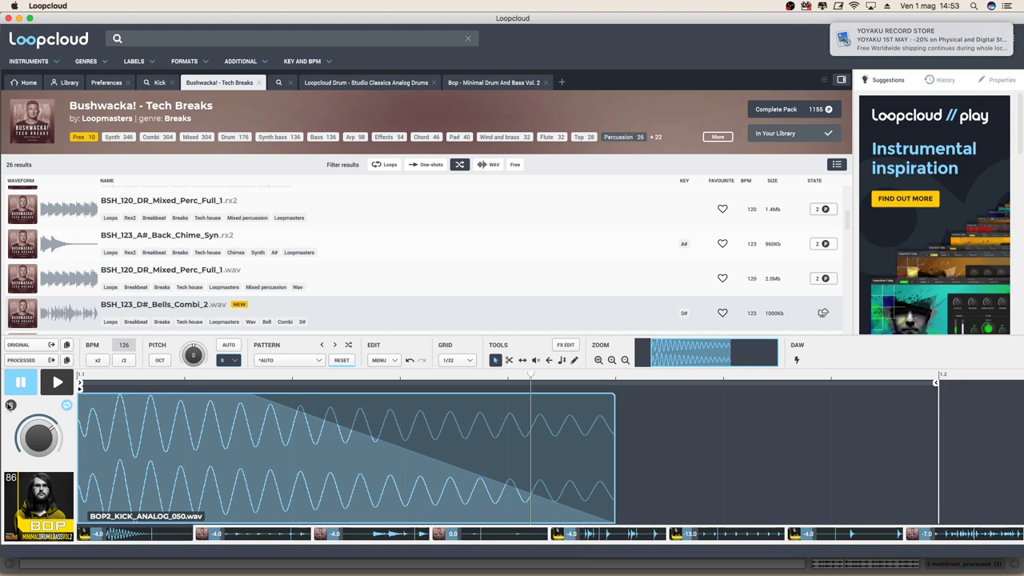
Solo Track 1's BOP2_KICK_ANALOG_050.wav kick in Loopcloud and place its processed audio in the third clip slot of Live's track 2.
click(11, 405)
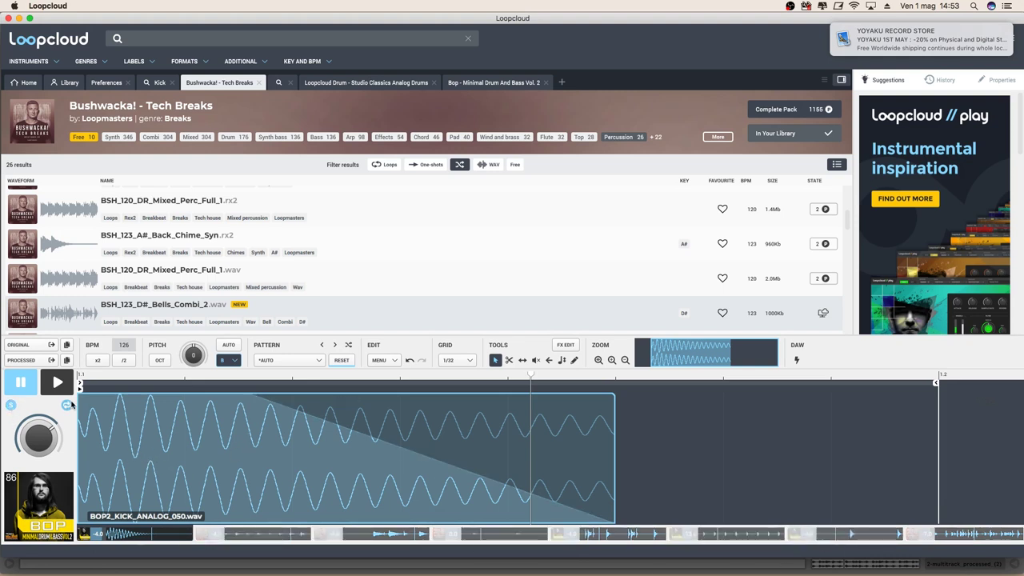
mouse_move(528, 572)
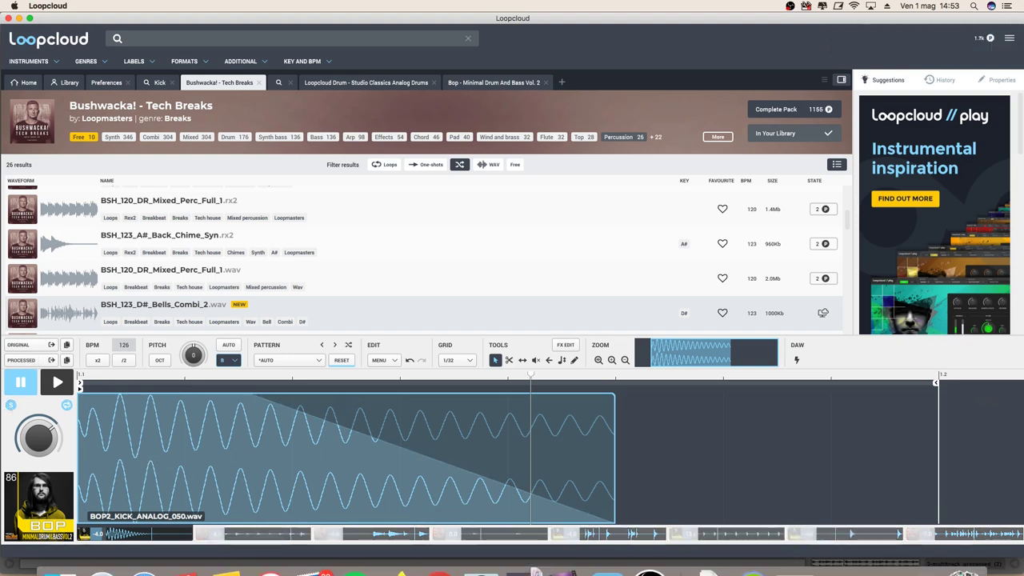
drag(529, 557, 462, 352)
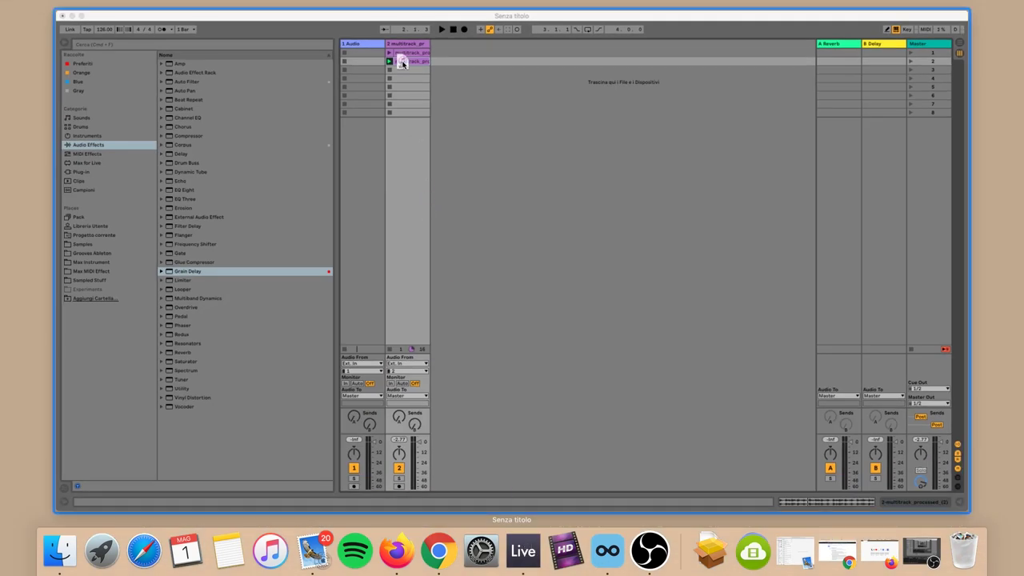
drag(403, 71, 404, 70)
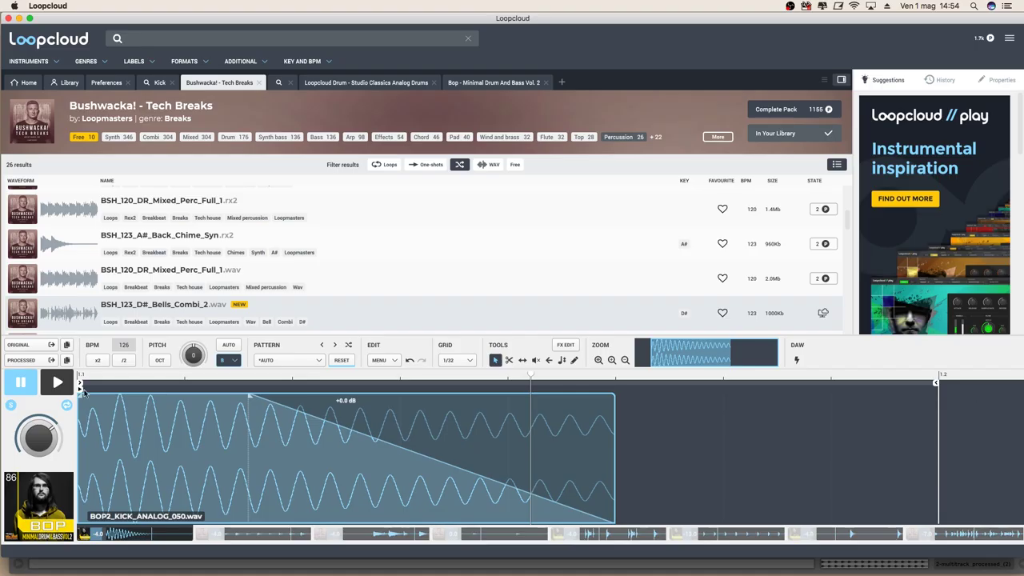
Solo only Track 2's BSH_125_Bm_Hijak_Combi_1.wav in Loopcloud and place its processed audio in the fourth clip slot of Live's track 2.
click(292, 542)
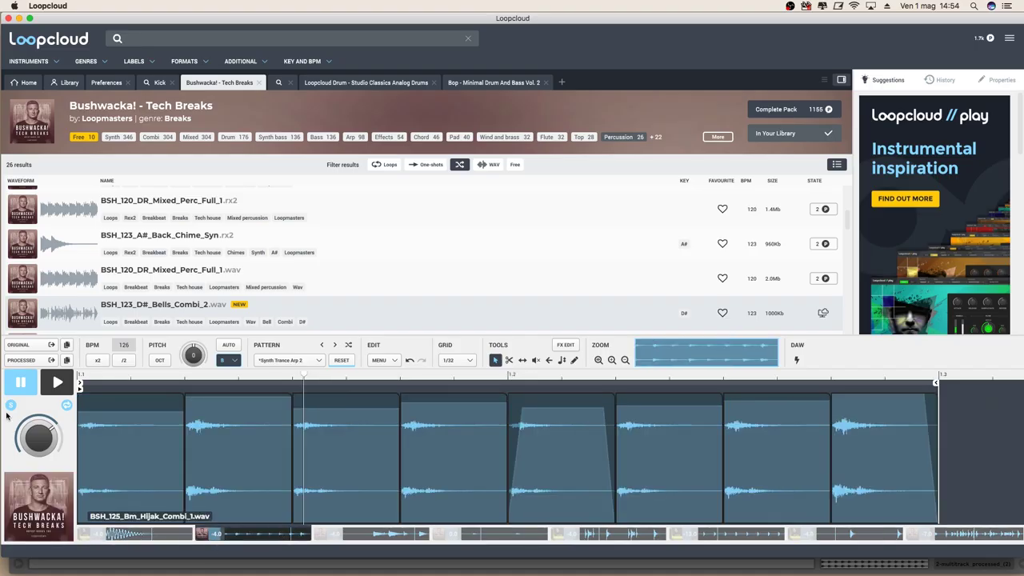
click(109, 534)
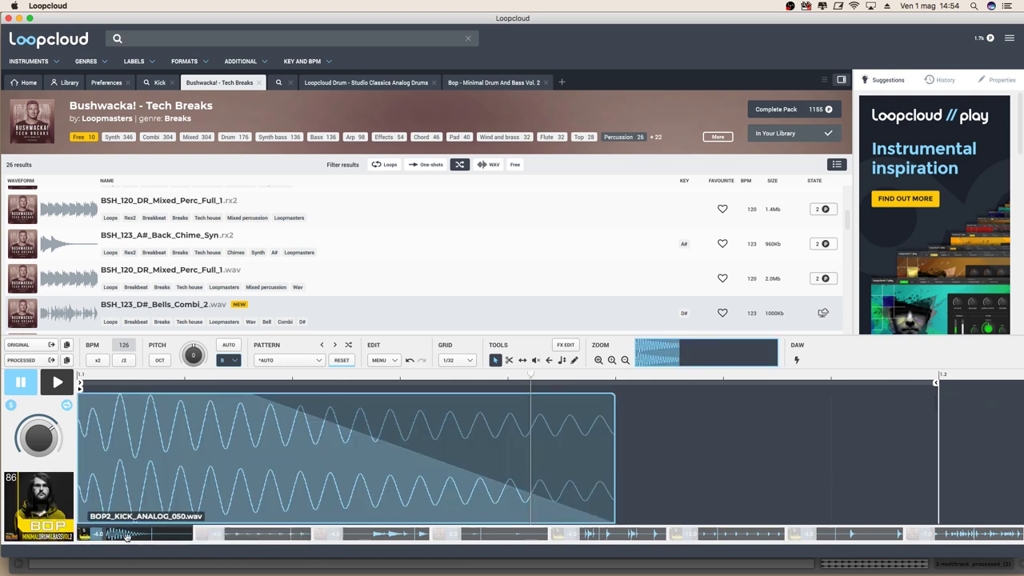
click(262, 528)
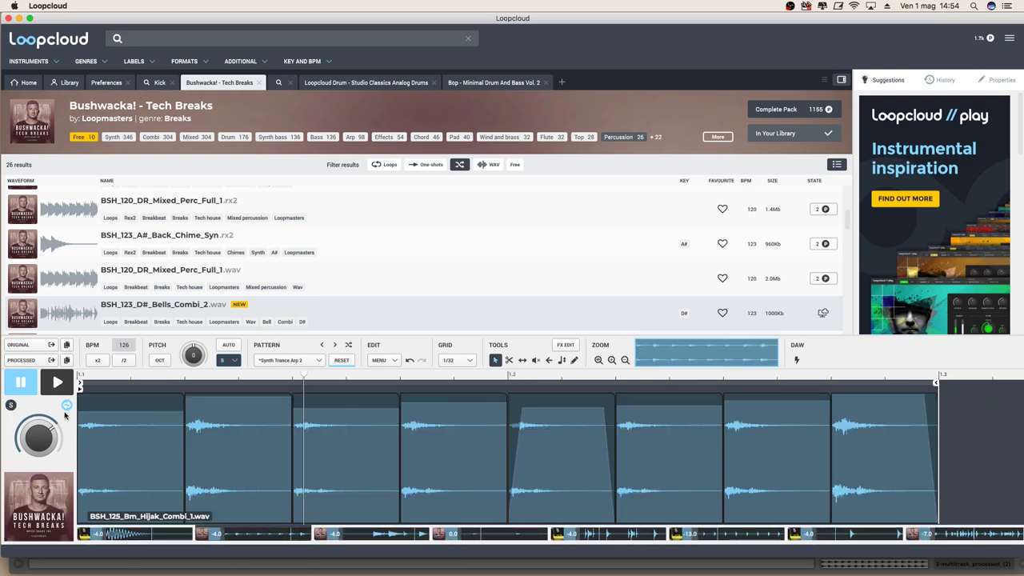
mouse_move(637, 558)
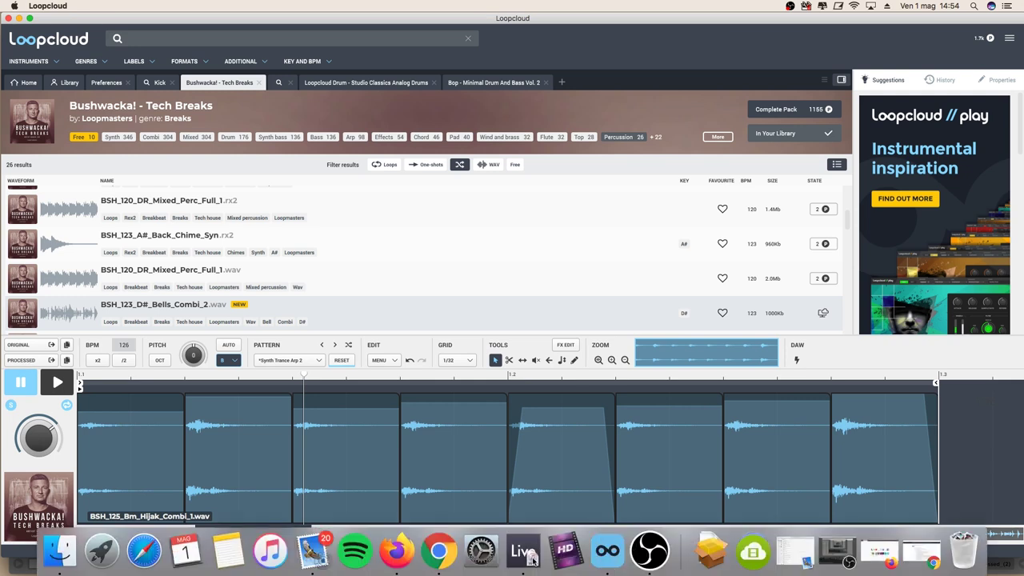
drag(529, 558, 517, 272)
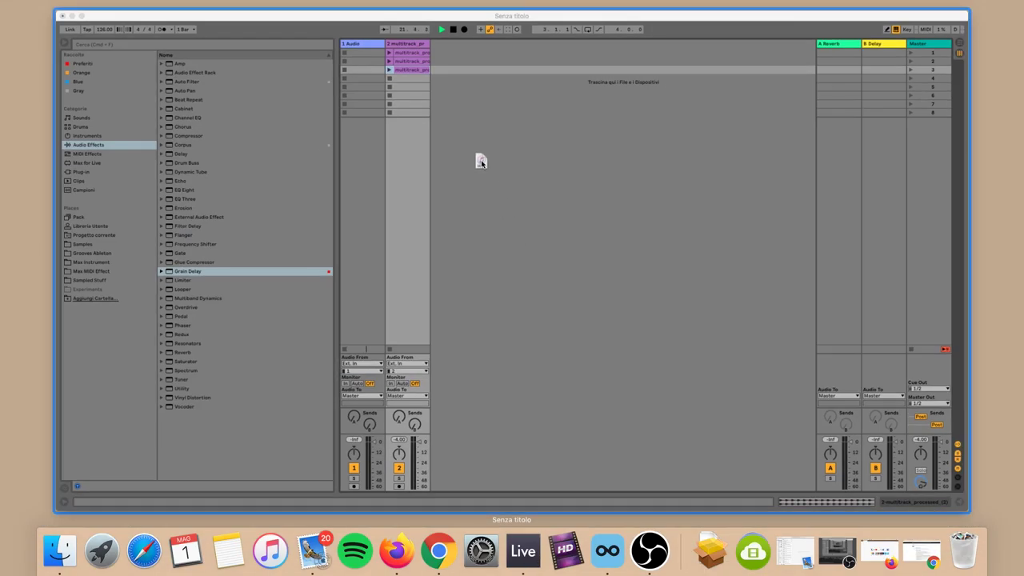
drag(481, 160, 388, 87)
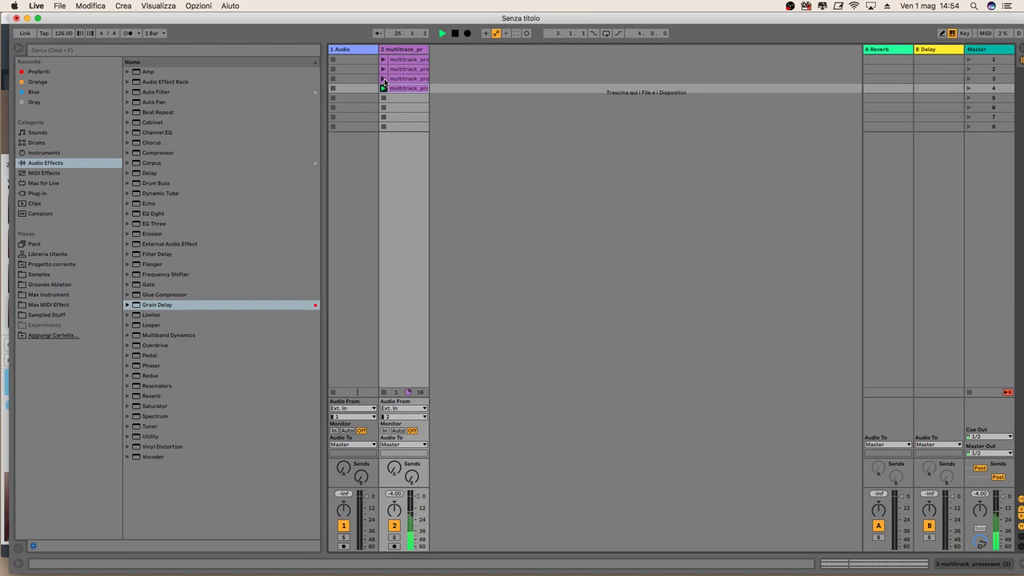
Launch the third, first and second clips of track 2 in turn to audition the imported groove exports.
click(384, 79)
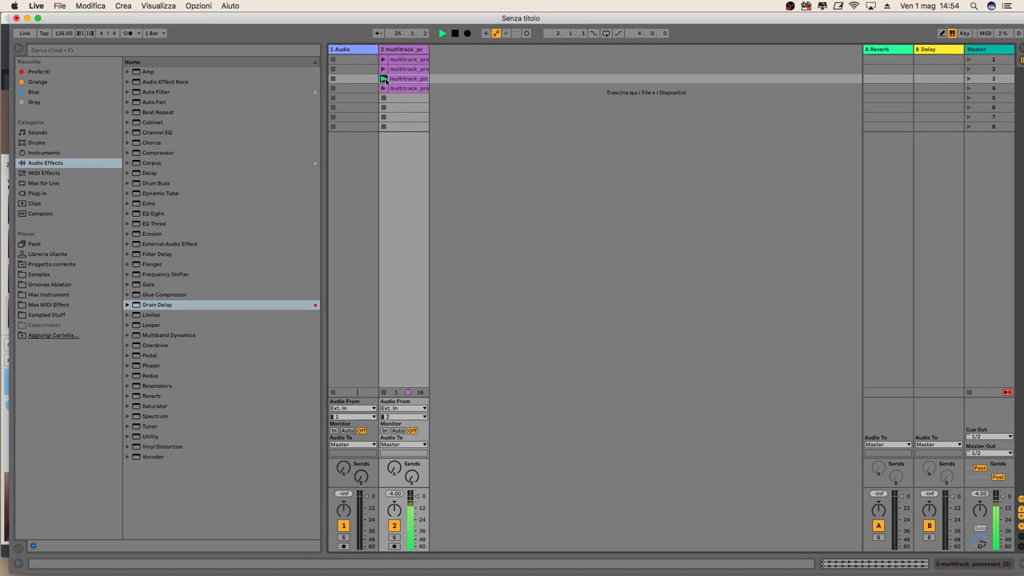
click(383, 60)
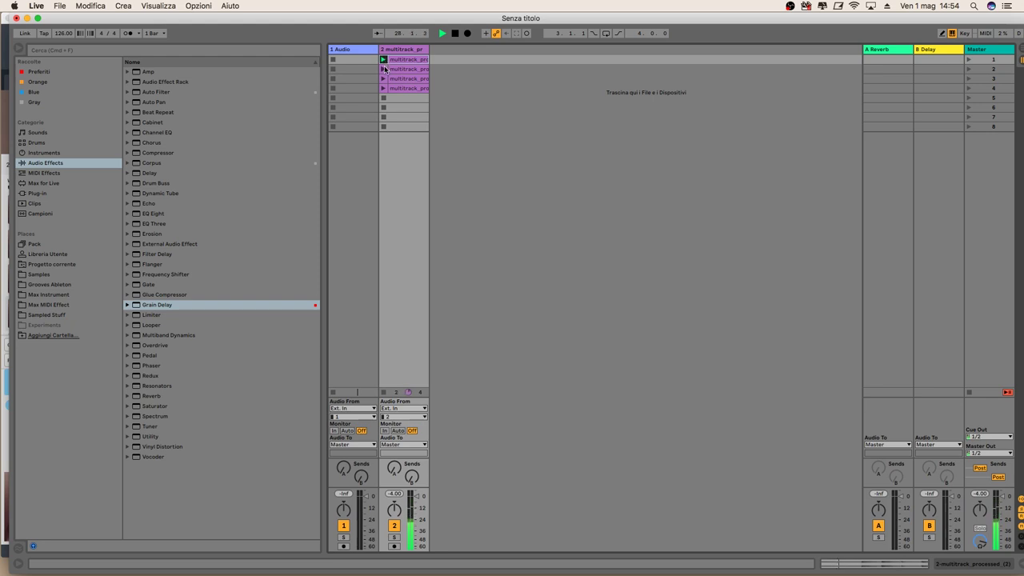
click(383, 69)
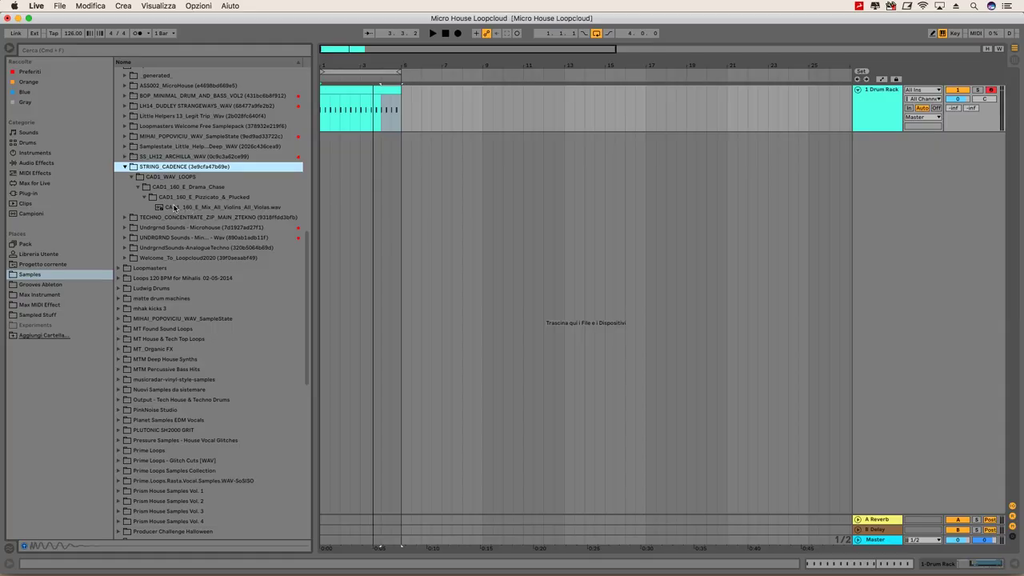
Load CAD1_160_E_Mix_All_Violins_All_Violas.wav as a sampler instrument on the new MIDI track 2 and switch it to Slice mode.
click(175, 207)
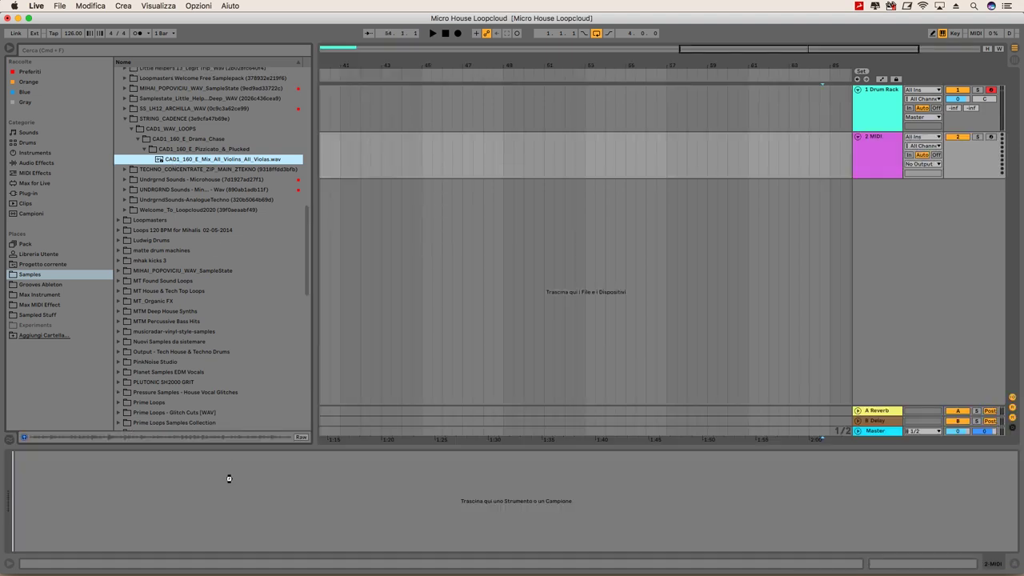
drag(229, 478, 60, 480)
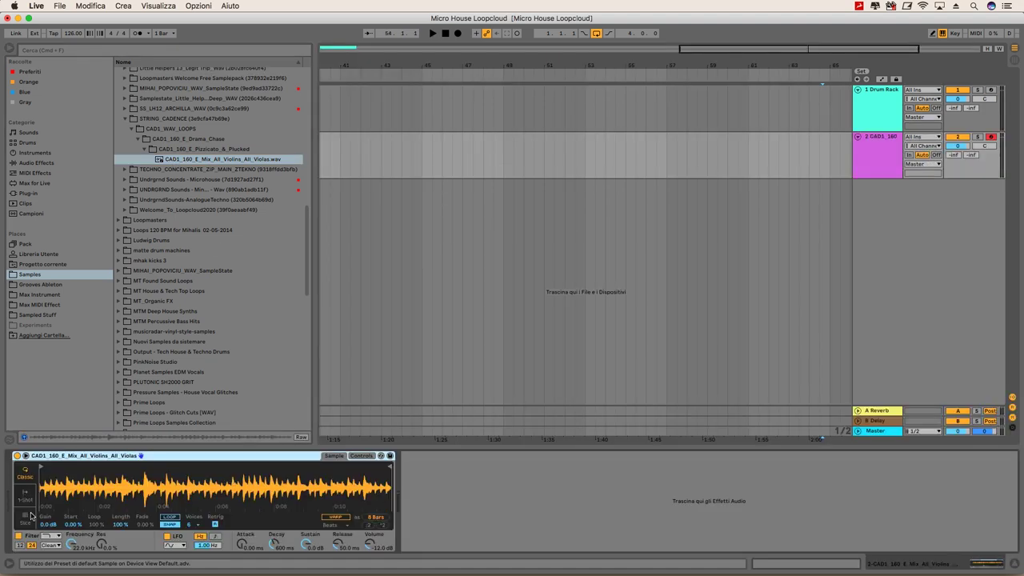
click(27, 521)
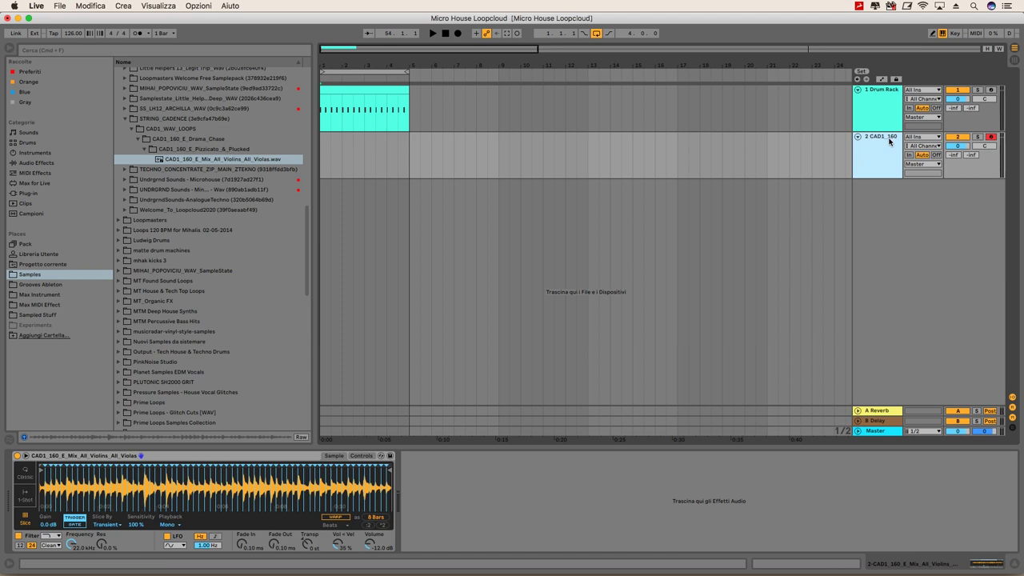
Add the Max for Live device Probabilistic Sequencer Live10 by Alexkid to the sliced violin track.
click(35, 183)
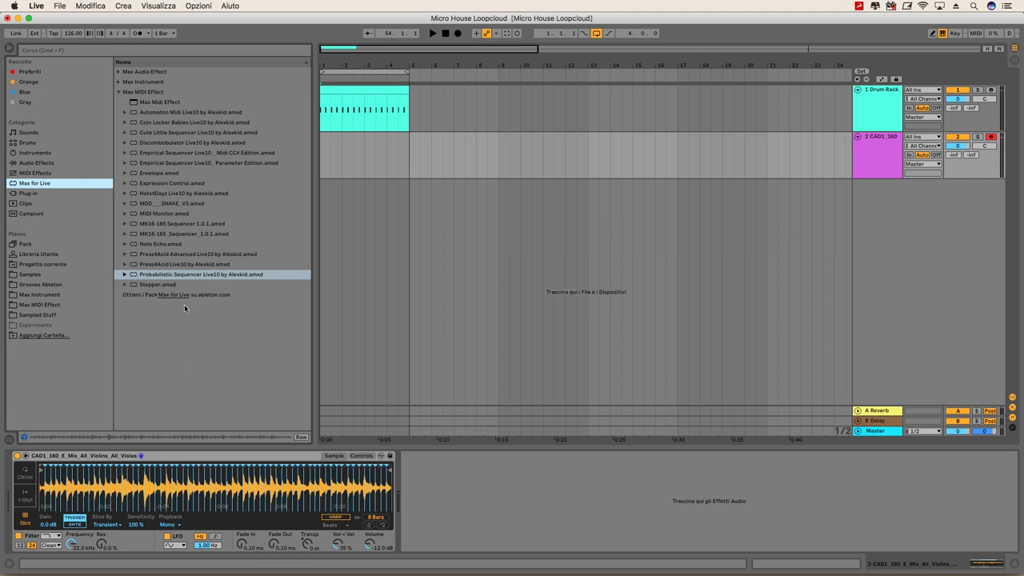
click(162, 275)
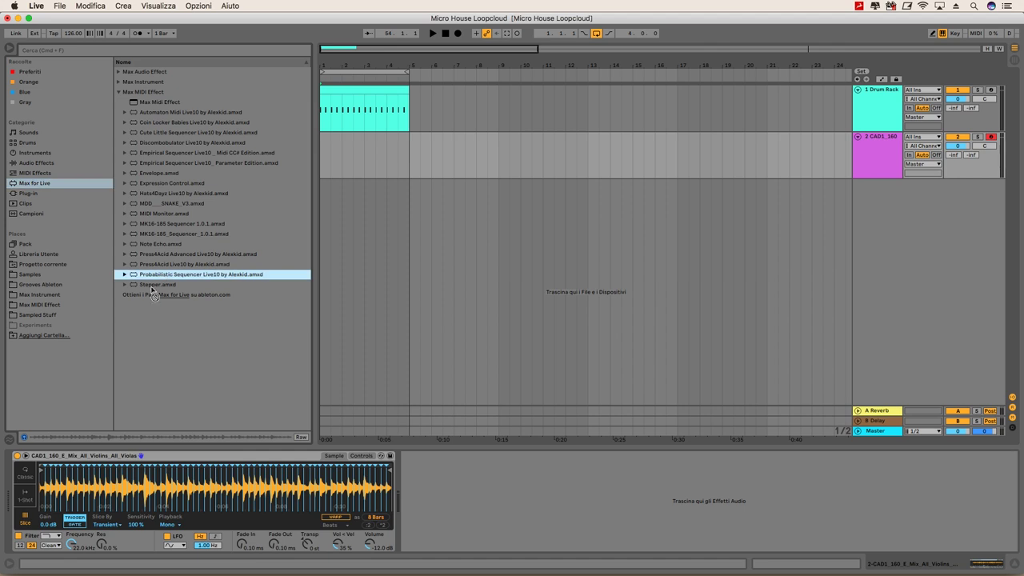
key(Return)
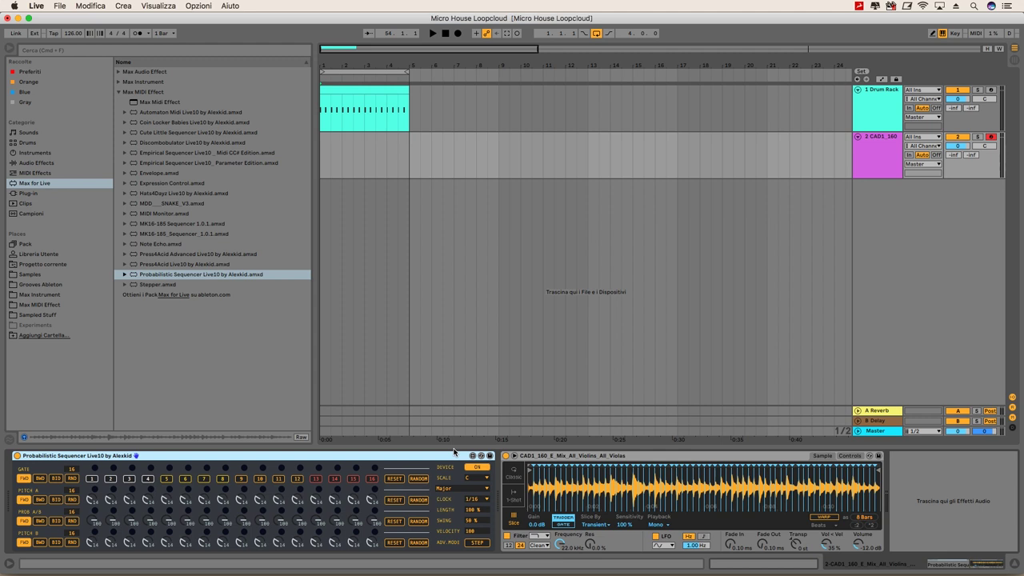
Randomize the sequencer's Gate, Pitch A, Prob A/B and Pitch B rows while playing the loop.
click(423, 479)
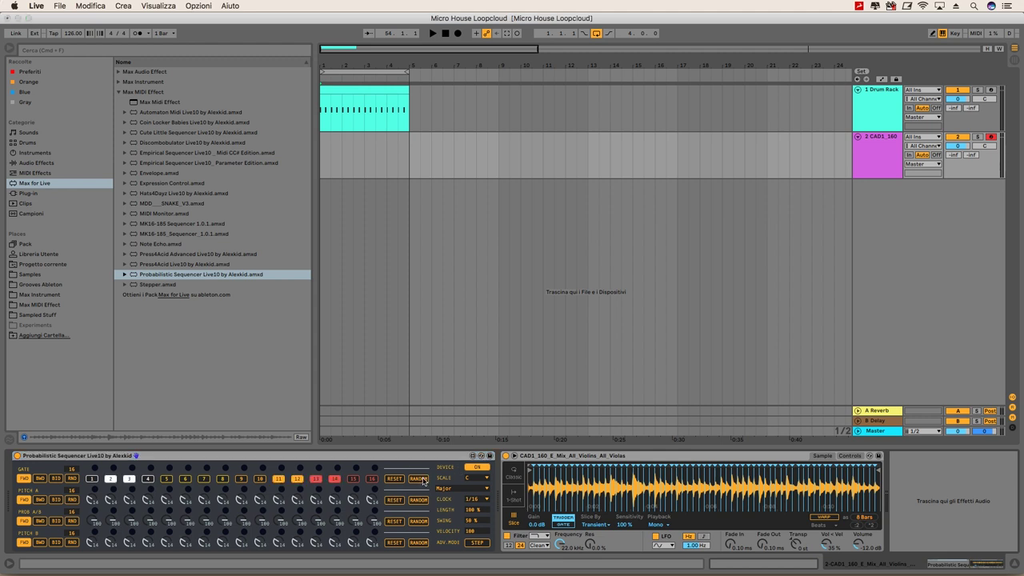
key(space)
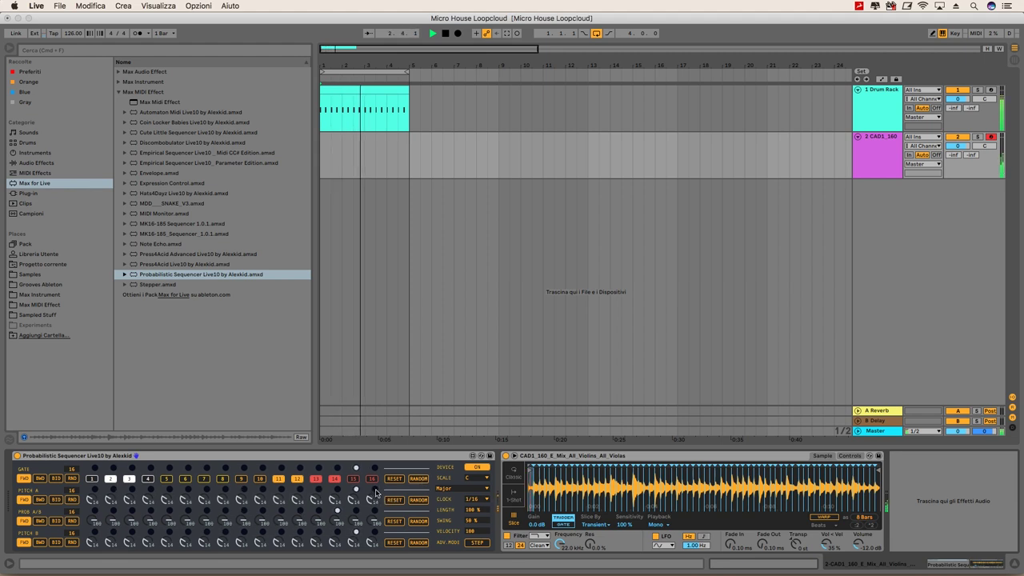
click(417, 501)
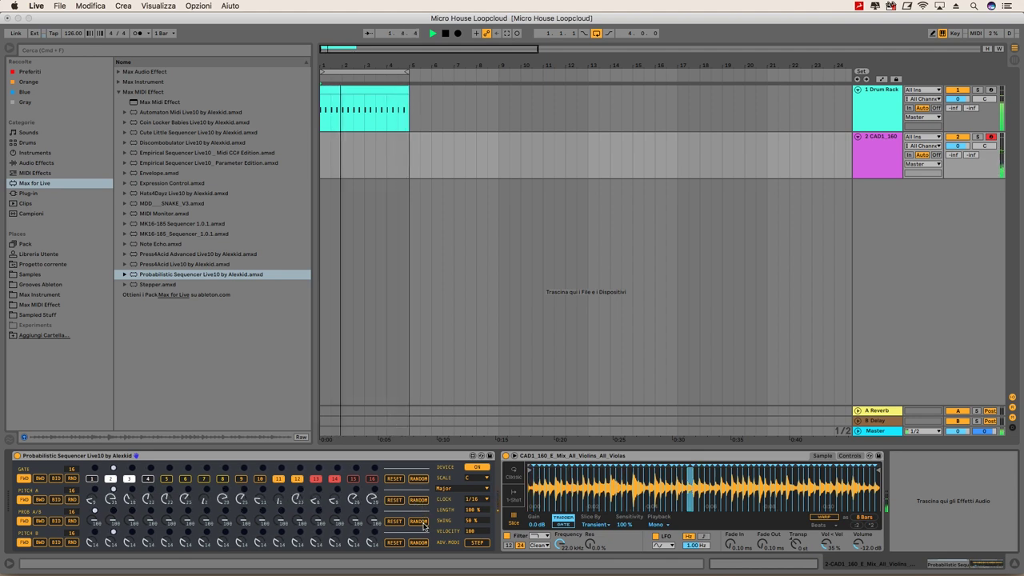
click(419, 524)
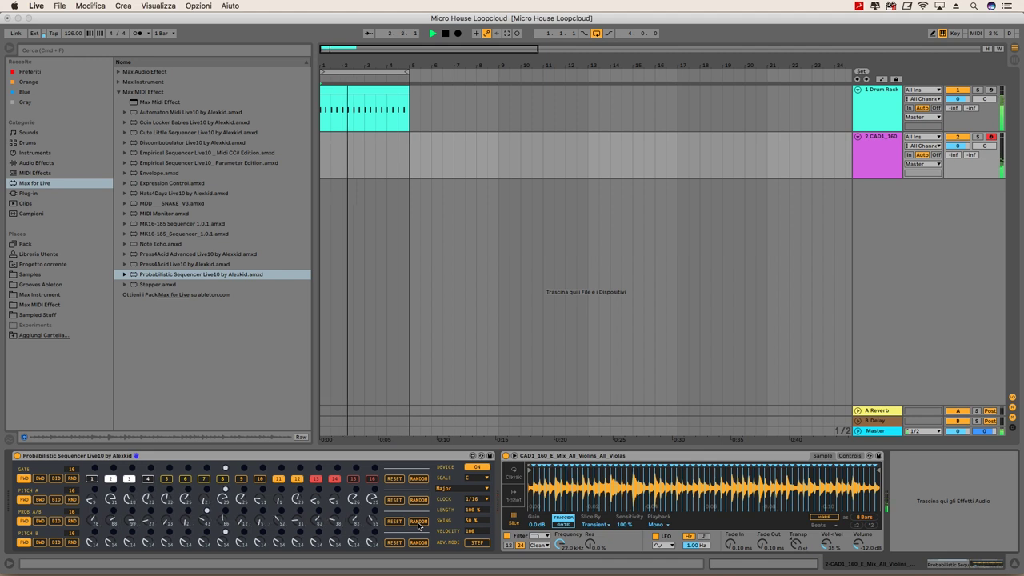
click(420, 542)
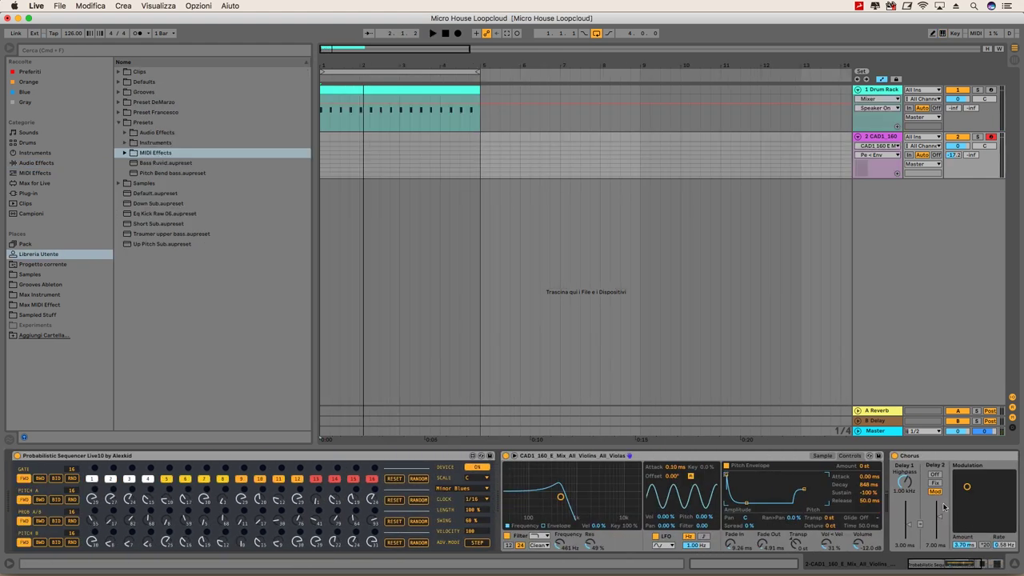
Display the violin sampler's slices, audition the loop and set the warp transient envelope to 100.
click(830, 456)
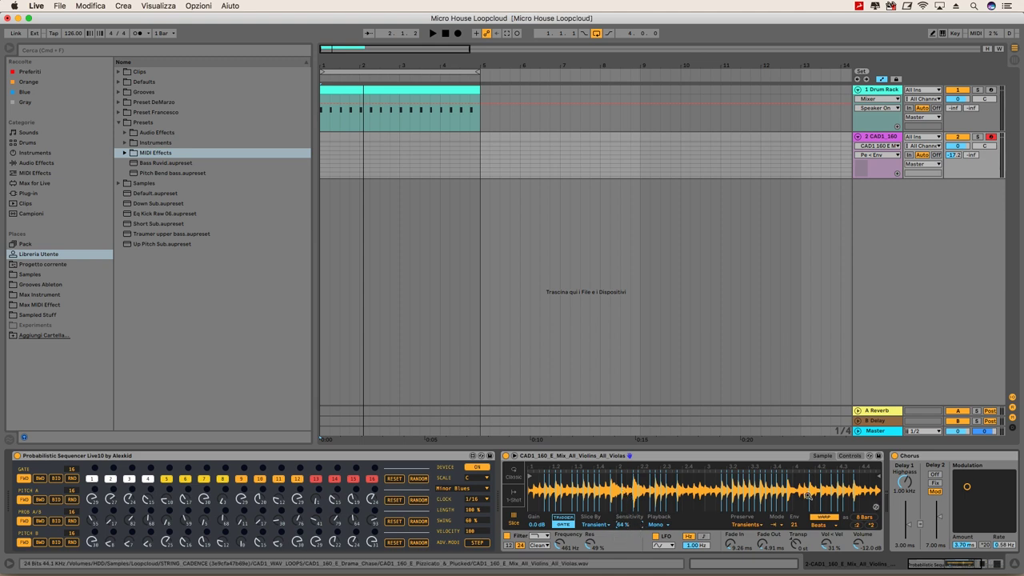
key(space)
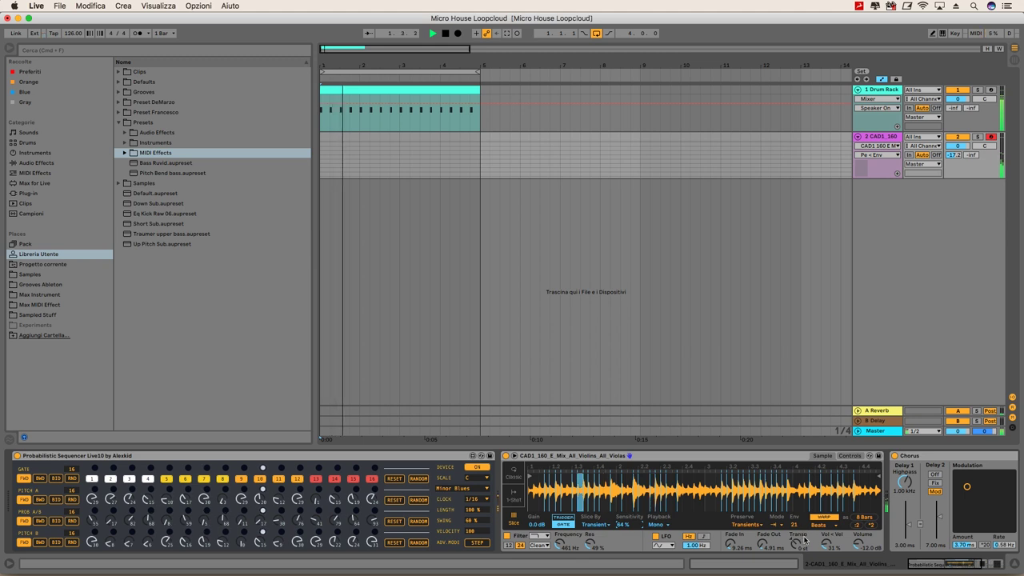
key(space)
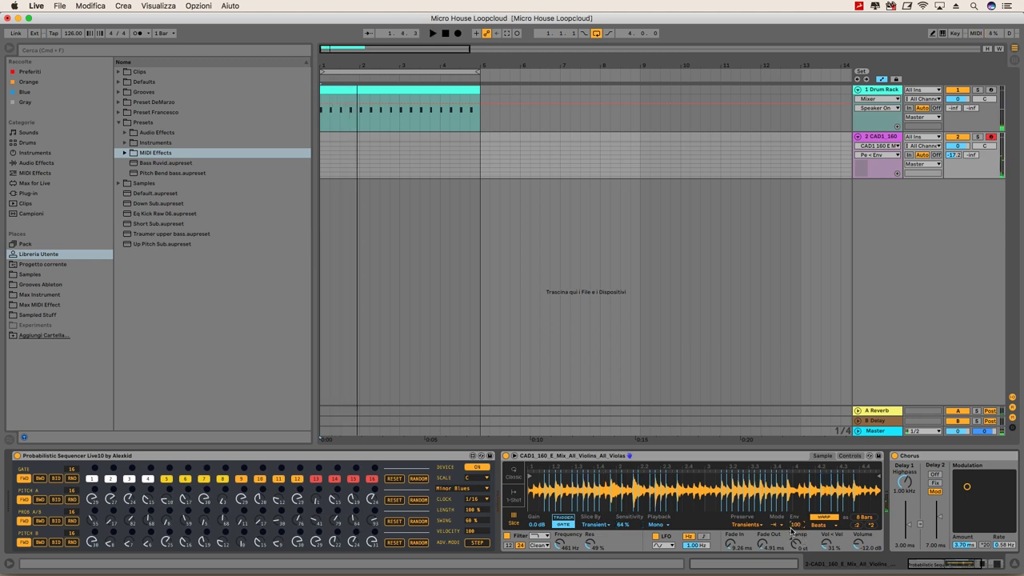
key(space)
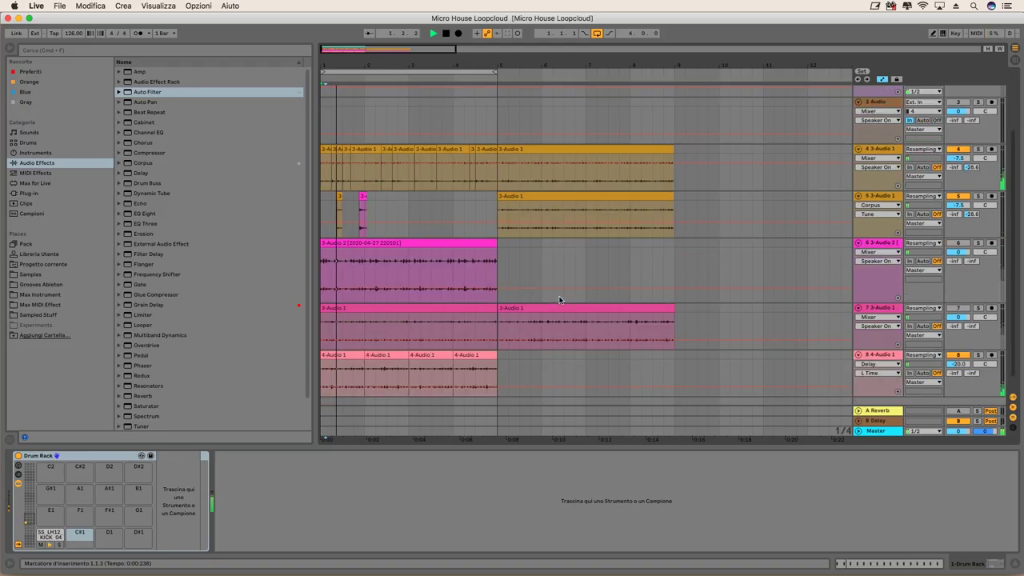
Solo the CAD1_160 track and display its sampler's filter, LFO and pitch envelope controls.
scroll(560, 300, down, 1)
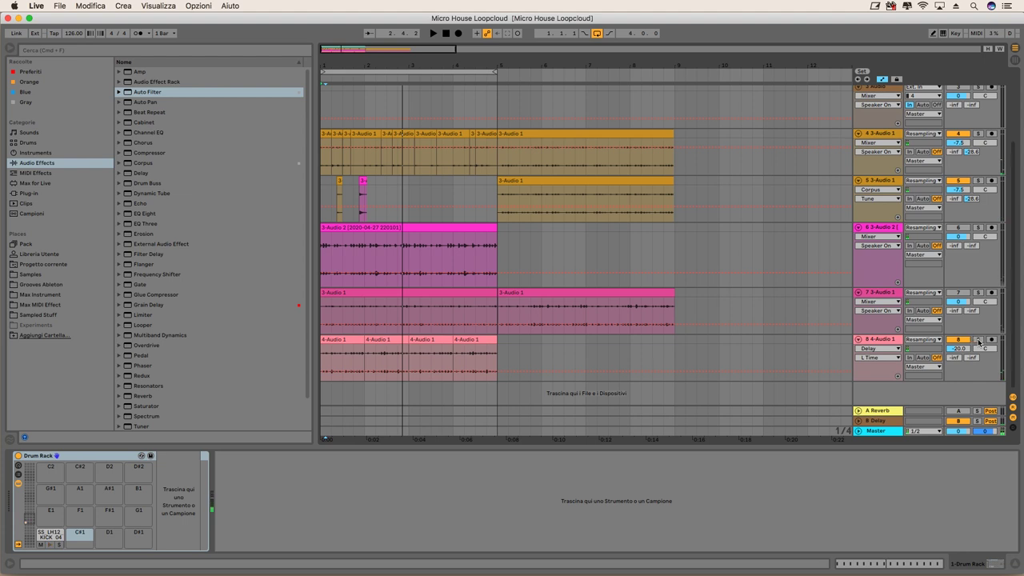
scroll(939, 121, up, 3)
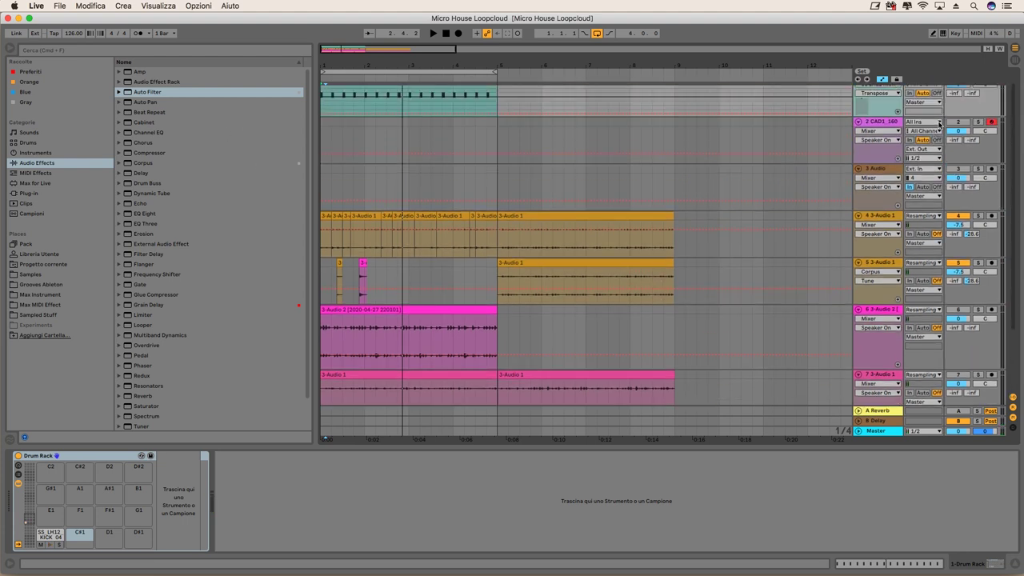
click(977, 122)
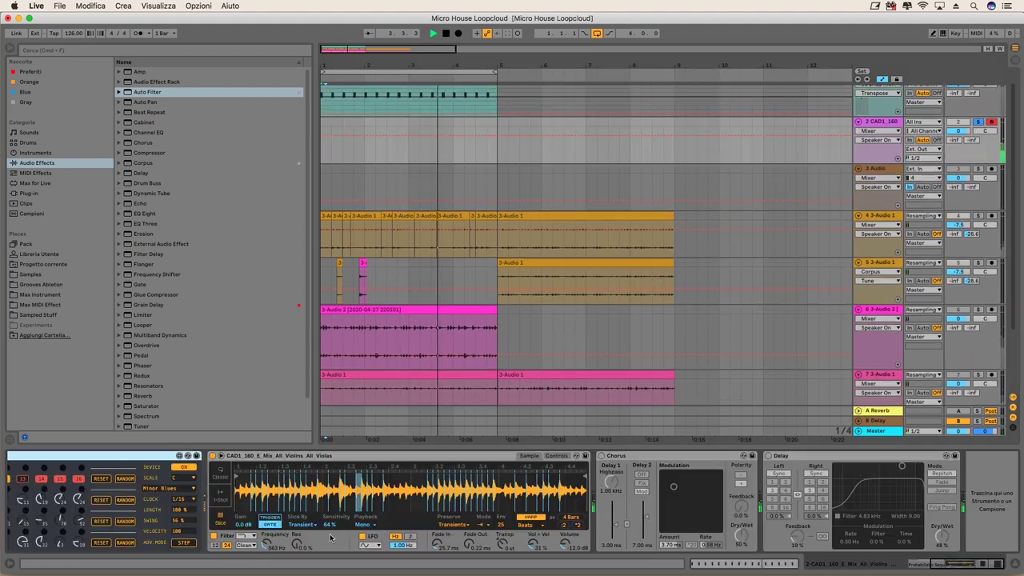
click(556, 455)
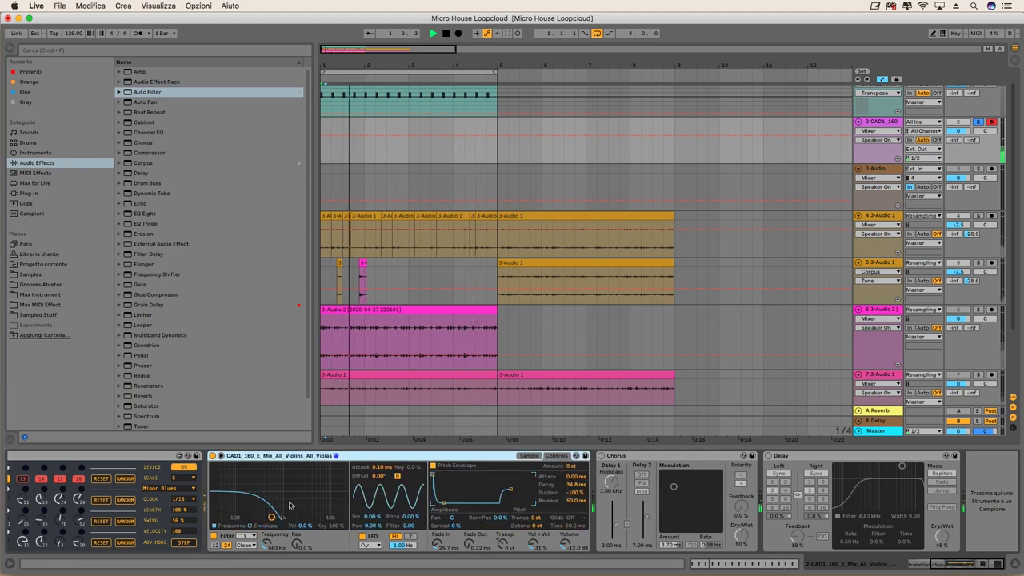
Display the violin sampler's filter envelope and toggle its filter to compare the sound.
click(253, 525)
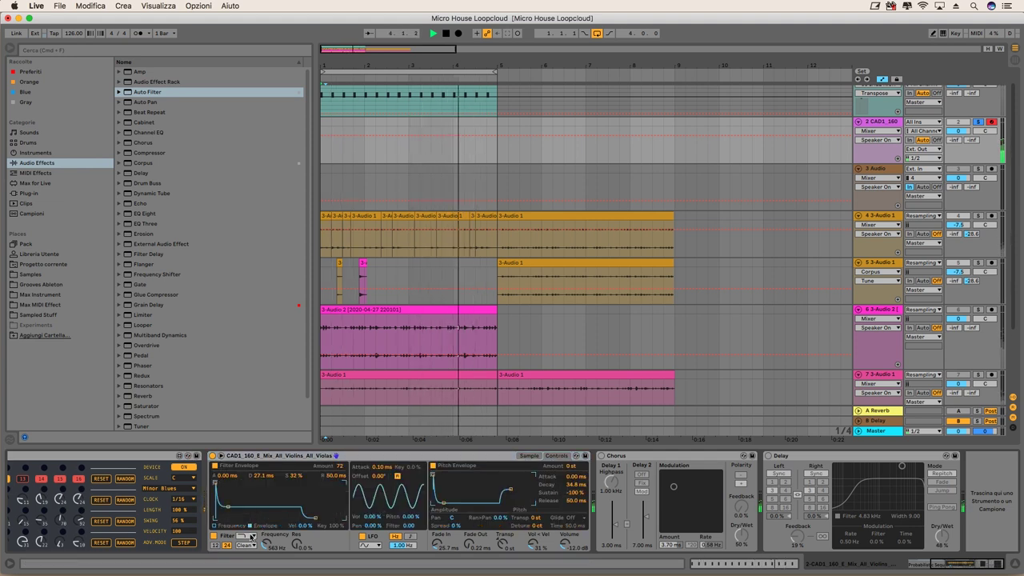
click(215, 536)
click(214, 537)
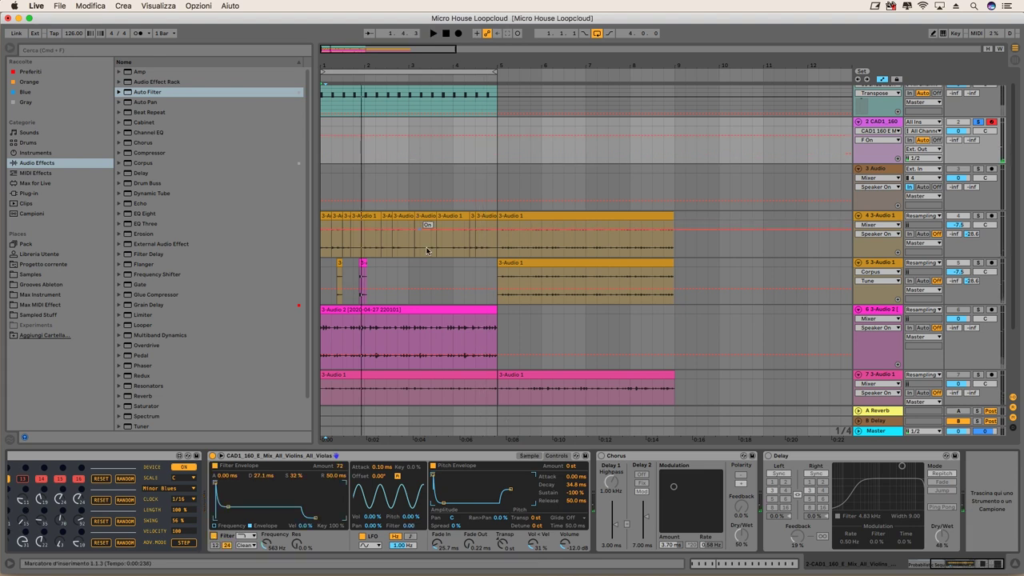
Solo tracks 4 and 5 (3-Audio 1) and play the loop from the start.
click(903, 214)
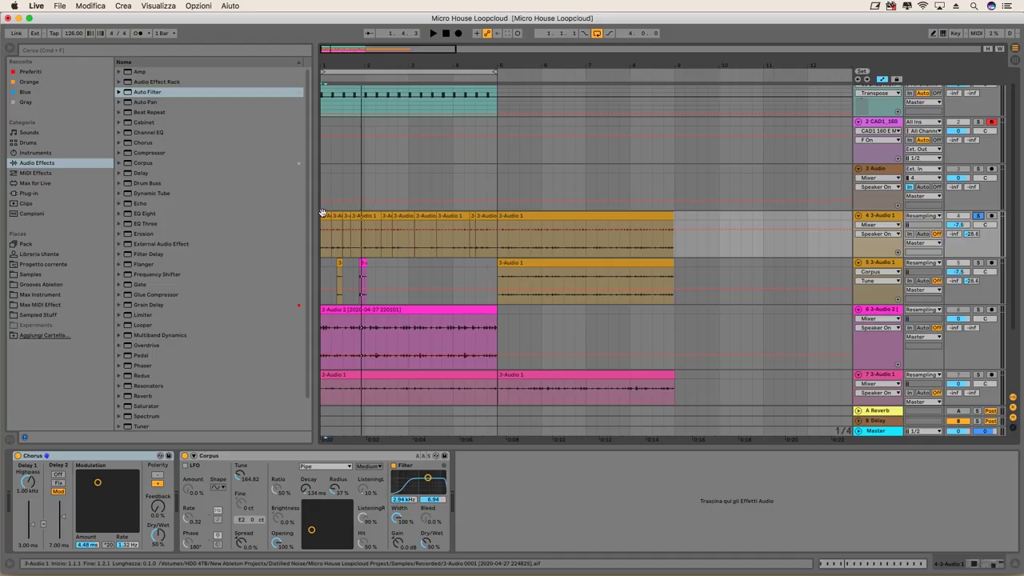
click(324, 216)
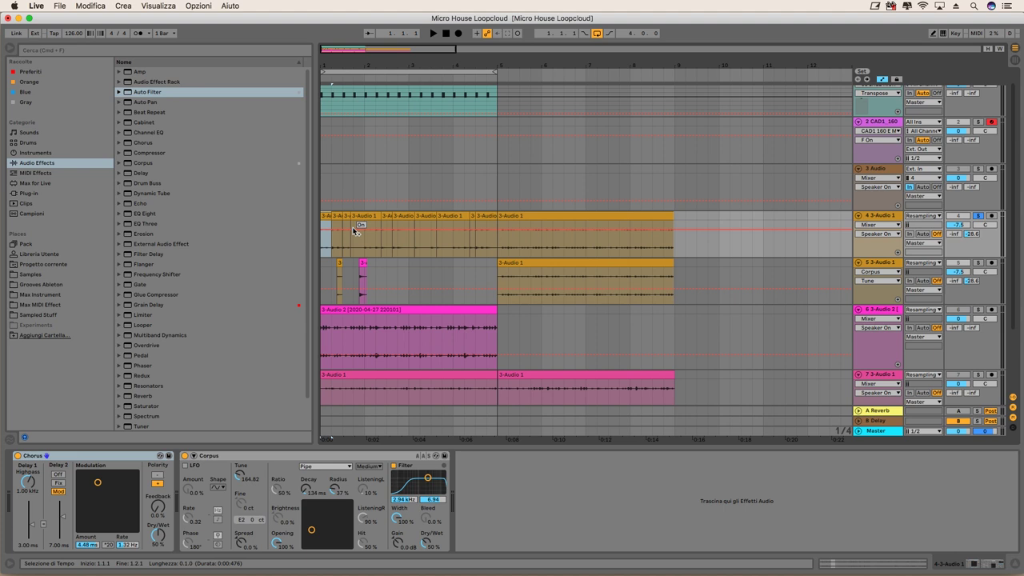
key(space)
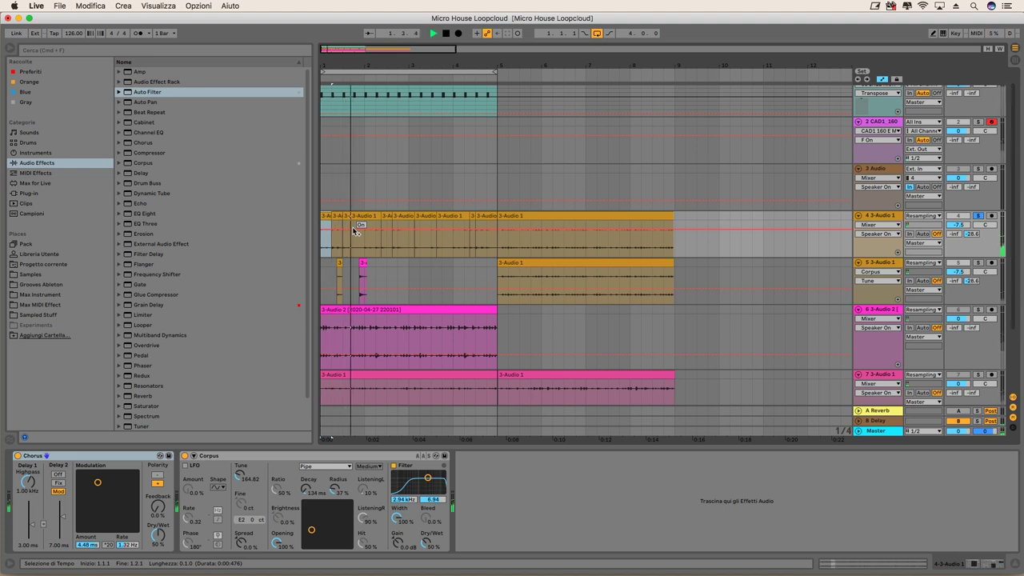
click(977, 264)
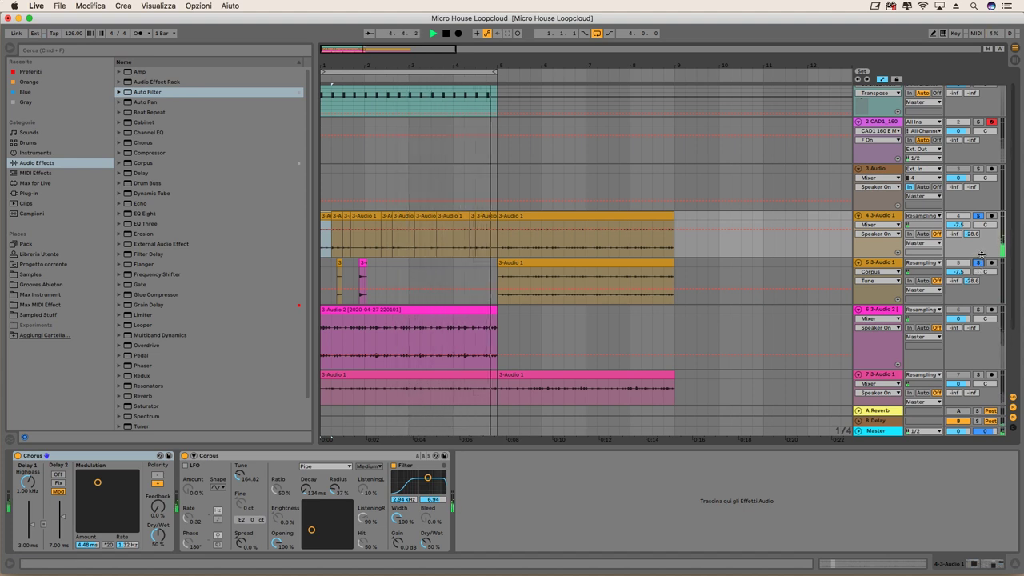
key(space)
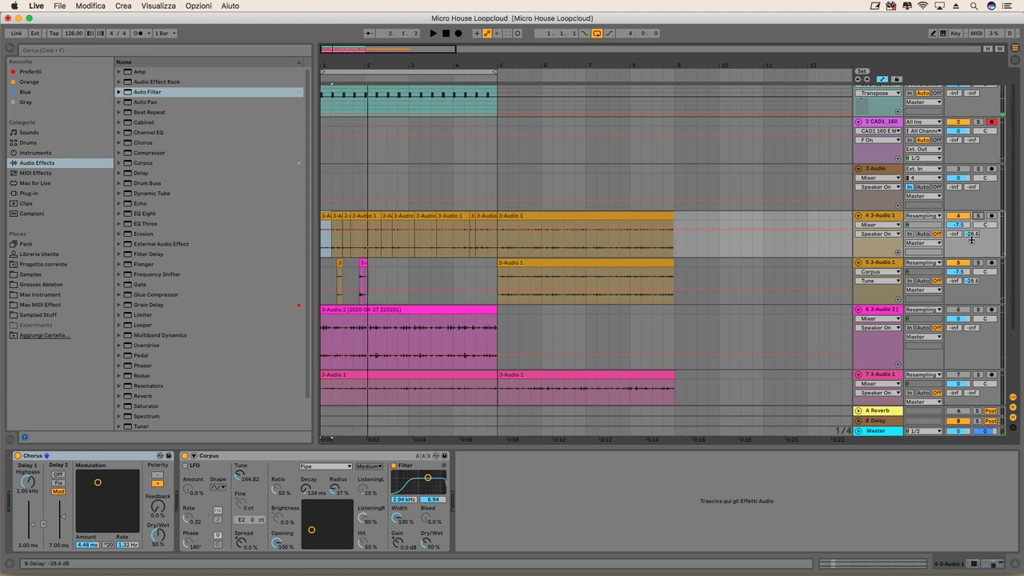
Inspect the first clip's waveform and warp markers on track 8, then solo that track and play it.
scroll(727, 263, down, 3)
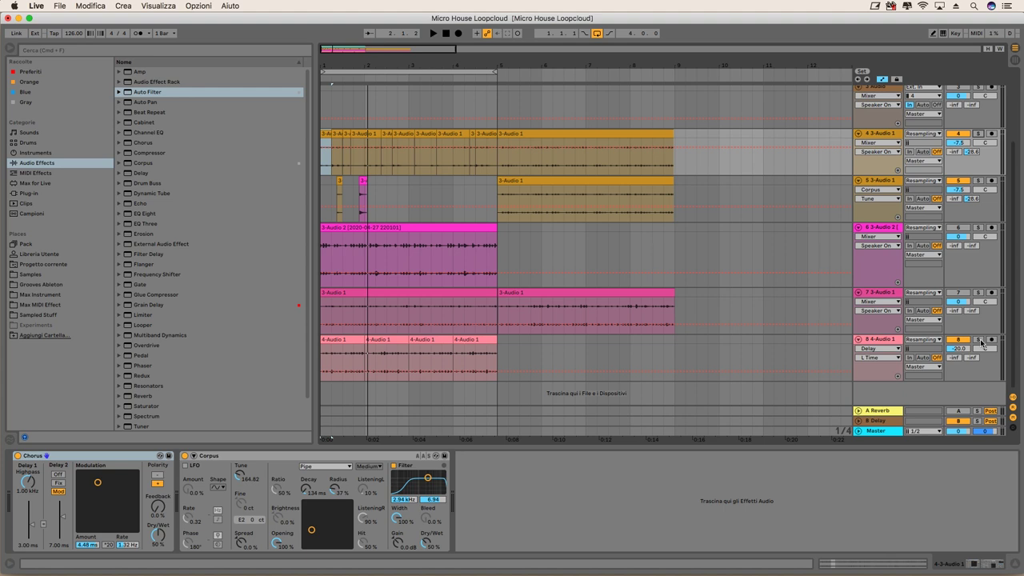
double_click(347, 347)
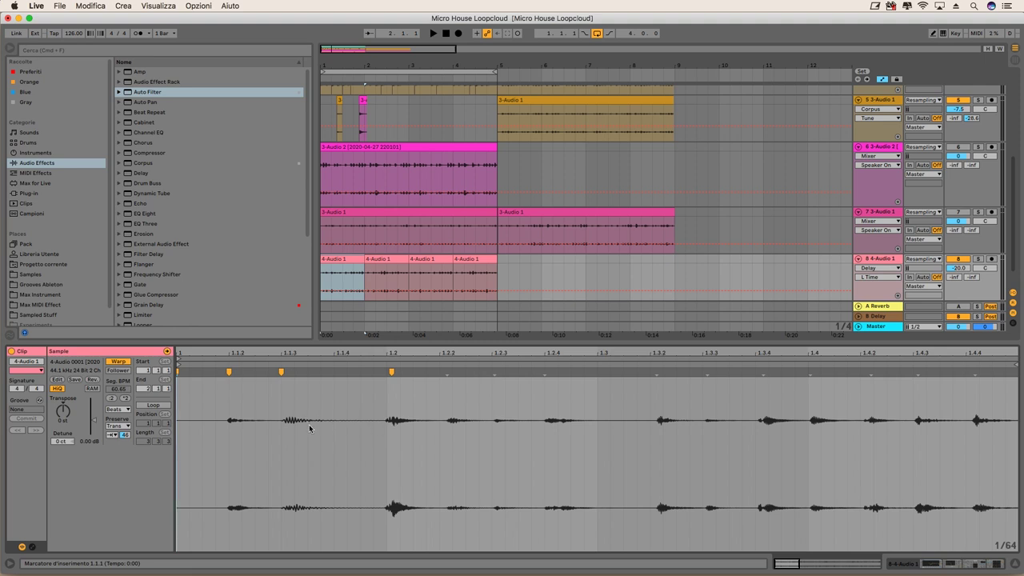
click(1015, 564)
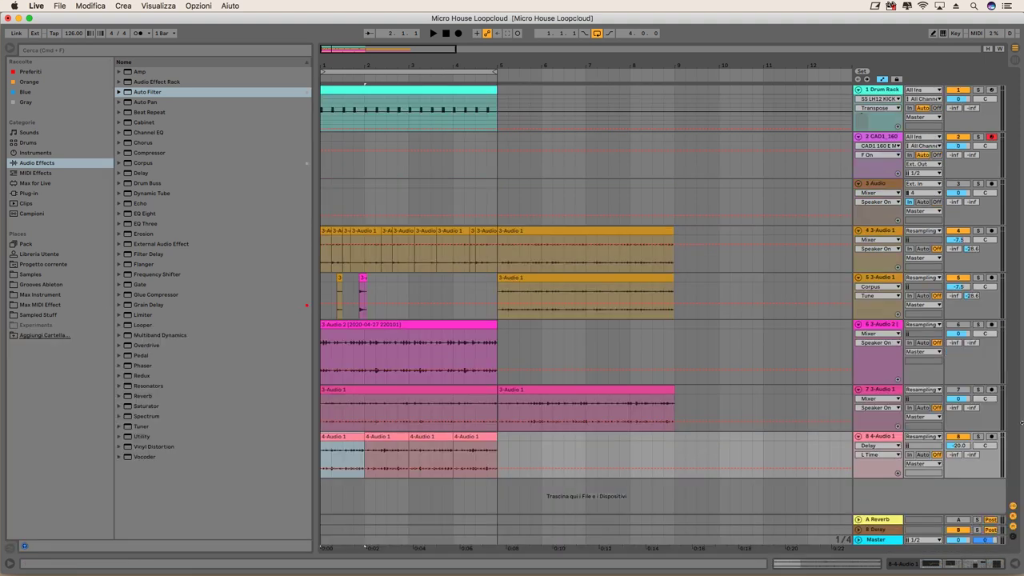
click(976, 437)
key(space)
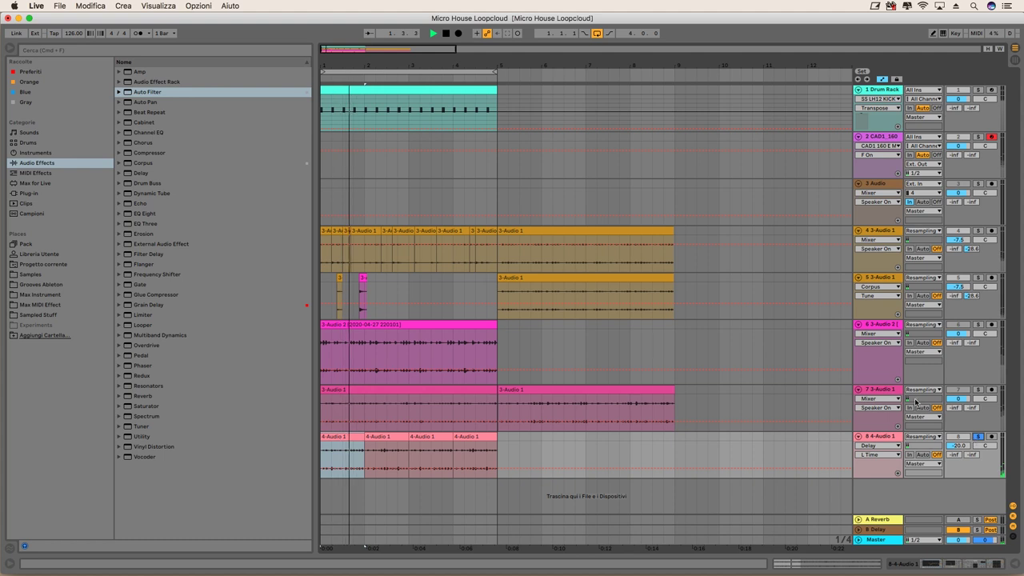
Display track 8's effect chain and bypass Corpus, Delay, EQ Eight and Auto Filter to hear the dry sound.
double_click(897, 437)
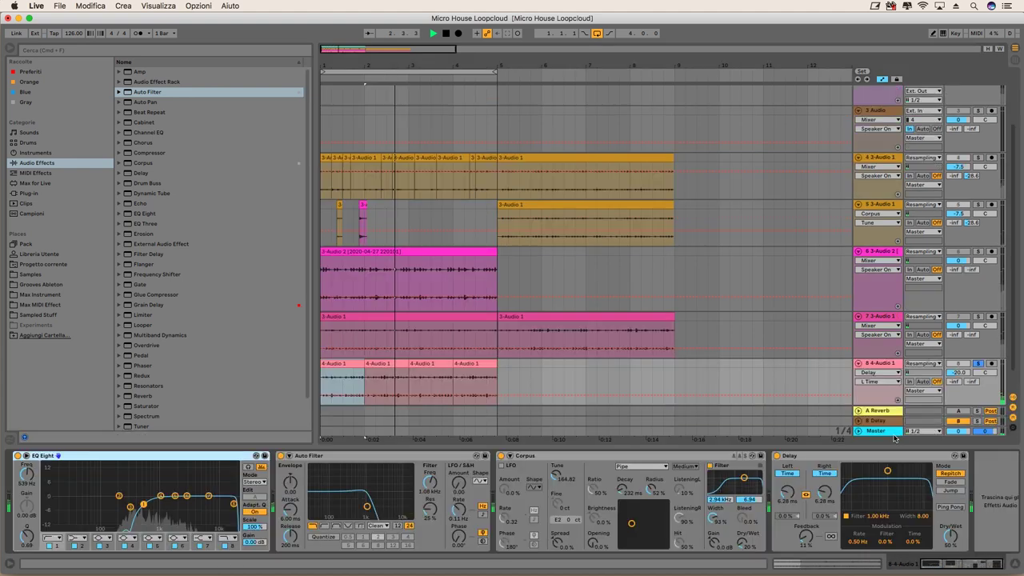
click(501, 456)
click(776, 455)
scroll(537, 353, down, 1)
key(space)
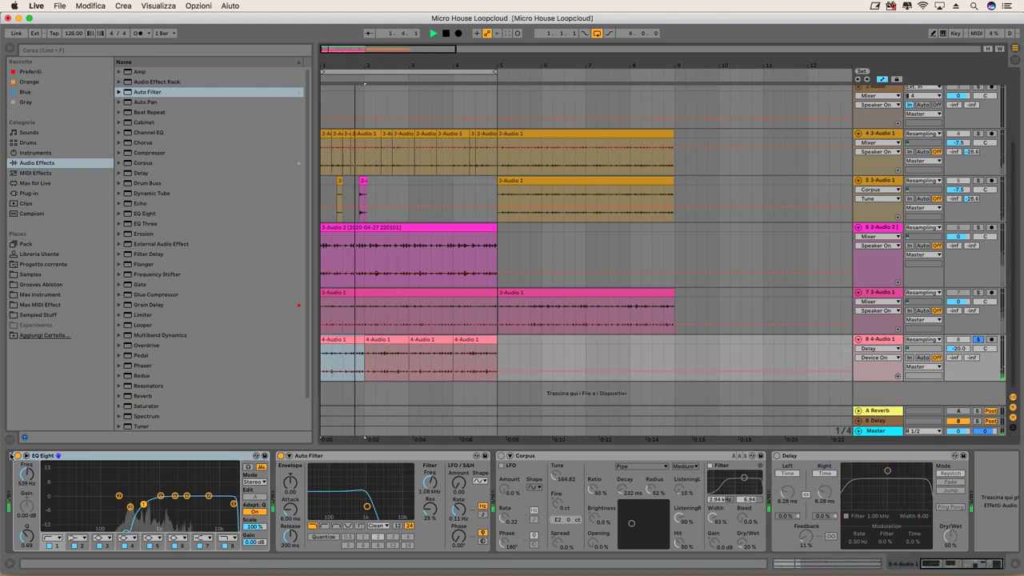
click(17, 455)
click(281, 456)
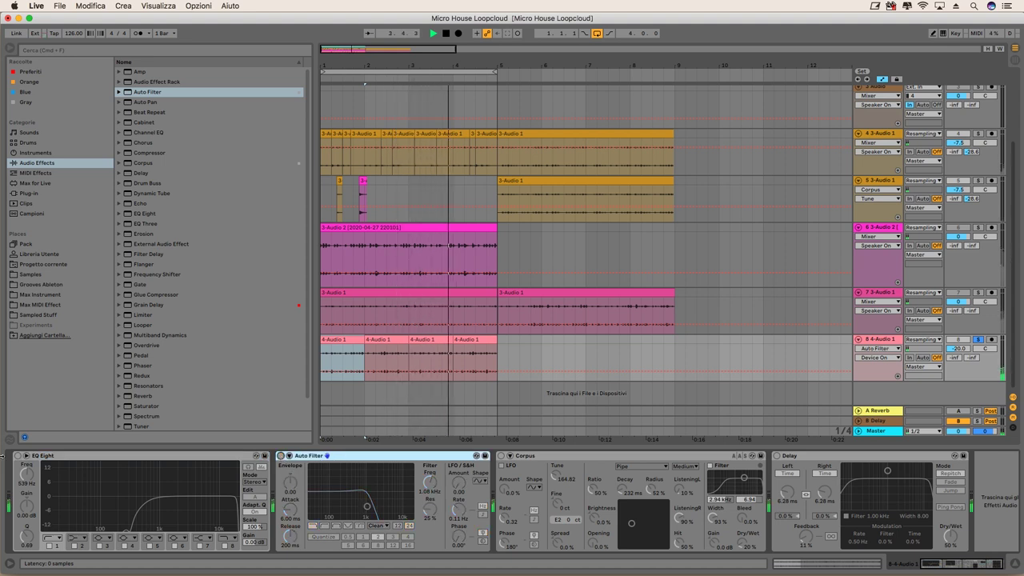
Re-enable EQ Eight, Auto Filter, Corpus and Delay on track 8 one by one while listening.
click(17, 455)
click(281, 456)
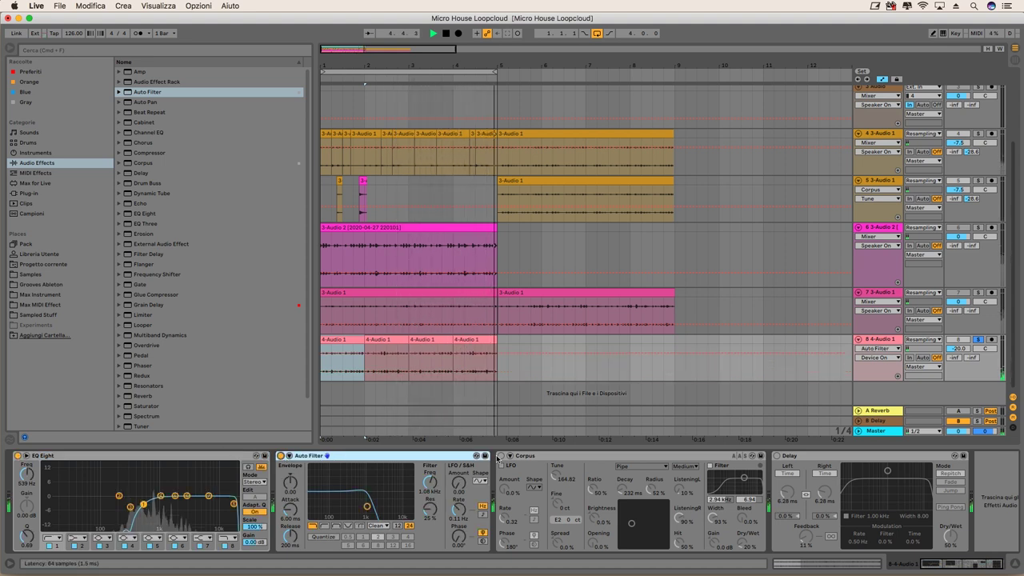
click(501, 456)
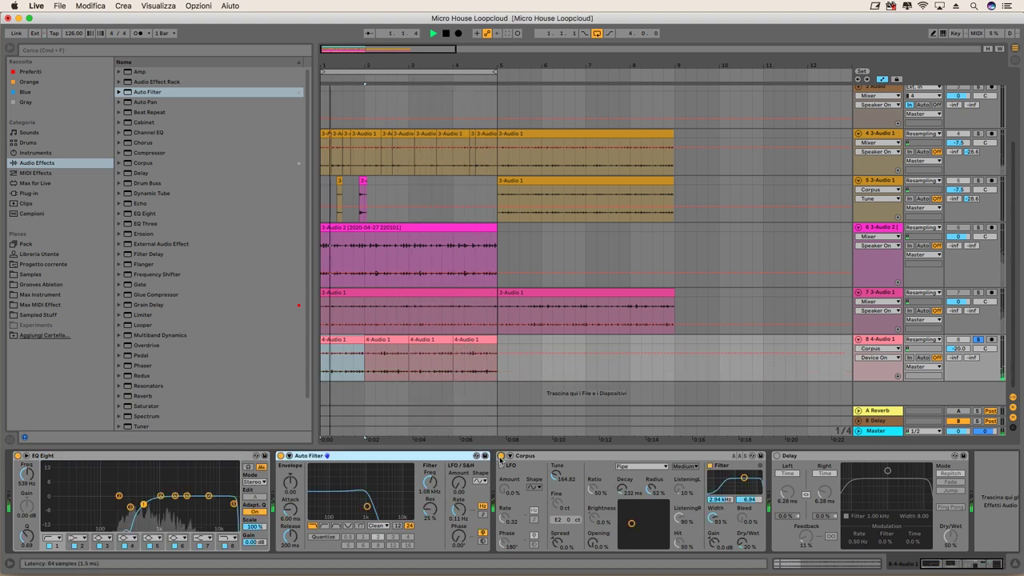
click(776, 456)
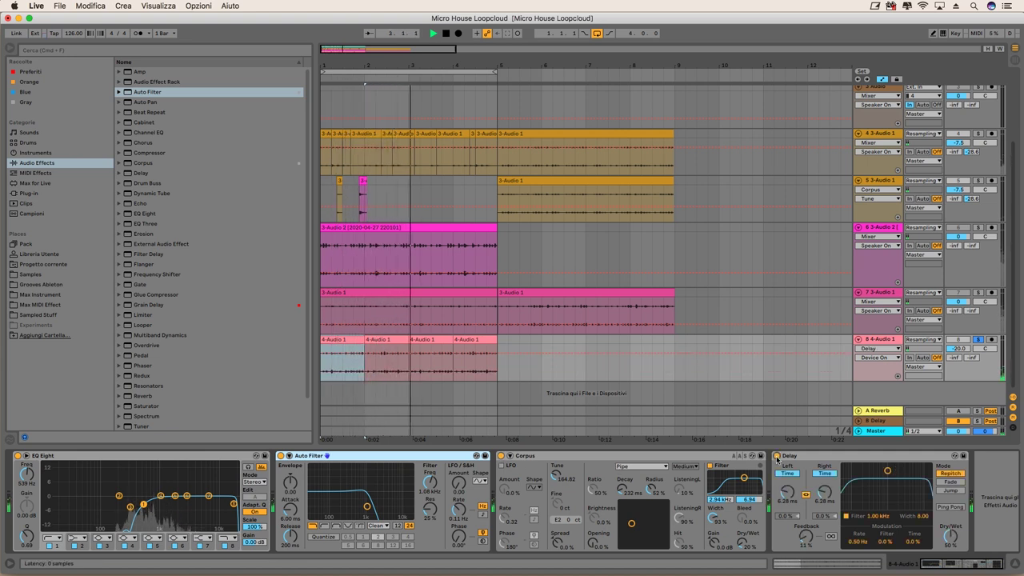
Unsolo track 8, audition all the tracks together and stop playback.
click(975, 341)
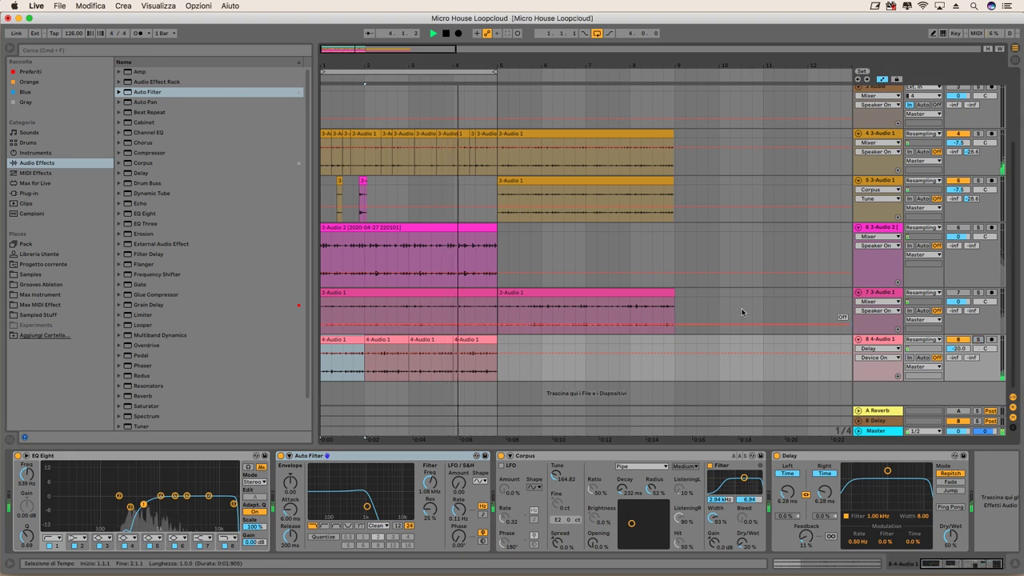
scroll(542, 337, up, 3)
scroll(539, 344, down, 3)
scroll(539, 358, up, 3)
key(space)
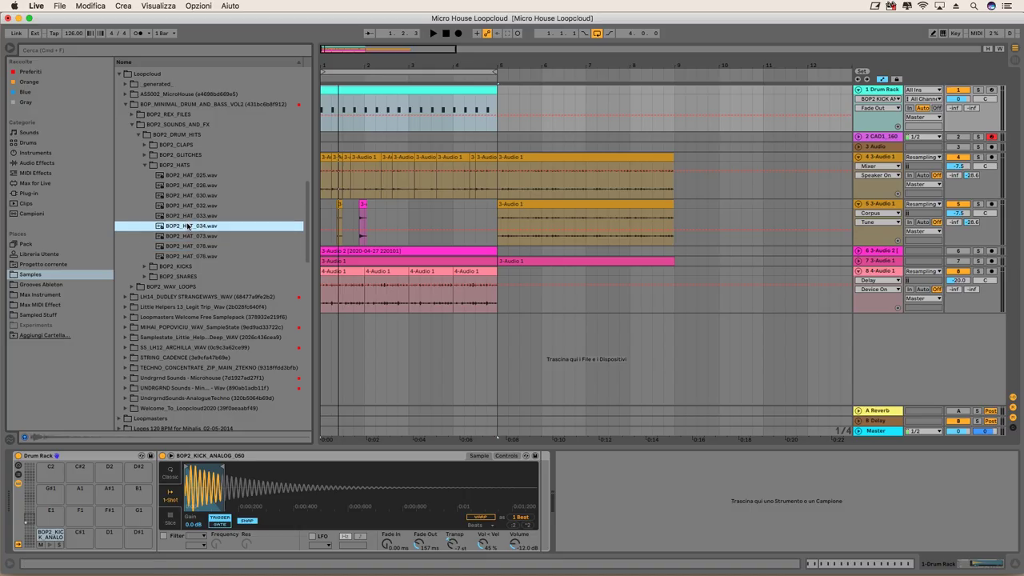
Load hats BOP2_HAT_033, 034, 073, 076 and 078 plus claps BOP2_CLAP_006 and 011 onto empty Drum Rack pads.
click(188, 216)
shift+click(187, 256)
drag(187, 256, 50, 514)
click(54, 535)
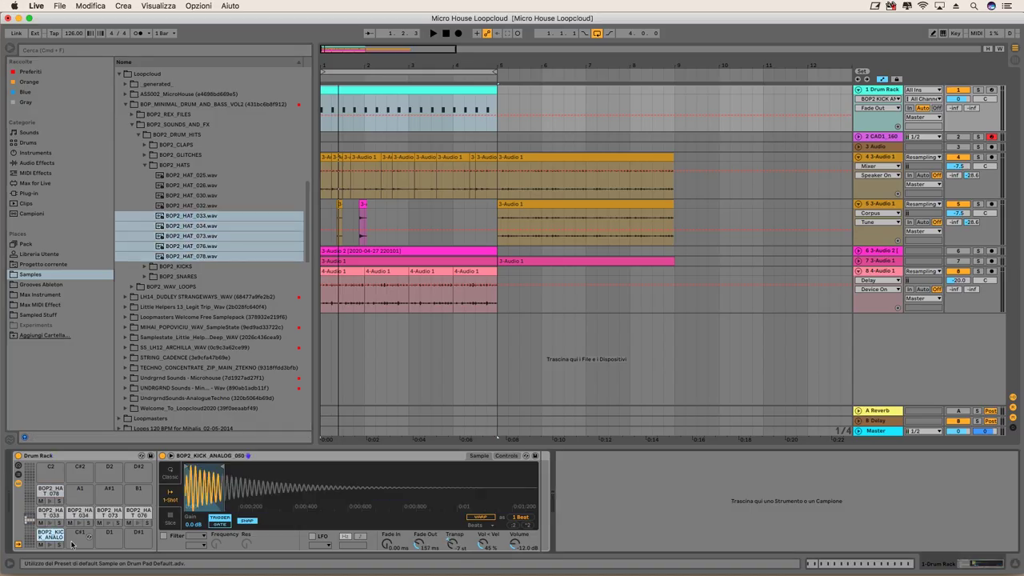
click(84, 535)
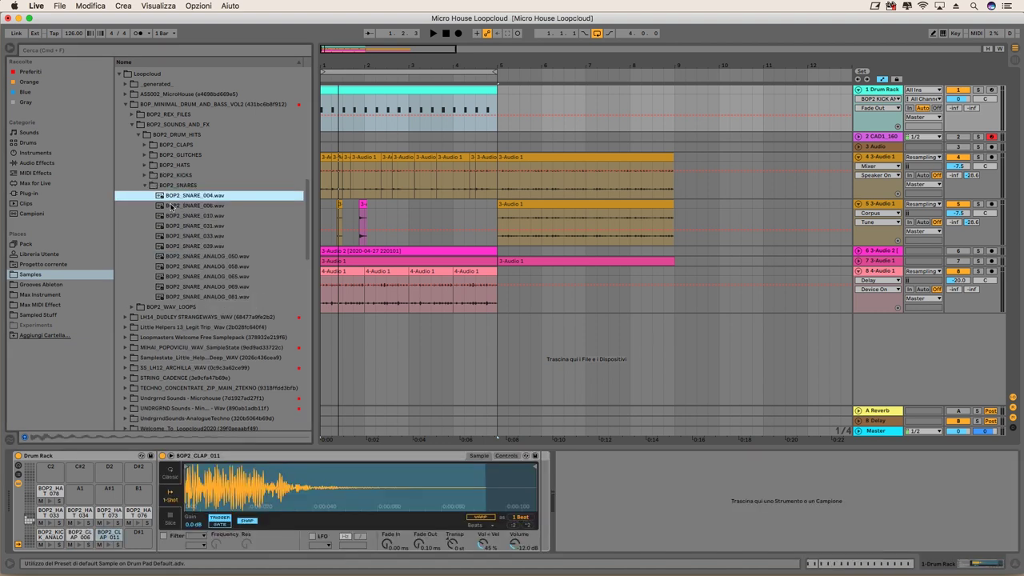
Audition the snares and load BOP2_SNARE_ANALOG_050, 058, 065, 069 and BOP2_SNARE_031 onto empty Drum Rack pads.
click(171, 206)
key(Down)
key(Down)
key(Down)
key(Down)
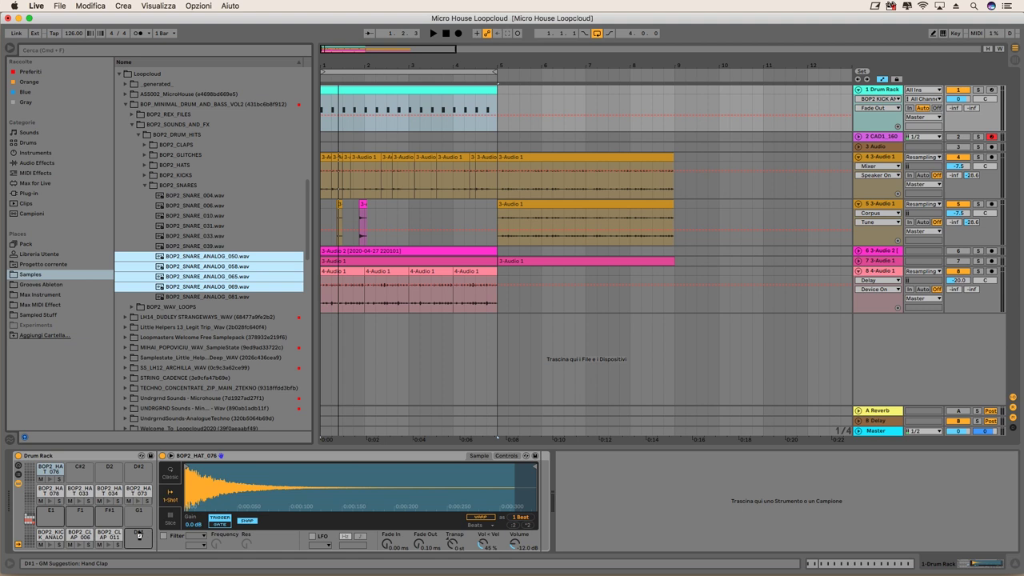
drag(139, 534, 139, 534)
drag(199, 225, 139, 514)
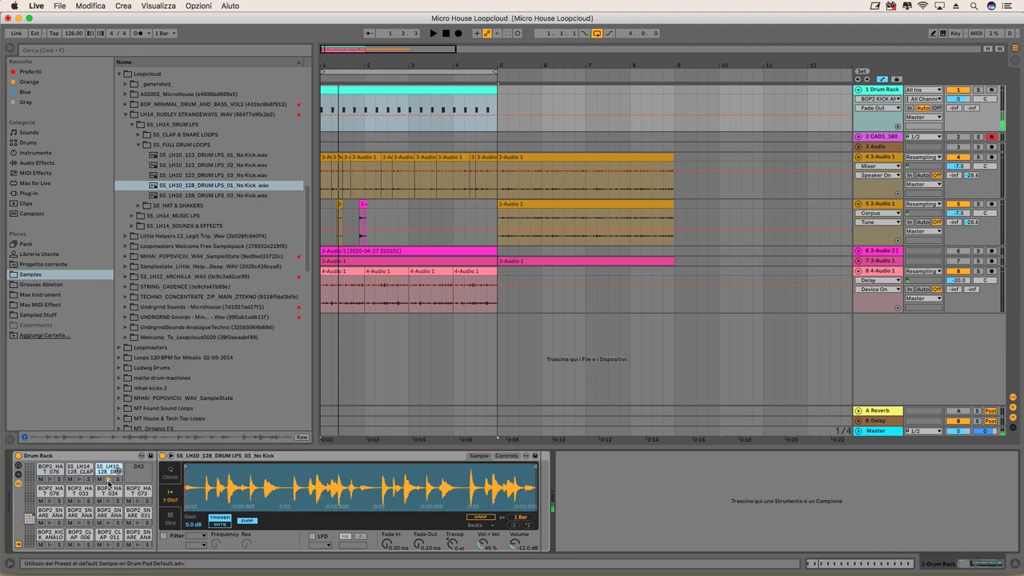
Audition the SS_LH10_128_DRUM LPS_01 pad and load SS_LH10_128_DRUM LPS_03_No Kick onto the D#2 pad.
click(107, 480)
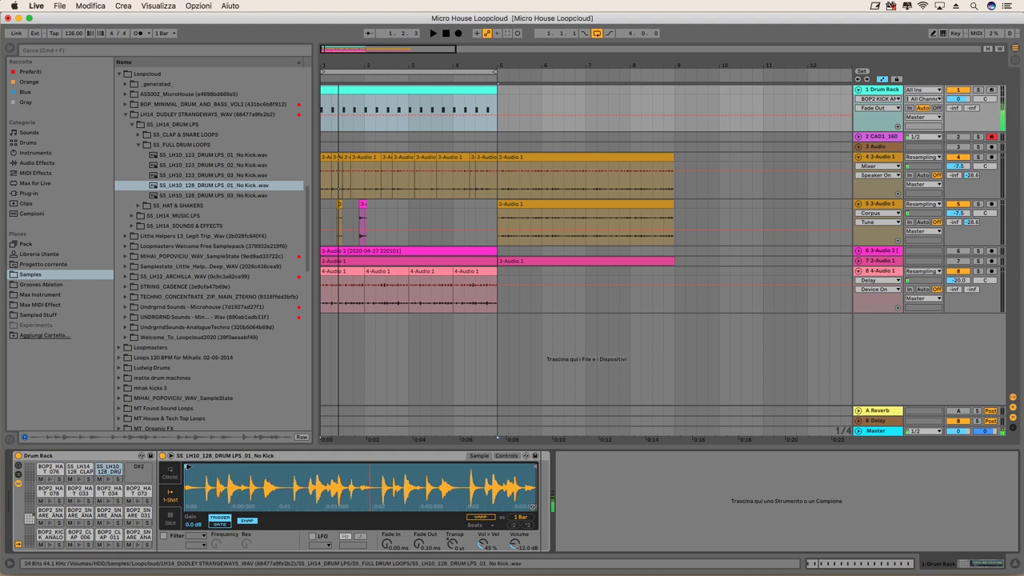
click(188, 197)
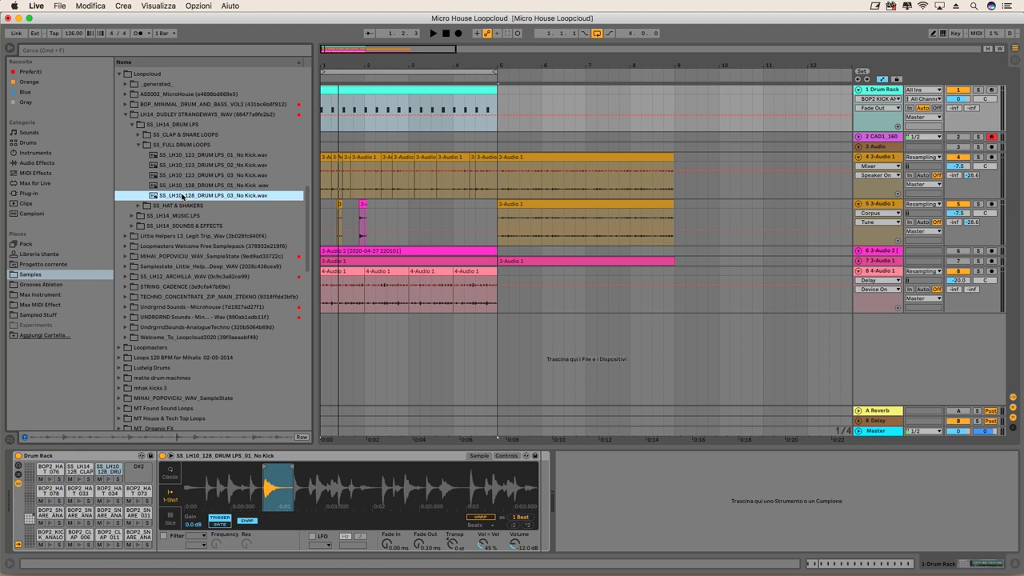
drag(138, 467, 136, 480)
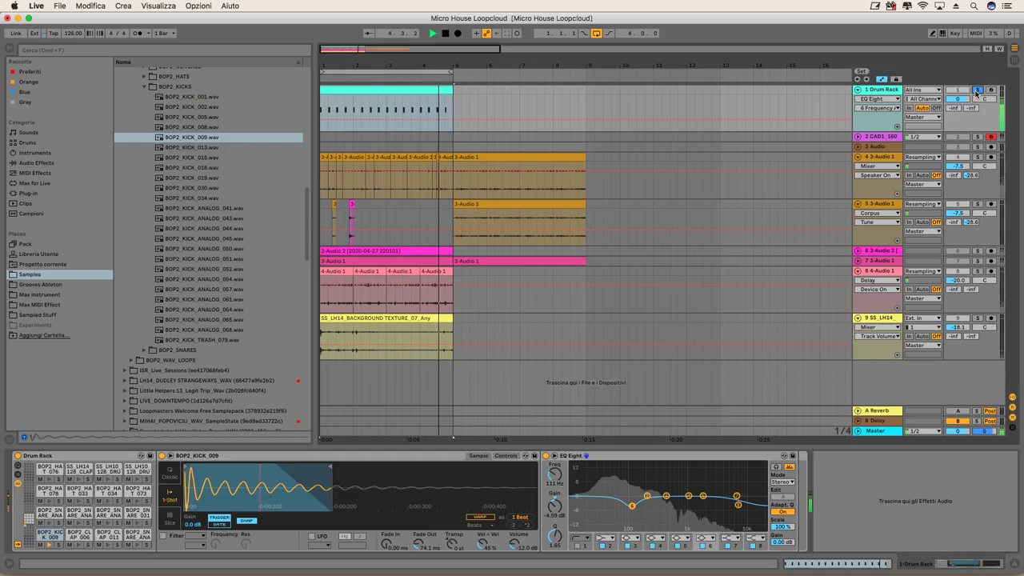
Unsolo the Drum Rack track and open its four-bar kick clip in the MIDI note editor.
click(976, 91)
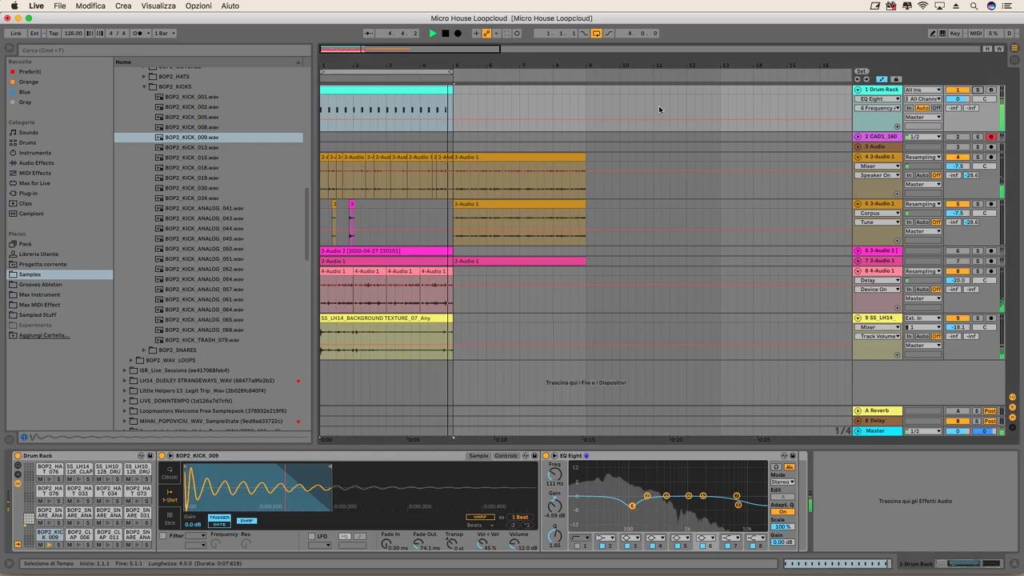
double_click(392, 92)
click(262, 470)
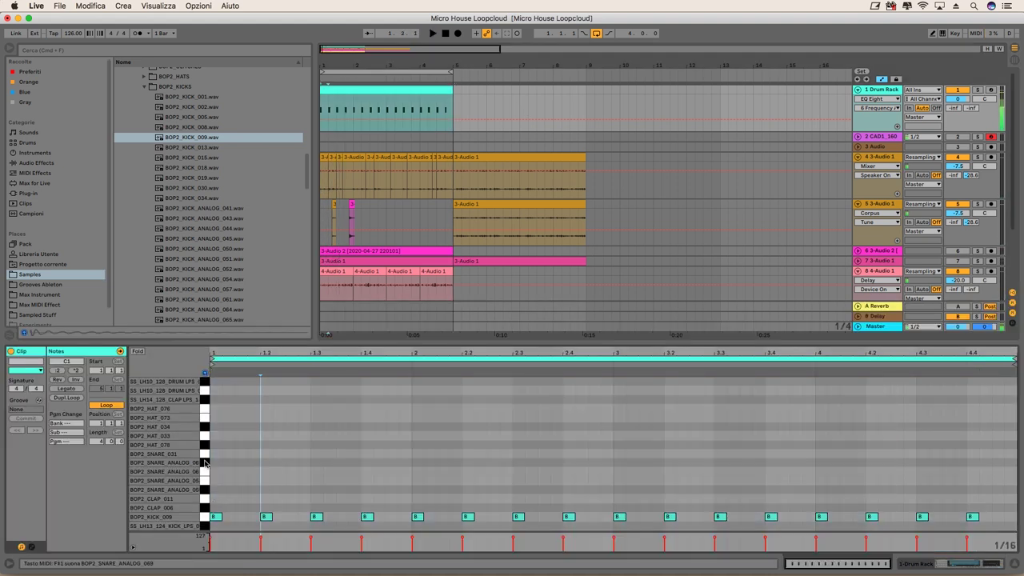
Audition the Drum Rack's snare, hat, clap and drum loop sounds from the note editor's keys.
click(205, 461)
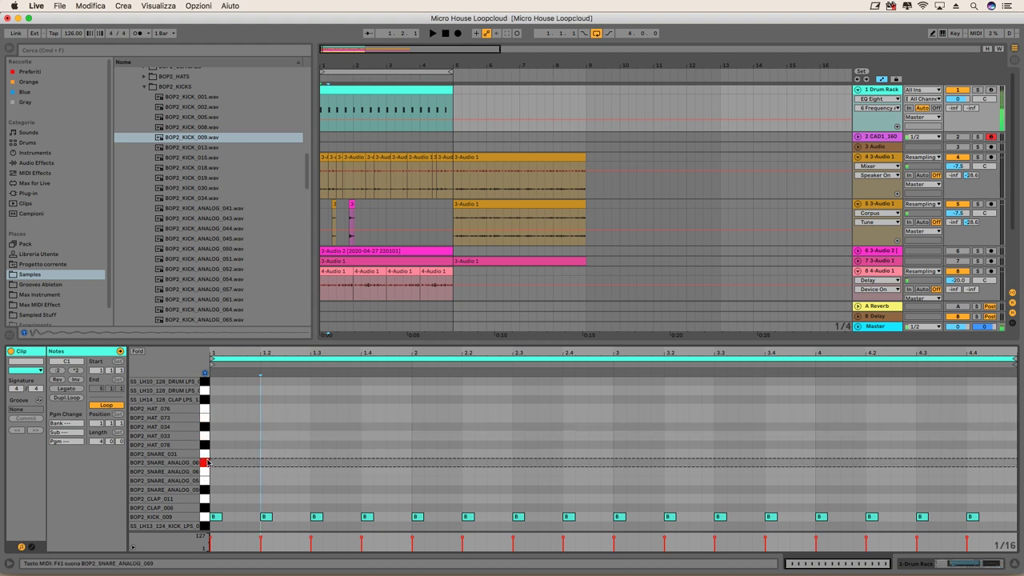
click(205, 444)
click(205, 472)
click(205, 490)
click(205, 473)
click(206, 445)
click(205, 400)
click(205, 385)
Duplicate the offbeat BOP2_HAT_034 notes across the four-bar drum clip and preview BOP2_HAT_033.
key(super+d)
key(super+d)
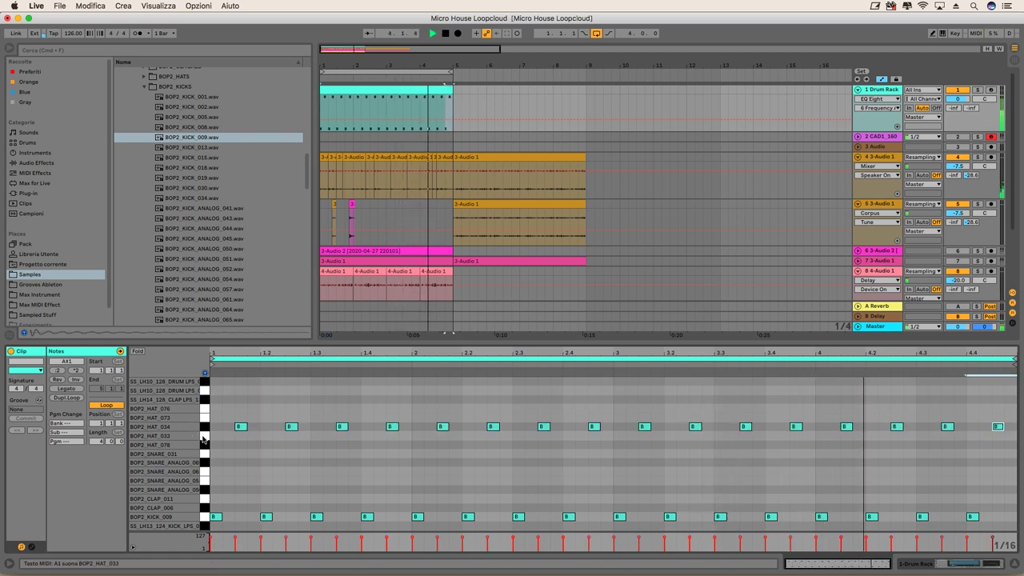
click(202, 438)
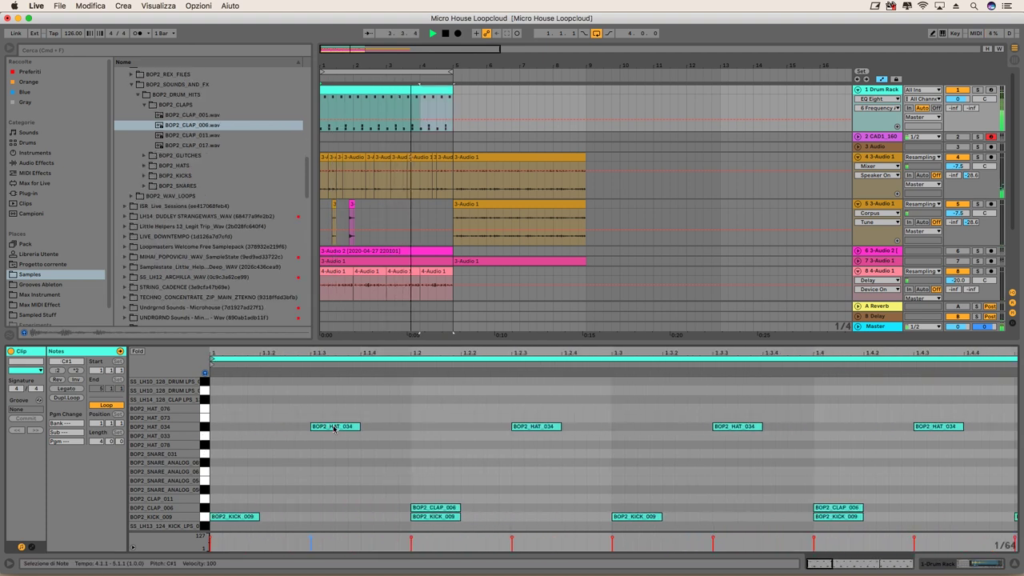
Raise the BOP2_HAT_034 sampler's velocity-to-volume amount and add a short ghost hat note at 1.1.2 with velocity 4.
drag(334, 428, 281, 436)
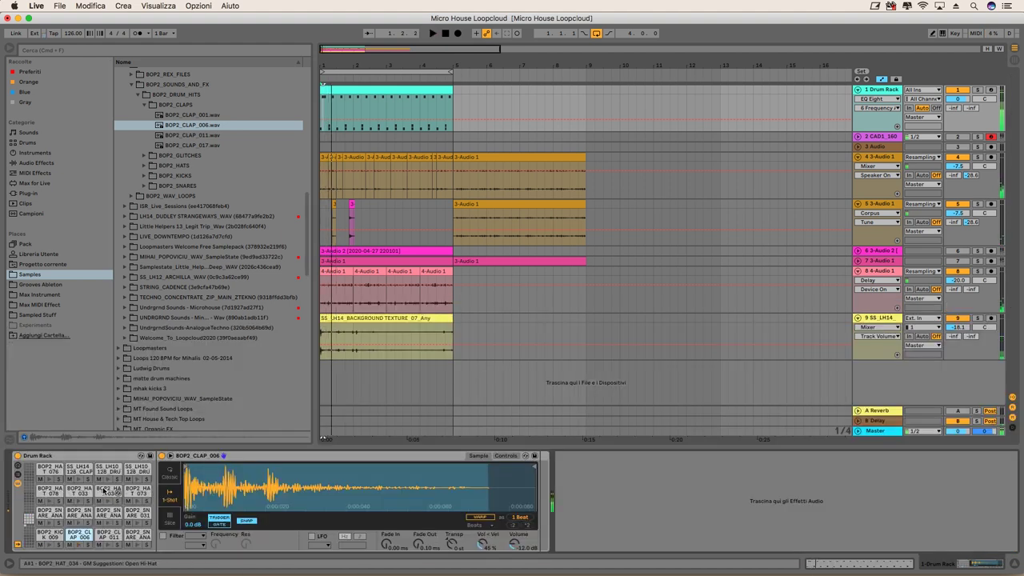
drag(483, 544, 482, 496)
key(space)
key(space)
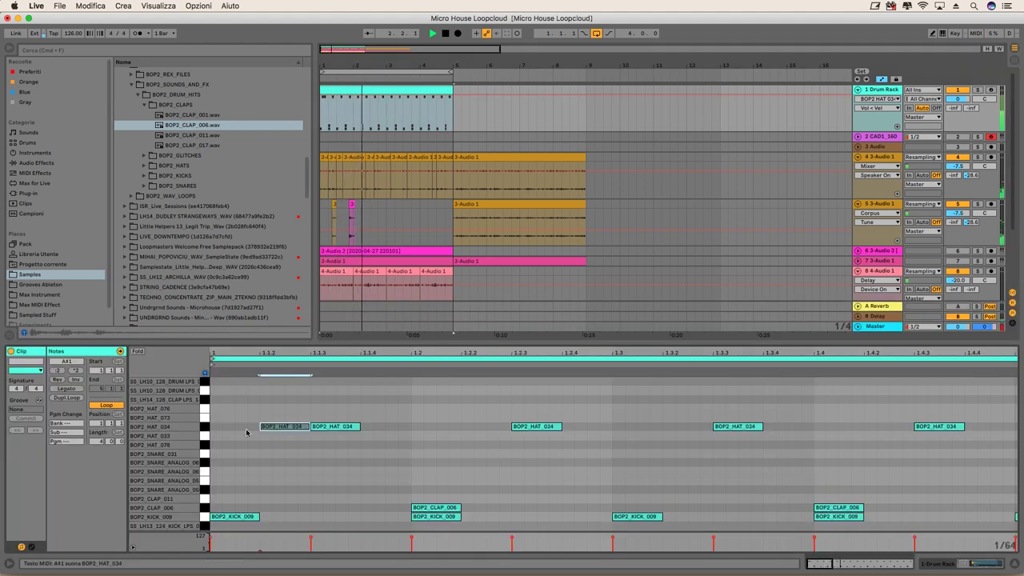
double_click(264, 427)
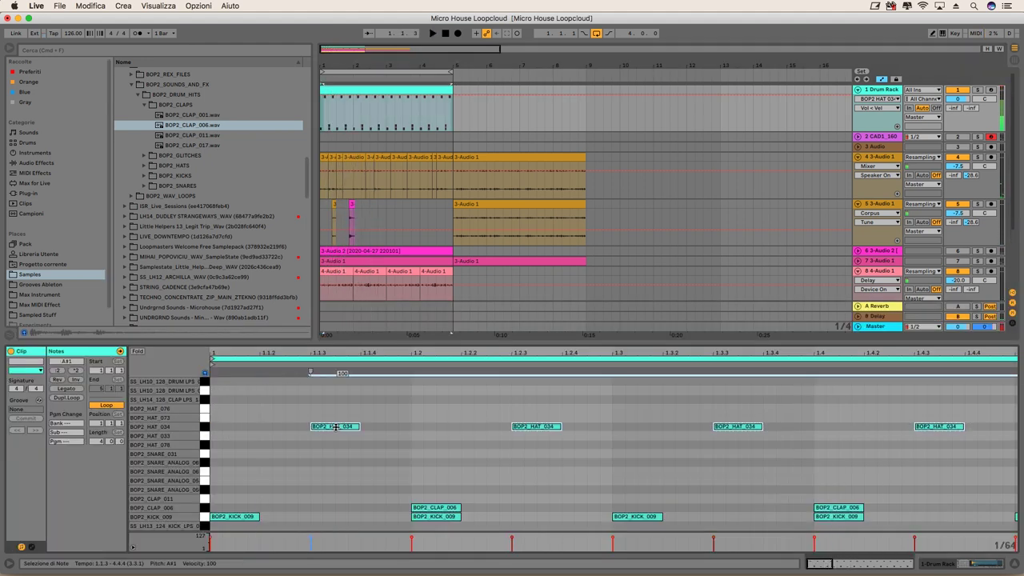
double_click(265, 426)
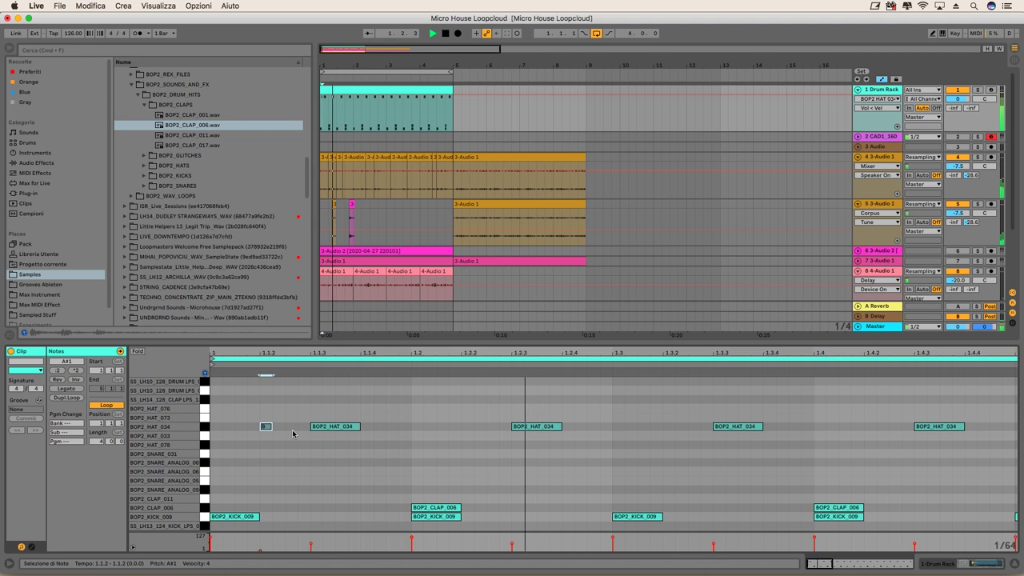
Add a short BOP2_HAT_034 ghost note with velocity 4 at 1.4.4 in the drum clip.
key(shift+Tab)
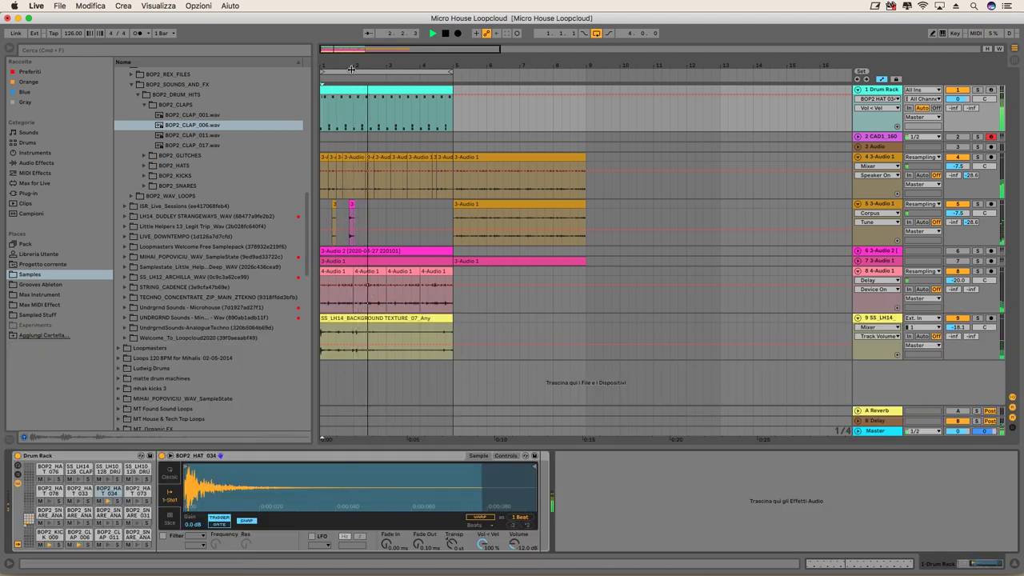
key(shift+Tab)
key(space)
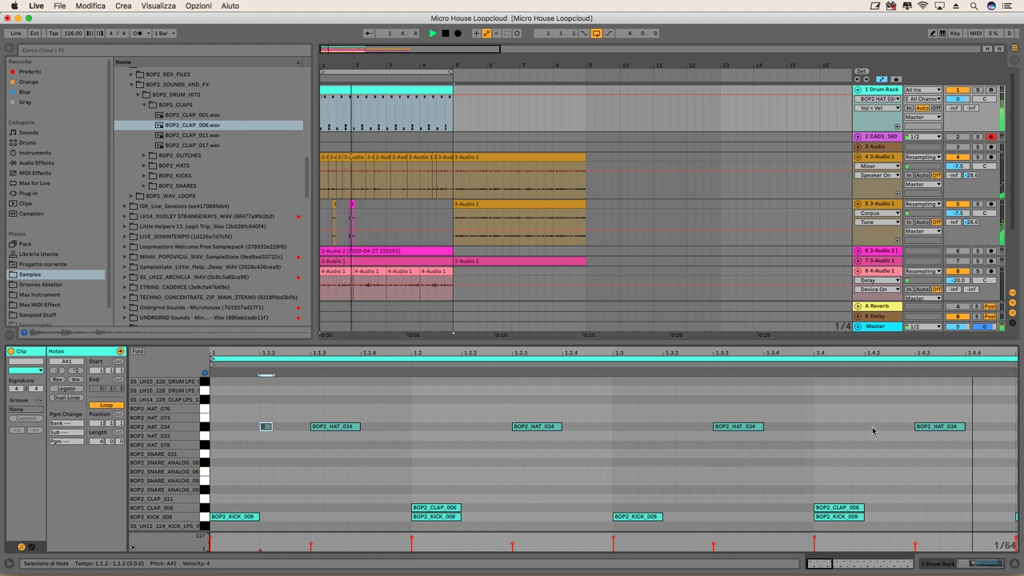
double_click(871, 427)
drag(874, 430, 949, 435)
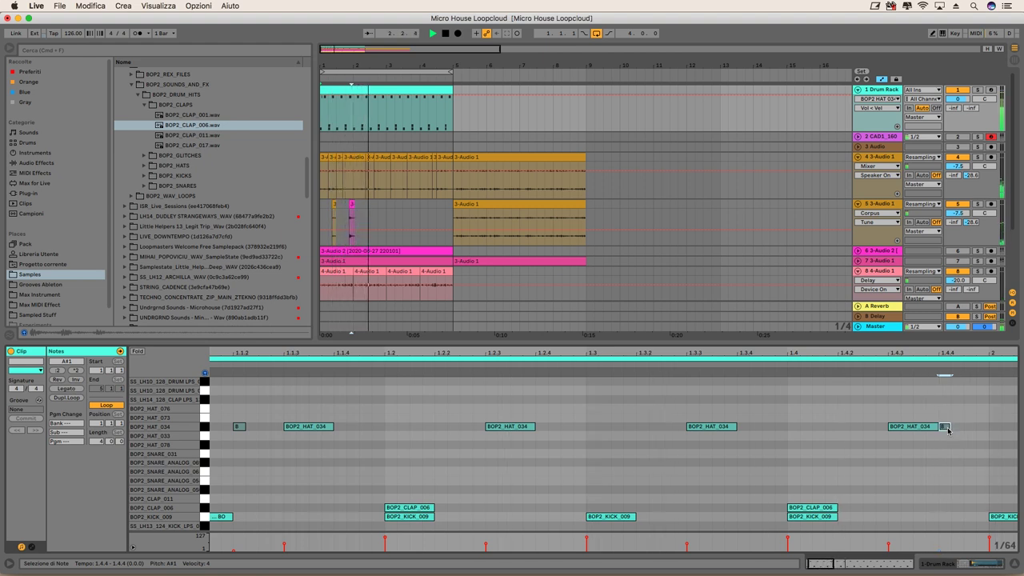
Apply the MPC 16 Swing-60 groove to the Drum Rack clip.
click(38, 403)
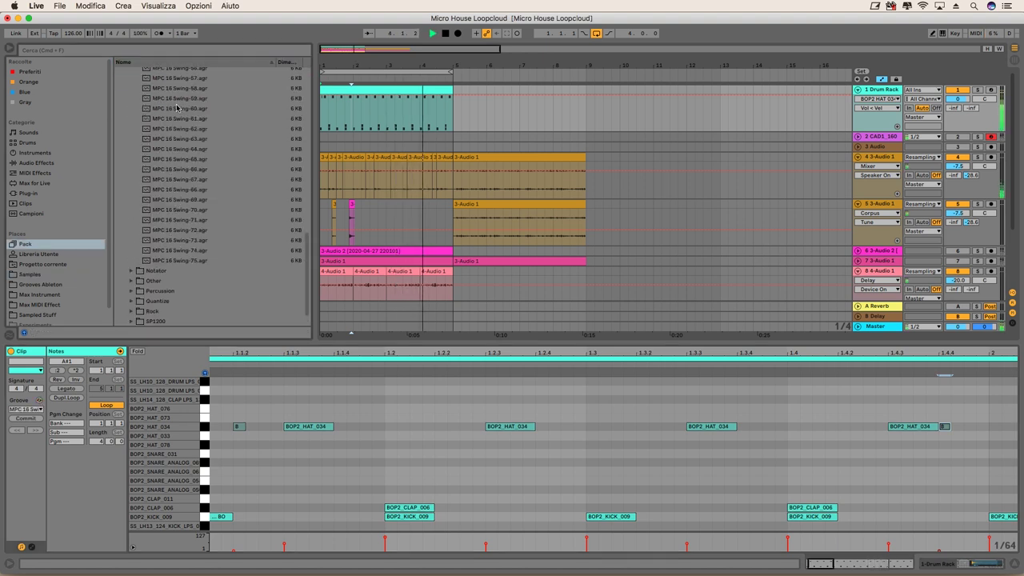
click(177, 107)
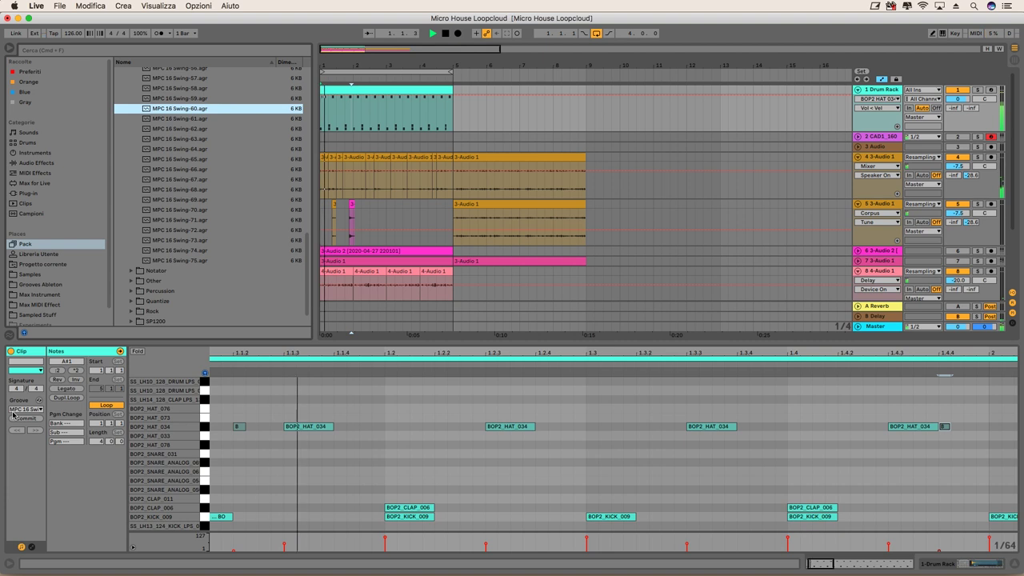
mouse_move(408, 569)
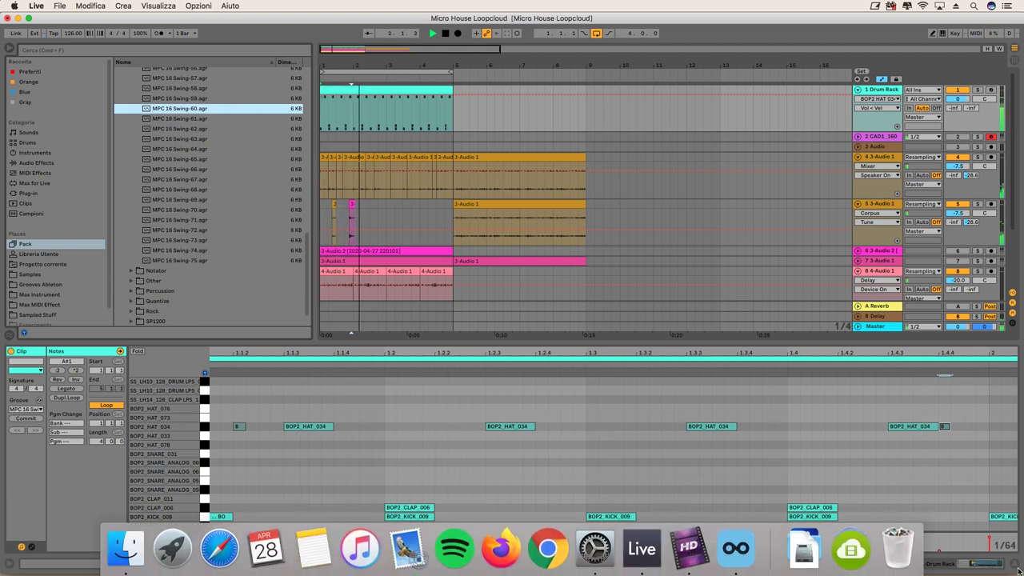
Place short low-velocity ghost notes on BOP2_SNARE_031 at 1.4.3 and on the SS_LH10_128_DRUM LPS loop sound at 3.2.3.
drag(400, 427, 677, 390)
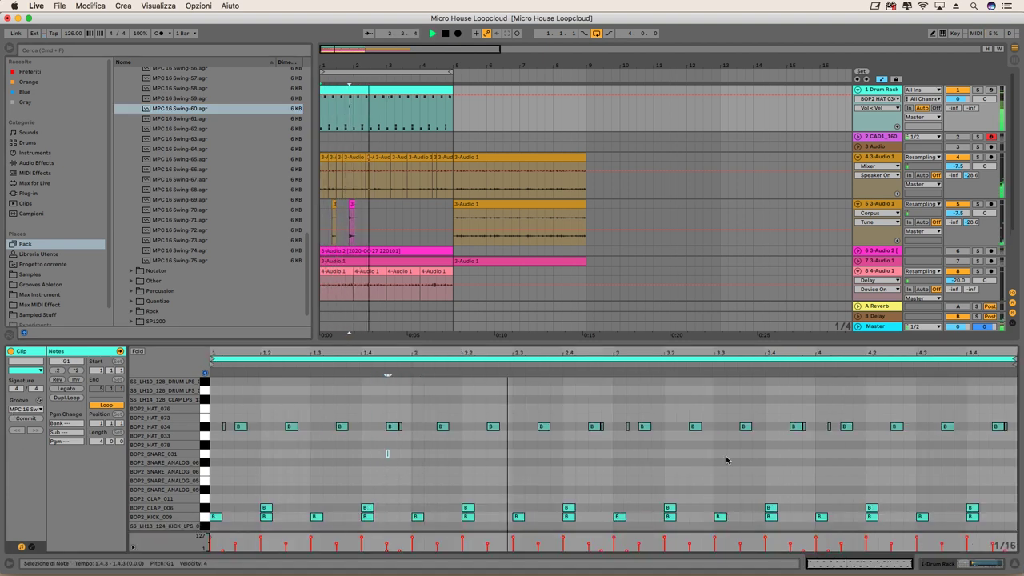
key(z)
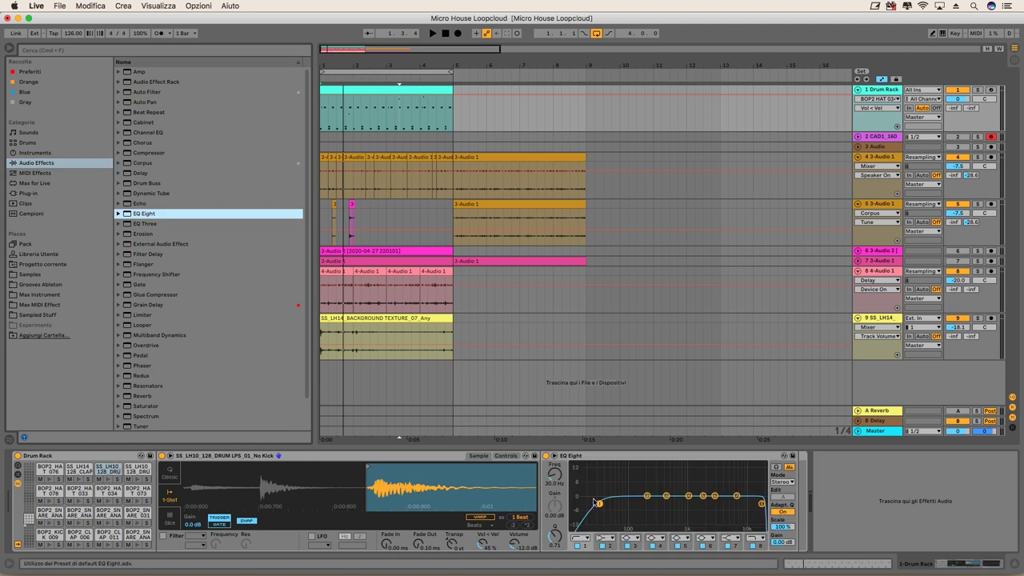
Raise the EQ Eight low cut on the SS_LH10_128_DRUM LPS_01_No Kick pad and dip band 3 to -4.09 dB at 332 Hz.
drag(599, 503, 634, 507)
drag(667, 496, 659, 504)
Reframe the No Kick drum loop sample to a single short hit and set its fade-out to 39.3 ms.
drag(504, 488, 400, 473)
drag(471, 468, 346, 471)
drag(417, 545, 417, 516)
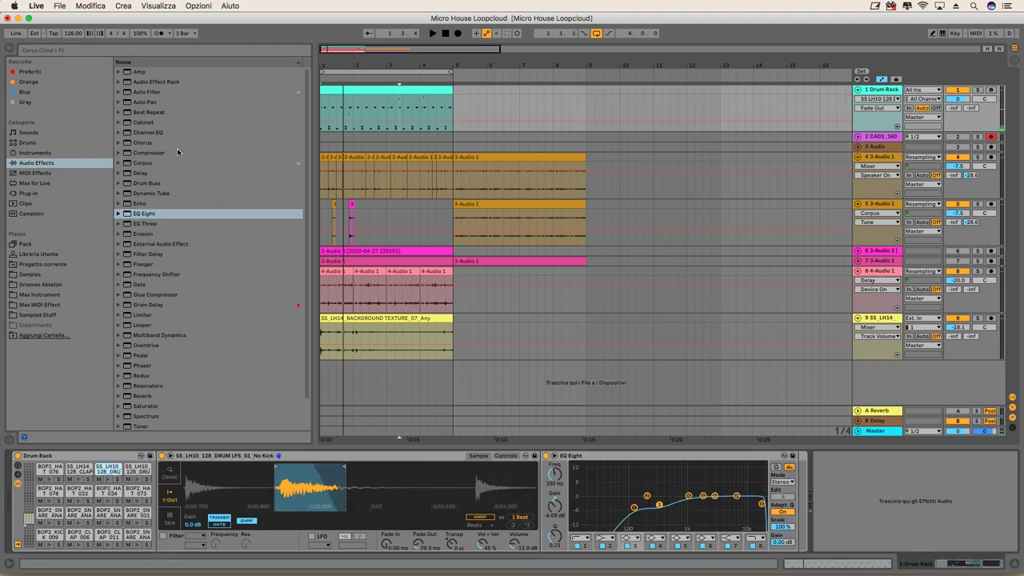
Add a Max for Live LFO after the pad's Delay and map it to the Delay's left time.
click(33, 193)
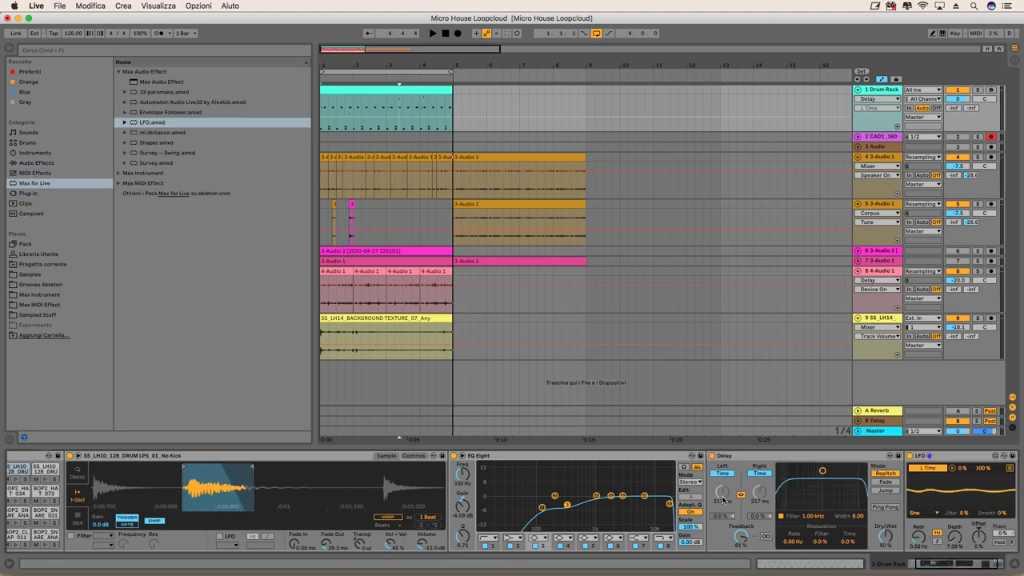
click(722, 498)
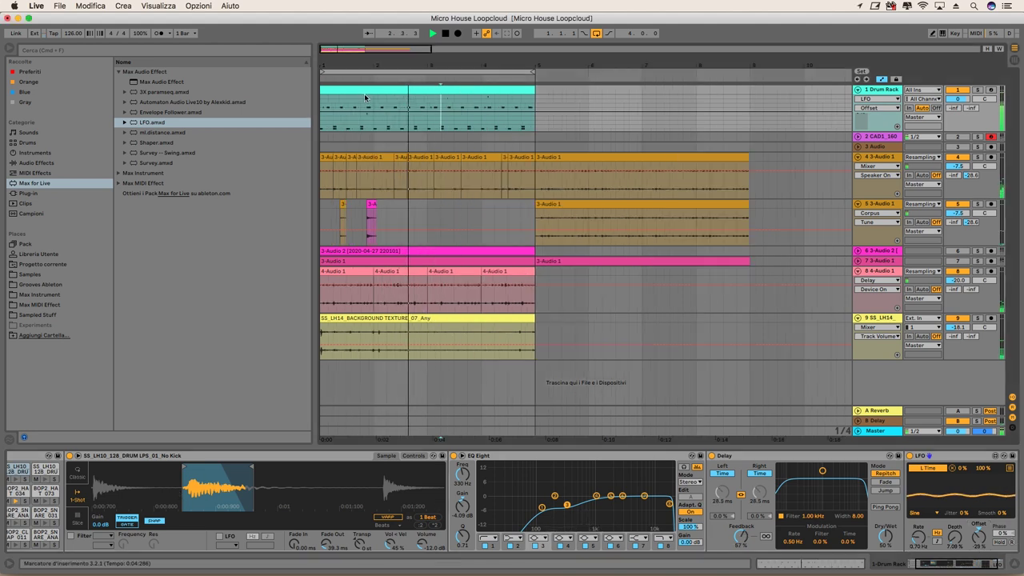
Audition the drum loop sounds, add BOP2_SNARE_ANALOG_065 notes with velocity 4 at beats 4.2 and 4.4 of the drum clip.
double_click(365, 96)
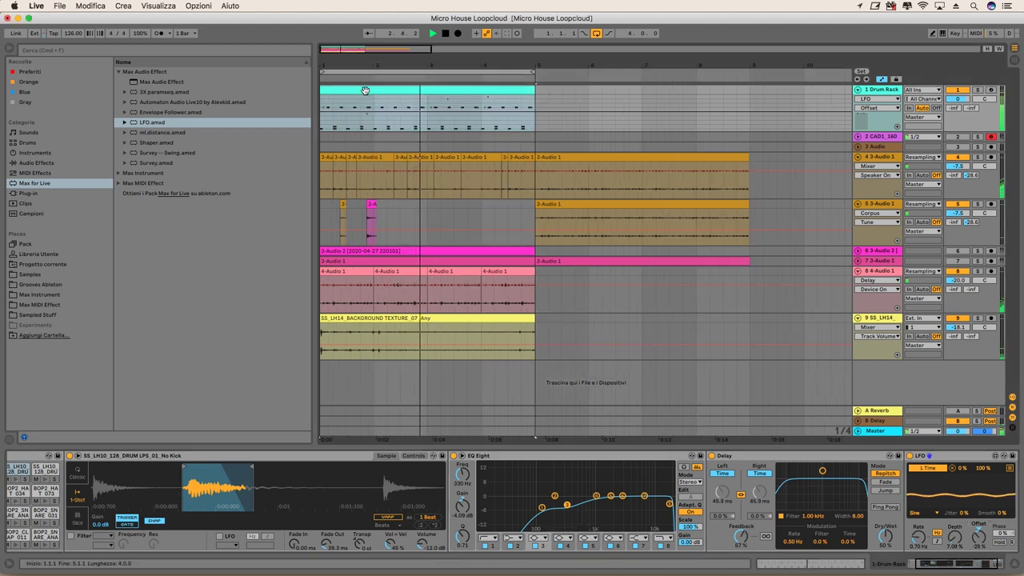
click(204, 381)
click(204, 390)
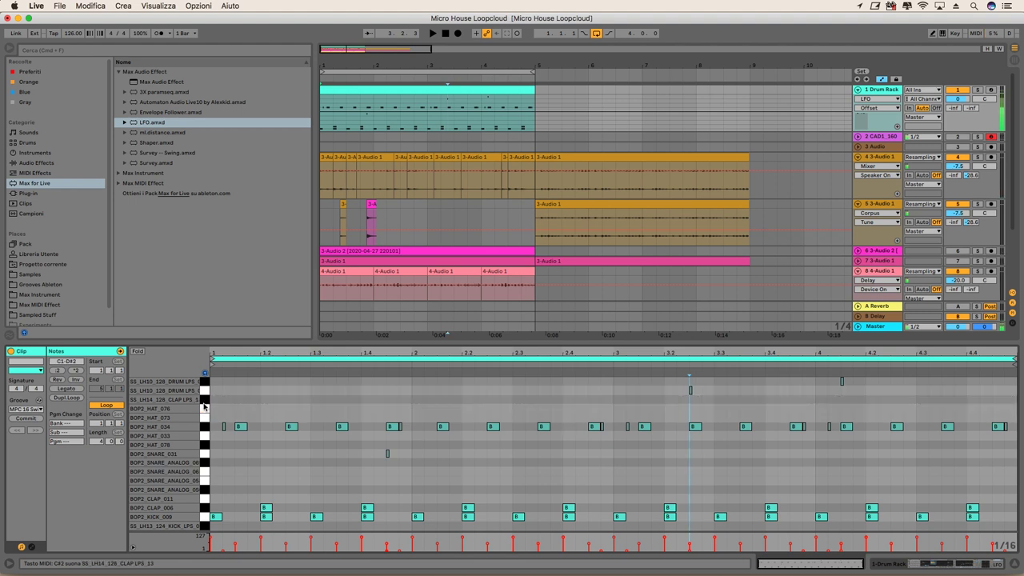
double_click(883, 463)
drag(888, 480, 929, 480)
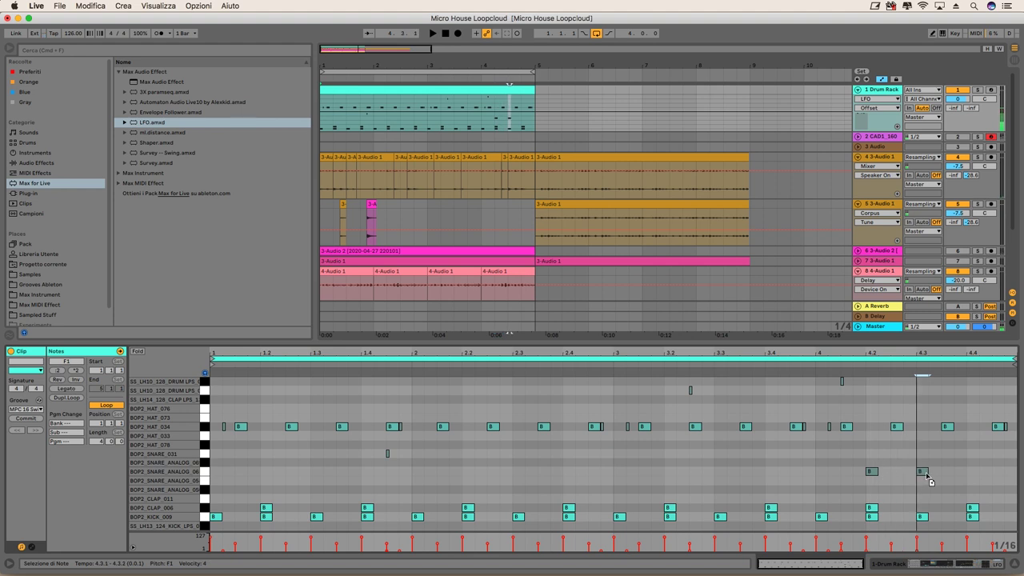
key(space)
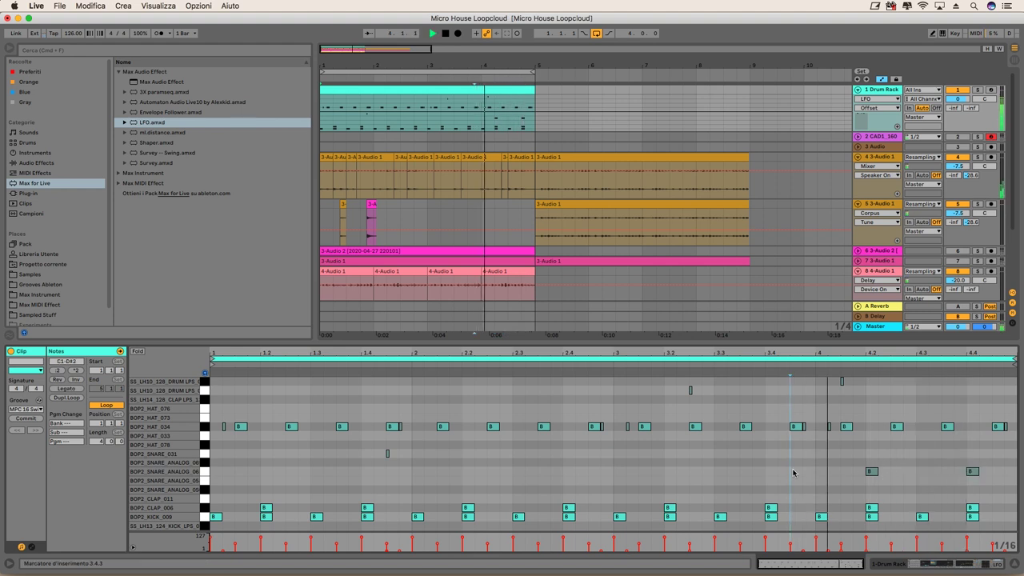
key(space)
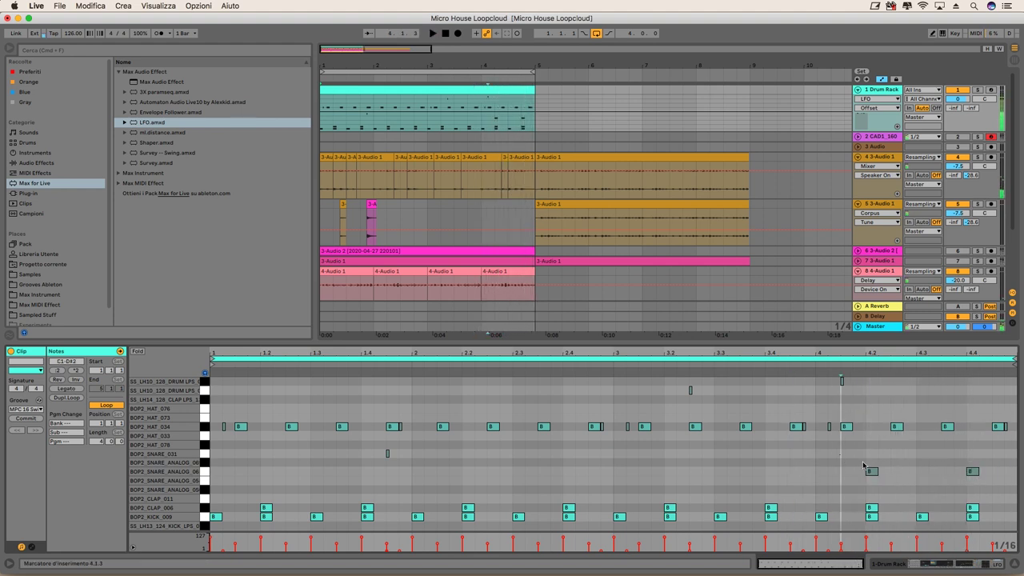
drag(843, 457, 1010, 495)
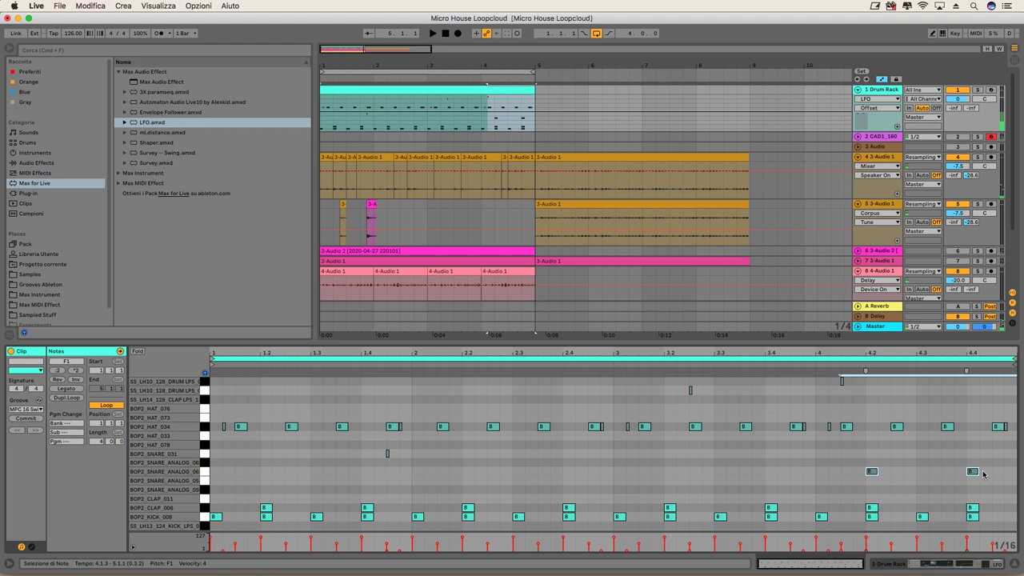
click(827, 484)
key(space)
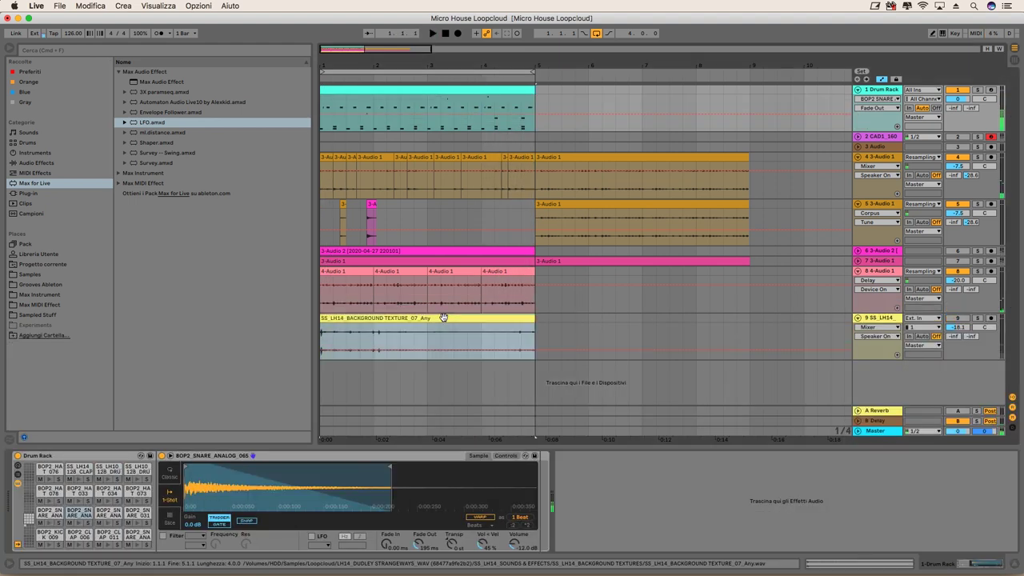
Compare the loop with and without the SS_LH14_BACKGROUND TEXTURE_07 track, leaving the track active.
click(656, 384)
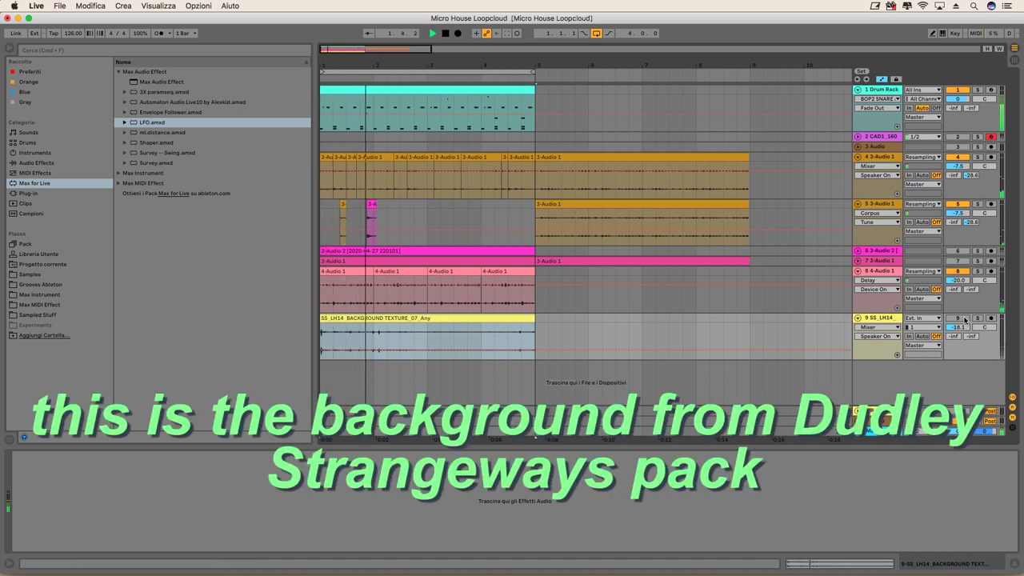
click(965, 319)
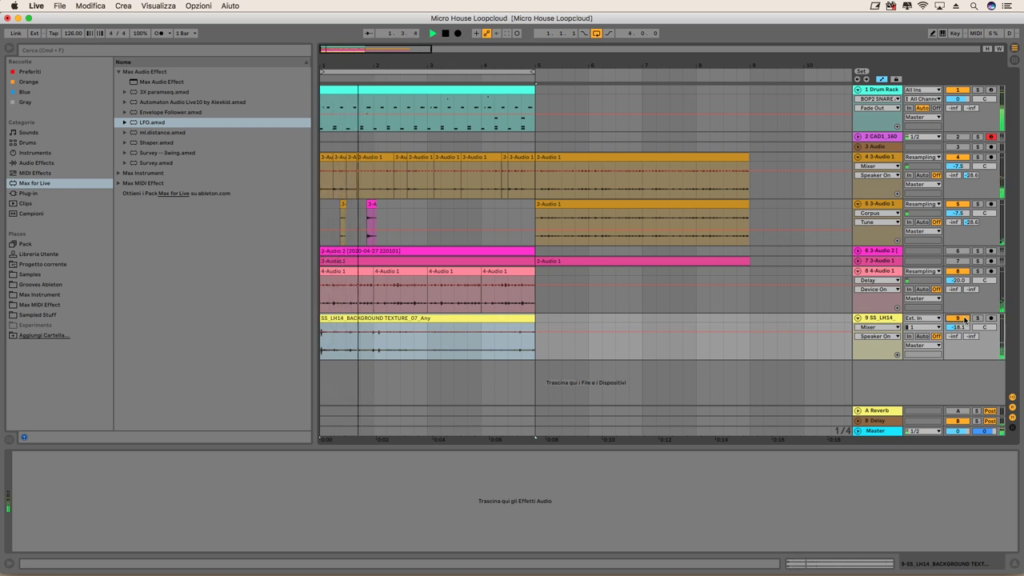
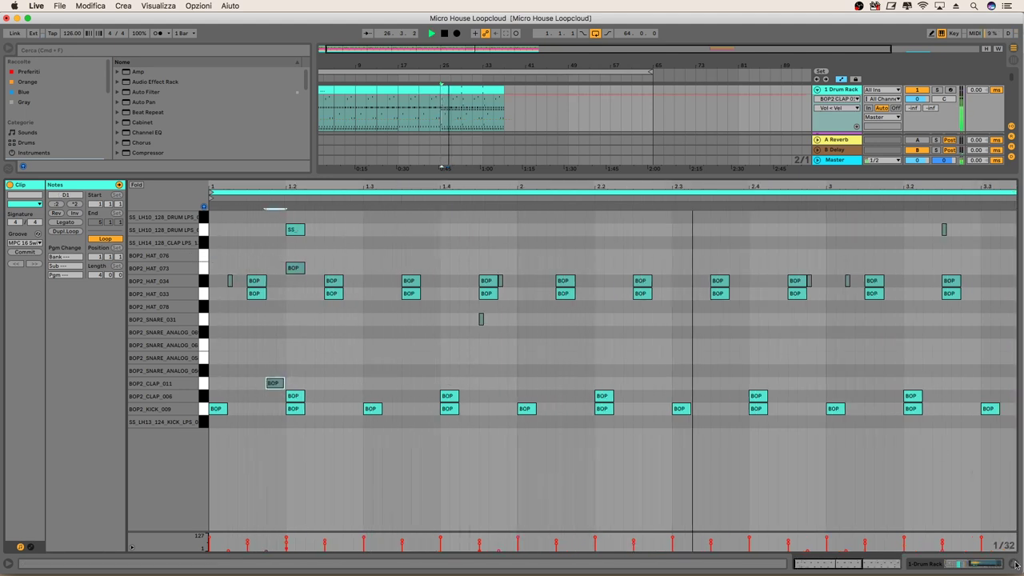
Review the Drum Rack's 12-bar clip at bar 25 in the arrangement and the note editor.
key(super+alt+l)
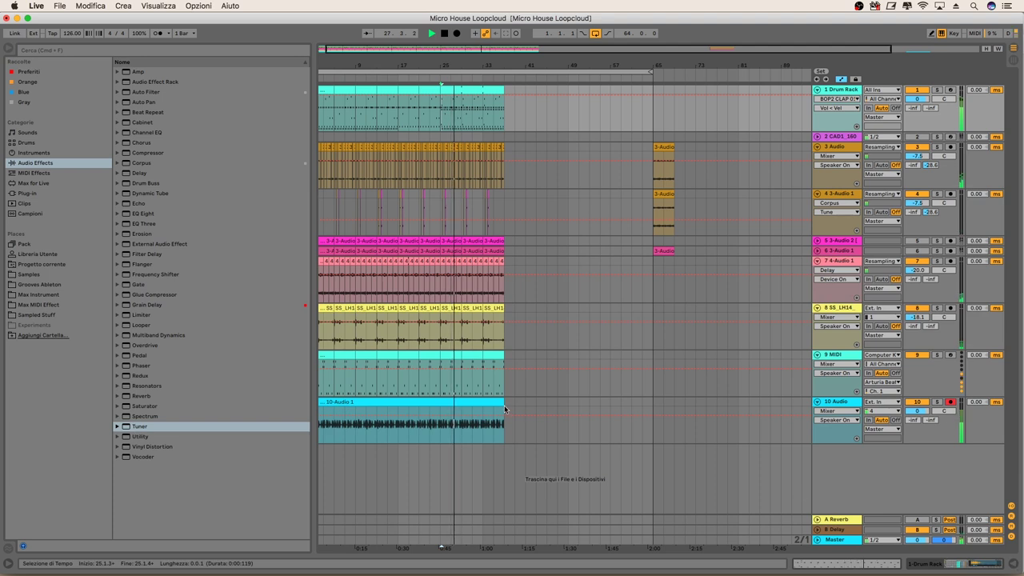
click(473, 89)
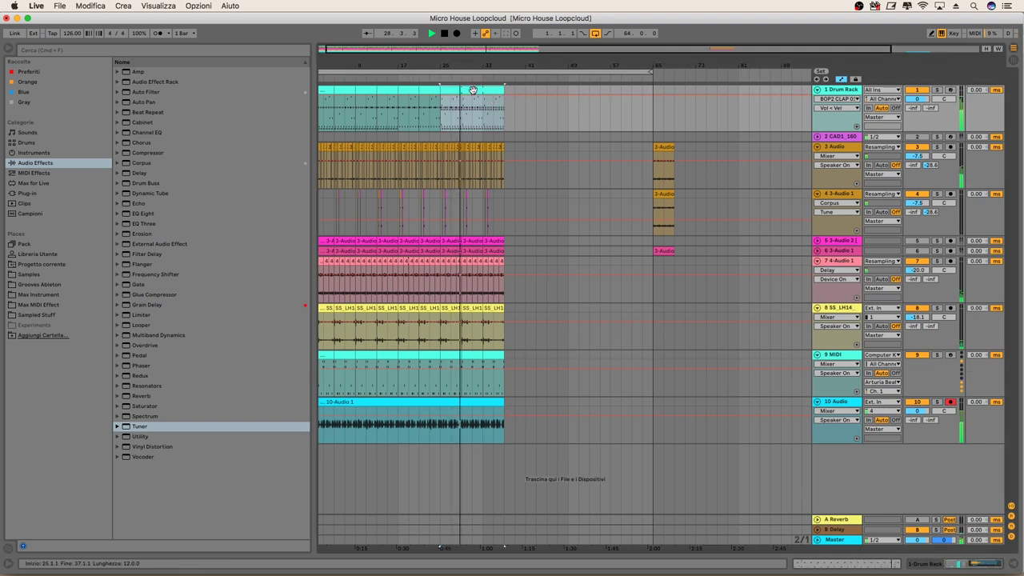
drag(473, 63, 472, 53)
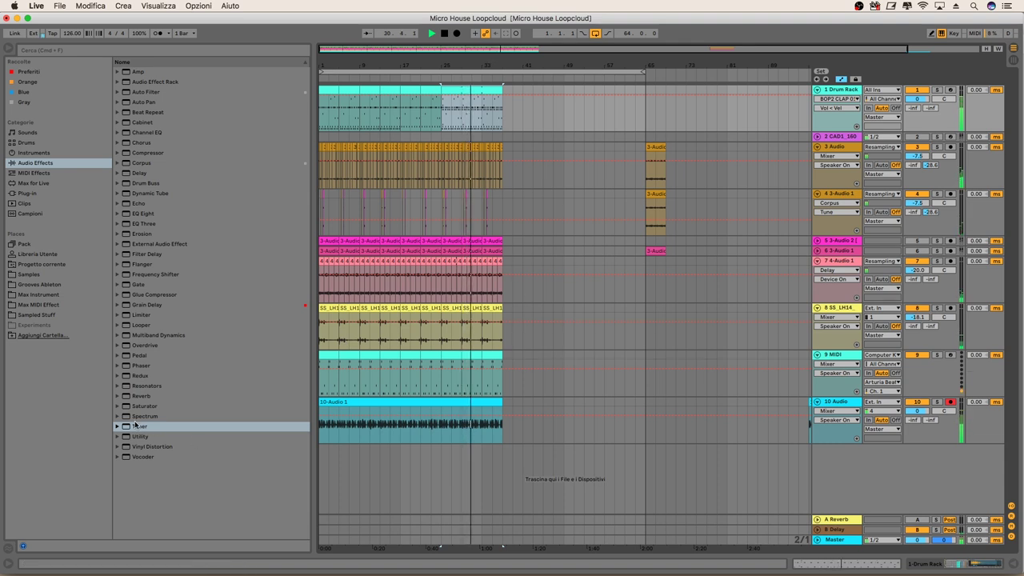
double_click(457, 91)
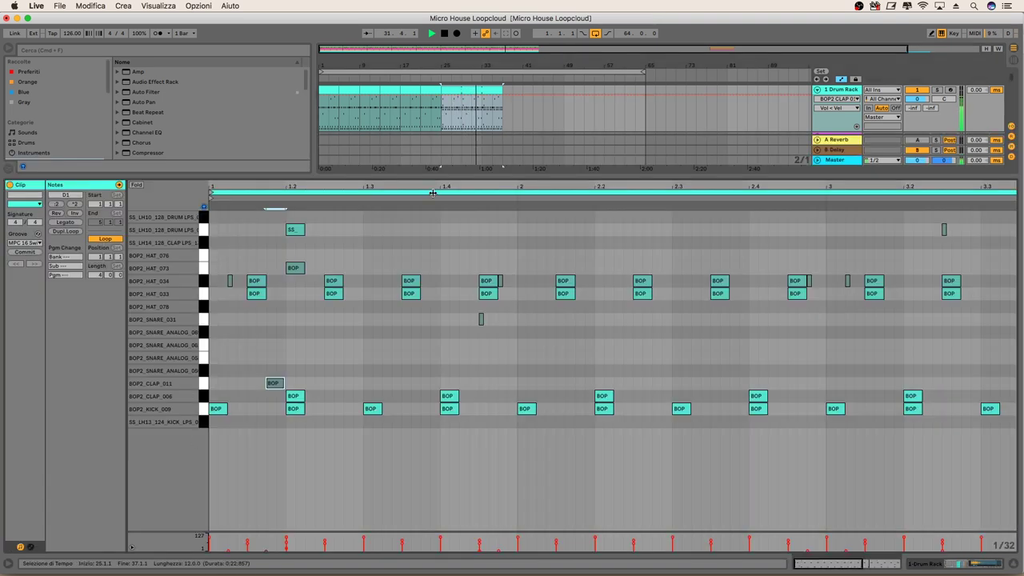
click(1012, 562)
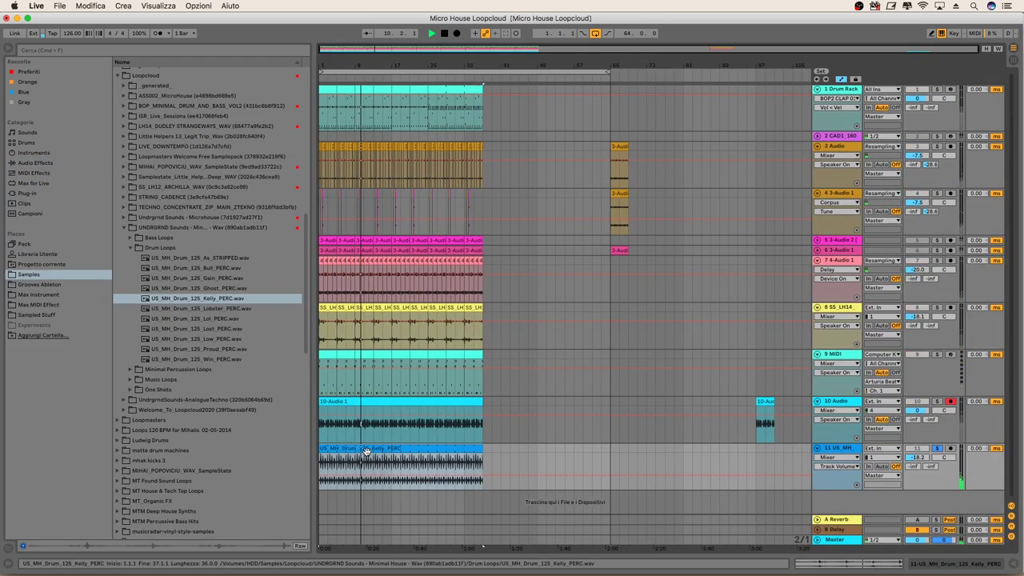
Inspect the US_MH_Drum_125_Kelly_PERC clip and split it at 1.2.2 and 1.3.2 to isolate a one-beat section.
double_click(365, 450)
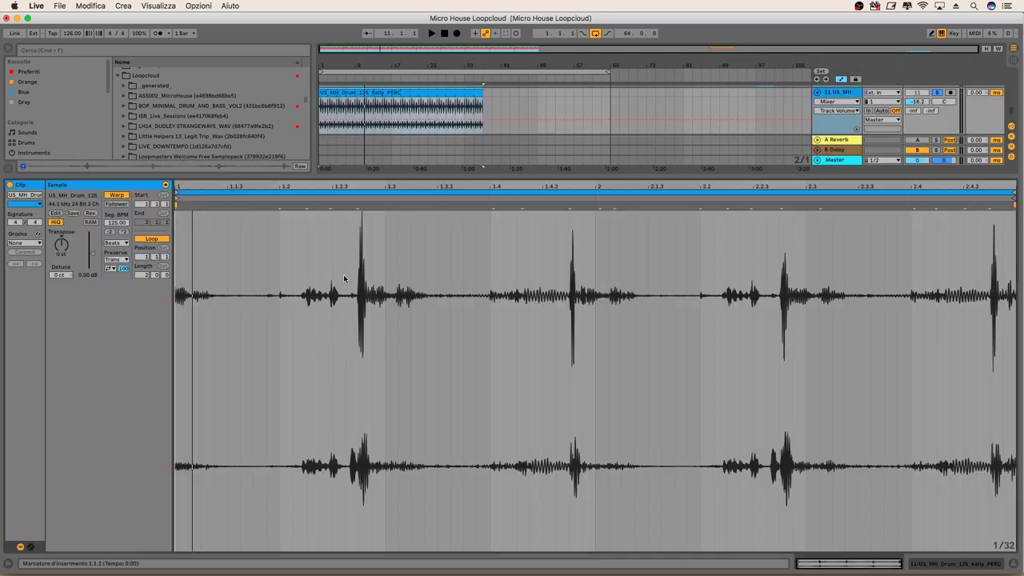
click(1011, 565)
key(space)
drag(328, 59, 577, 171)
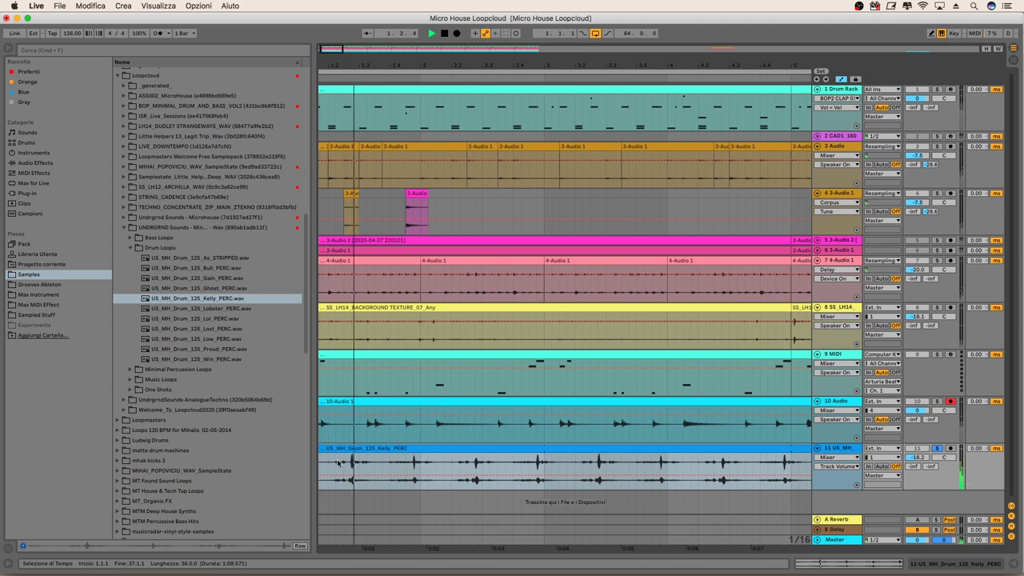
drag(335, 464, 366, 464)
key(super+e)
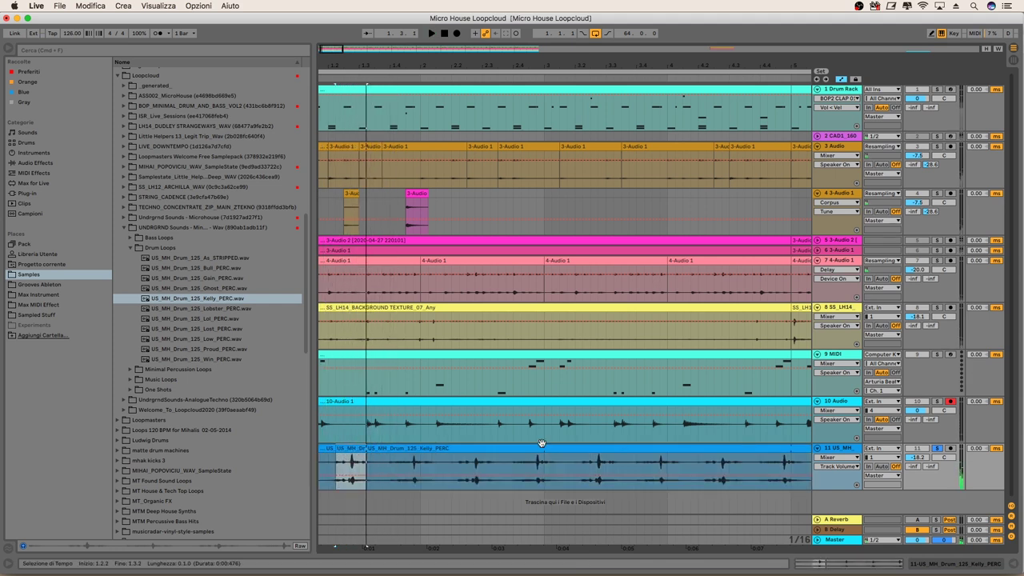
Delete the Kelly_PERC audio before 1.2.2 and after 1.3.2, keeping only the one-beat section.
drag(356, 452, 320, 449)
key(space)
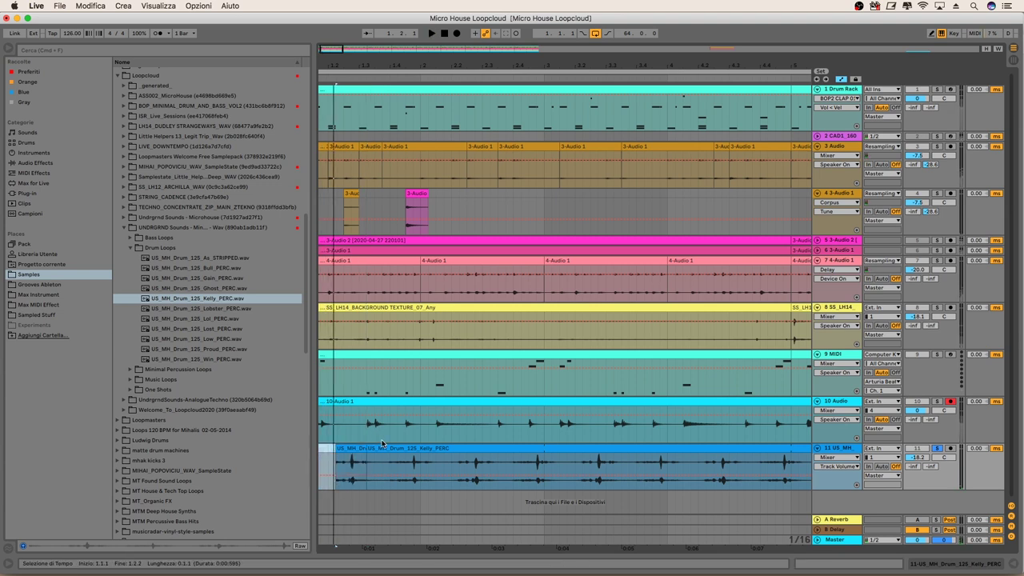
click(388, 448)
key(Delete)
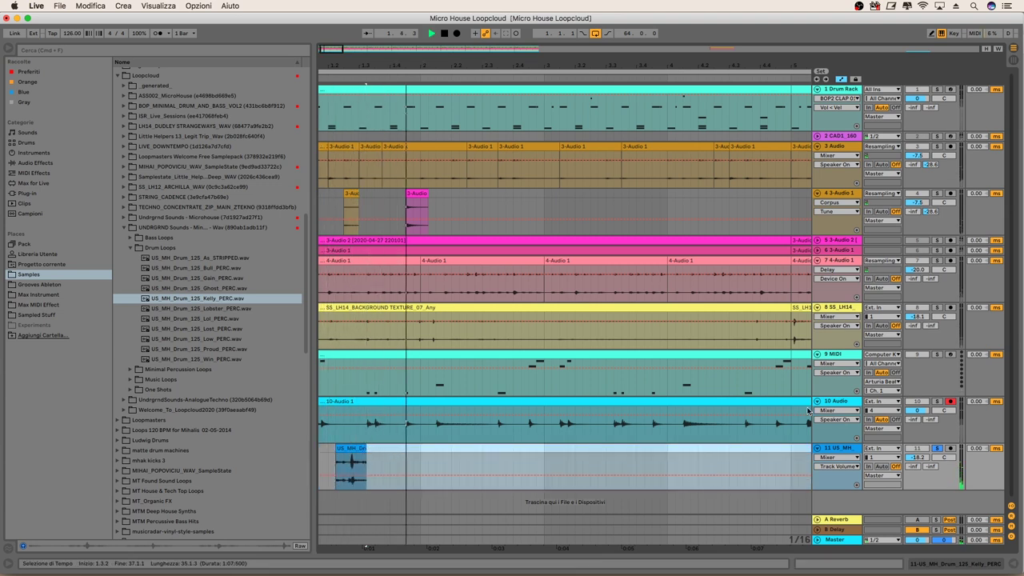
Unsolo the Kelly_PERC track and listen to its one-beat hit with the full mix.
click(936, 448)
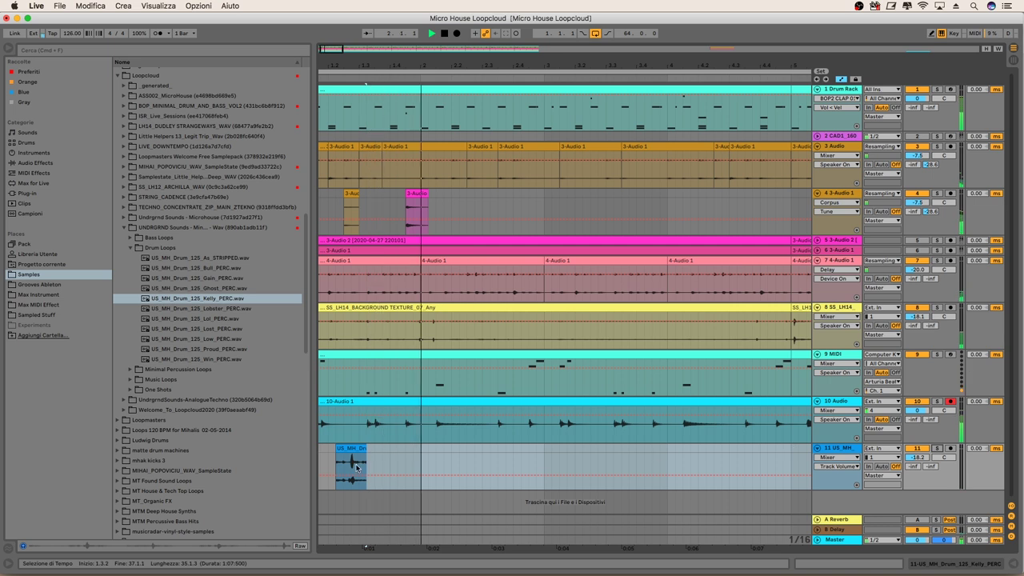
click(328, 455)
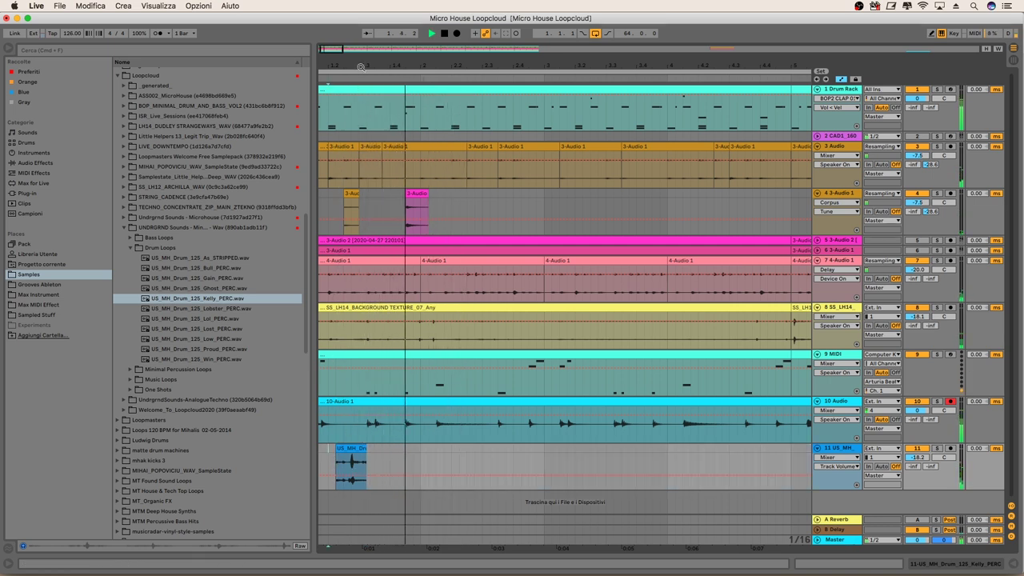
scroll(326, 455, left, 2)
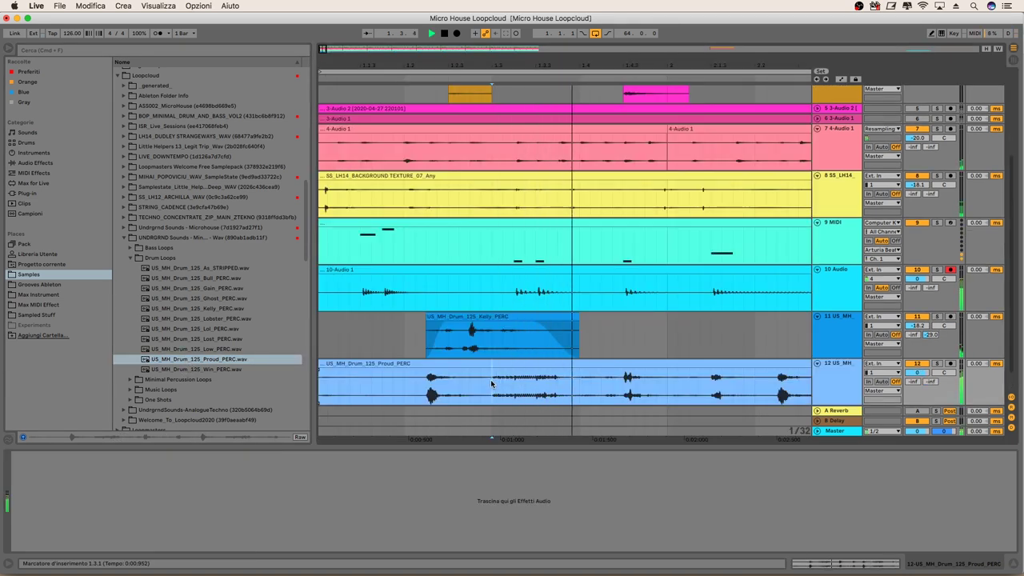
Isolate a short section of the Proud_PERC clip and add Grain Delay to its track, unsoloing it to hear the full mix.
drag(492, 377, 581, 376)
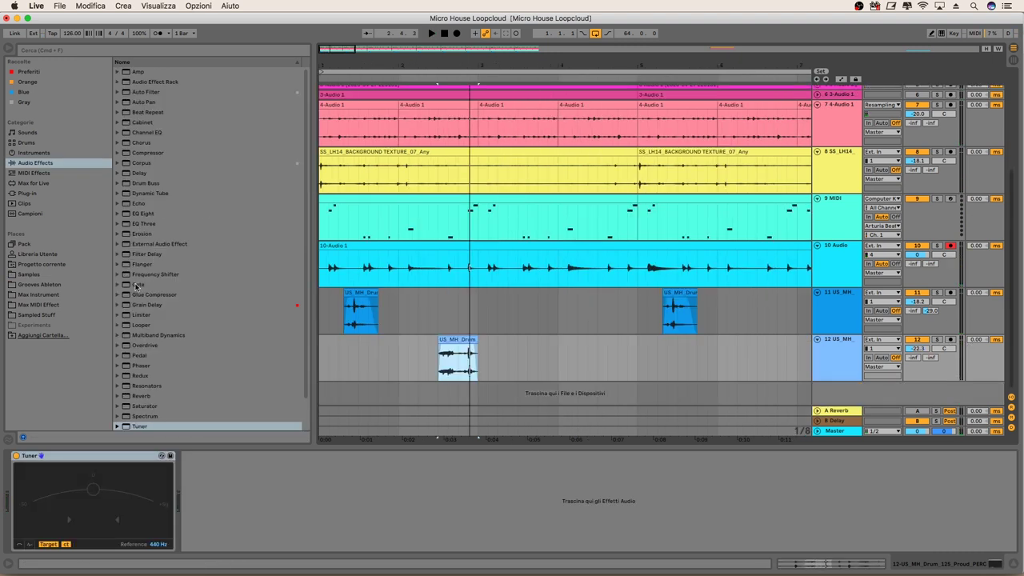
drag(138, 294, 584, 399)
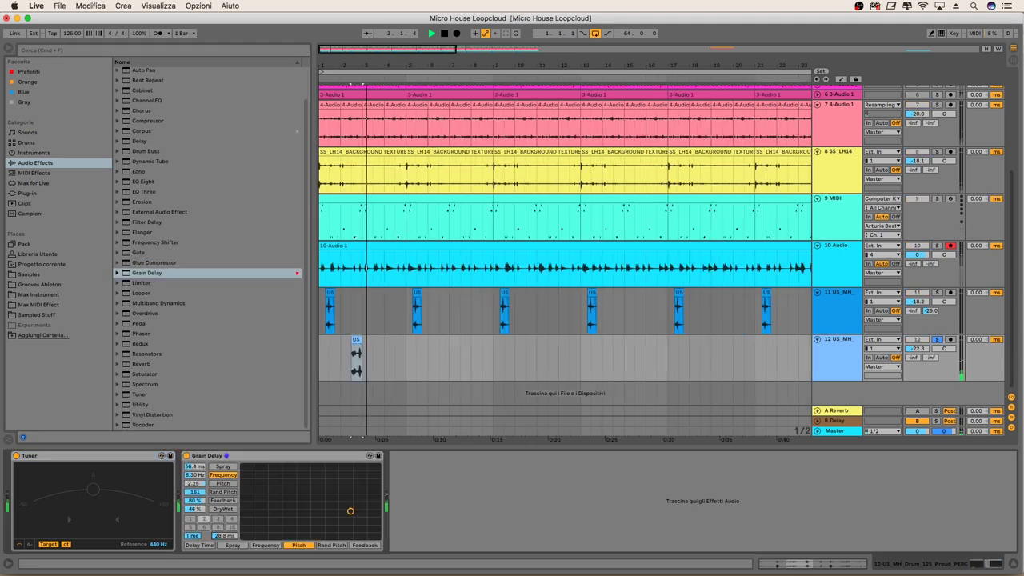
click(935, 340)
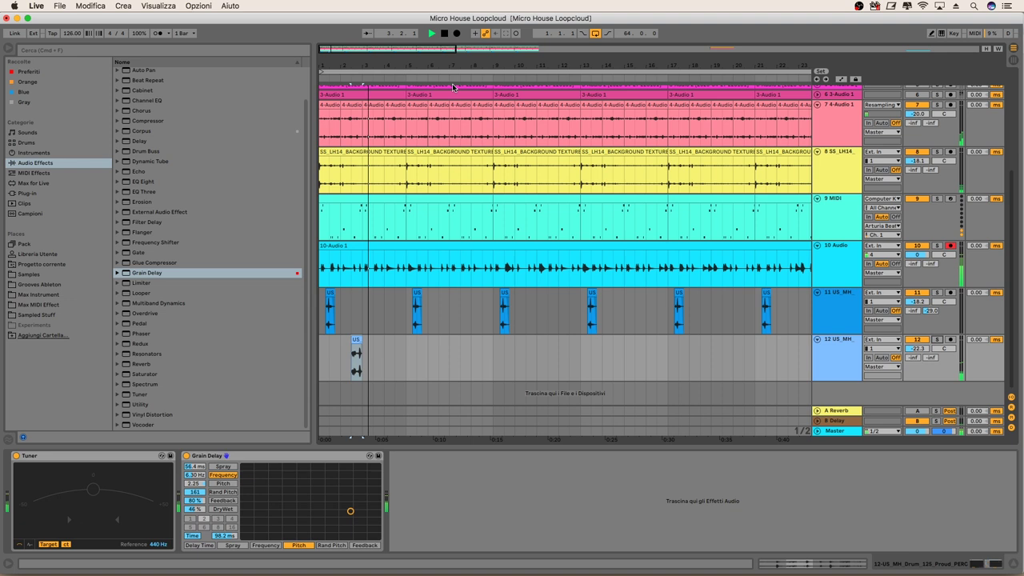
Duplicate bars 1 to 17 of the Proud_PERC track so its hit repeats in the following 16 bars.
key(minus)
key(minus)
key(minus)
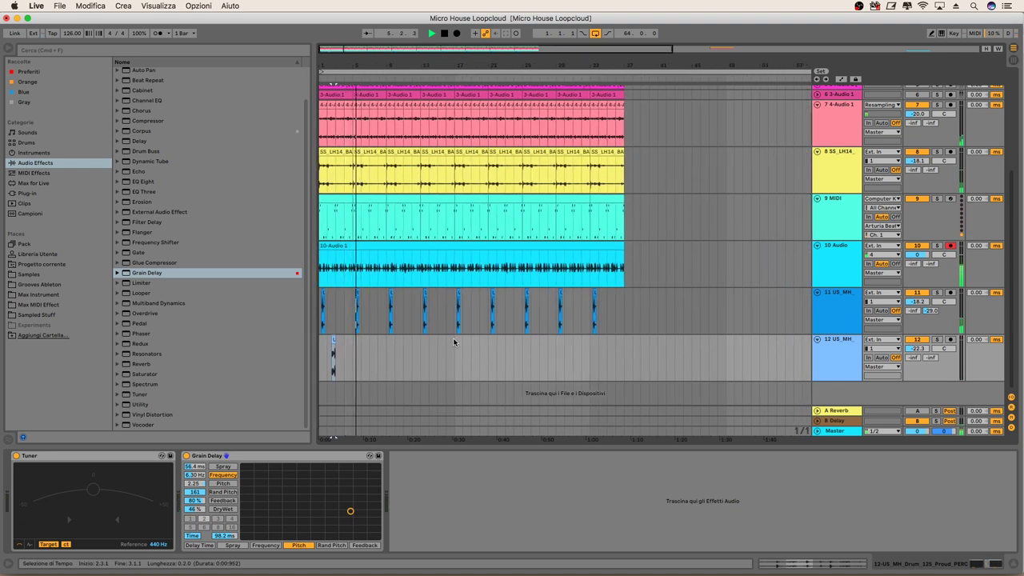
drag(453, 345, 283, 344)
key(super+d)
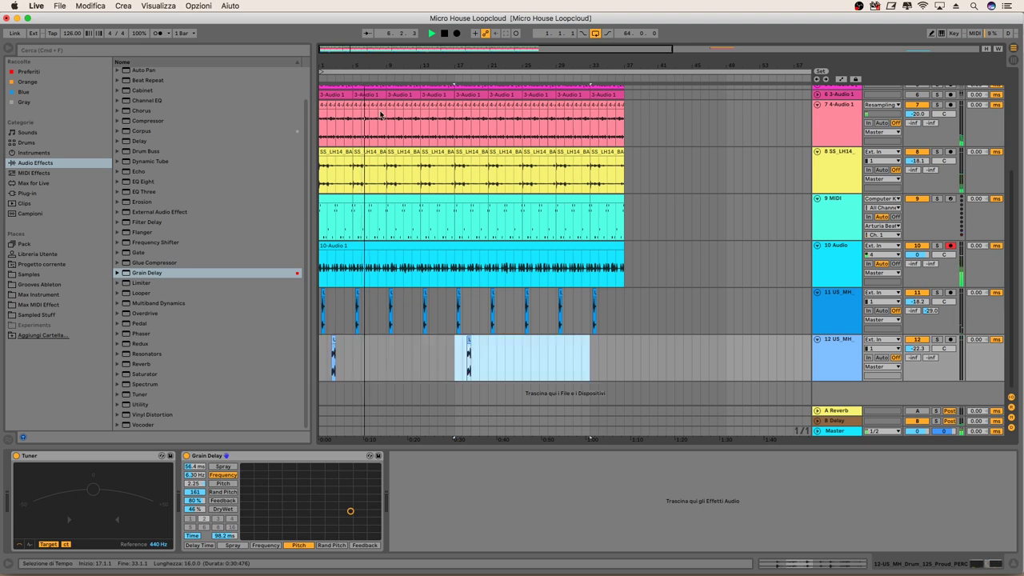
scroll(408, 120, up, 5)
scroll(408, 120, down, 5)
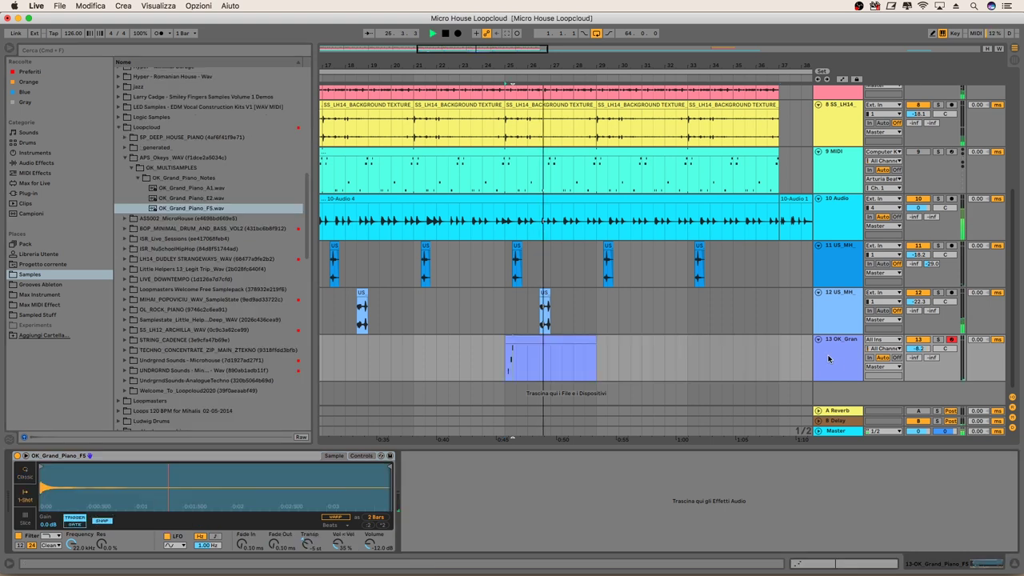
Shorten the OK_Grand_Piano_F5 sample in Simpler to its opening attack and set its Fade Out to 405 ms.
drag(46, 503, 102, 503)
key(space)
key(space)
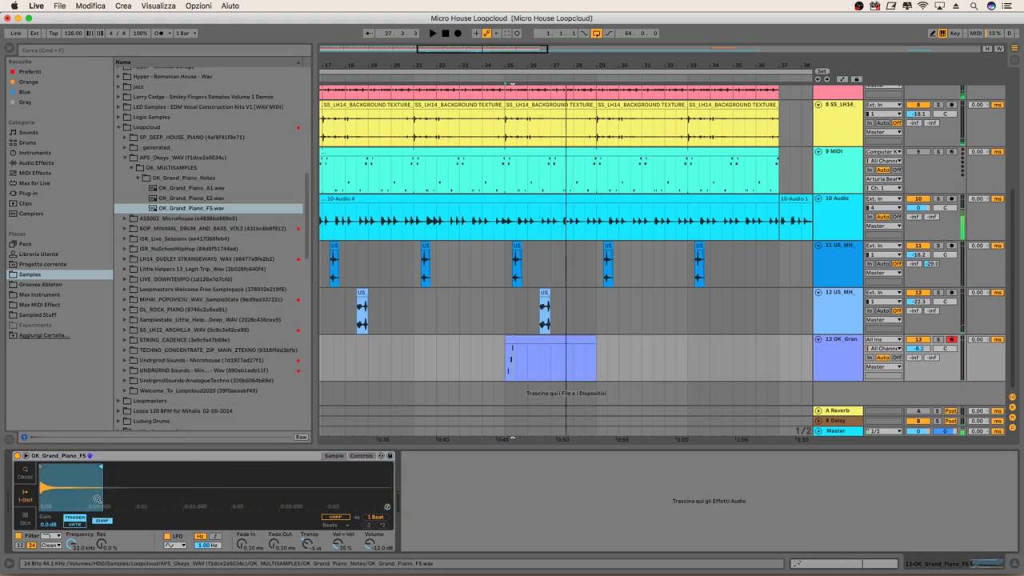
drag(273, 543, 274, 520)
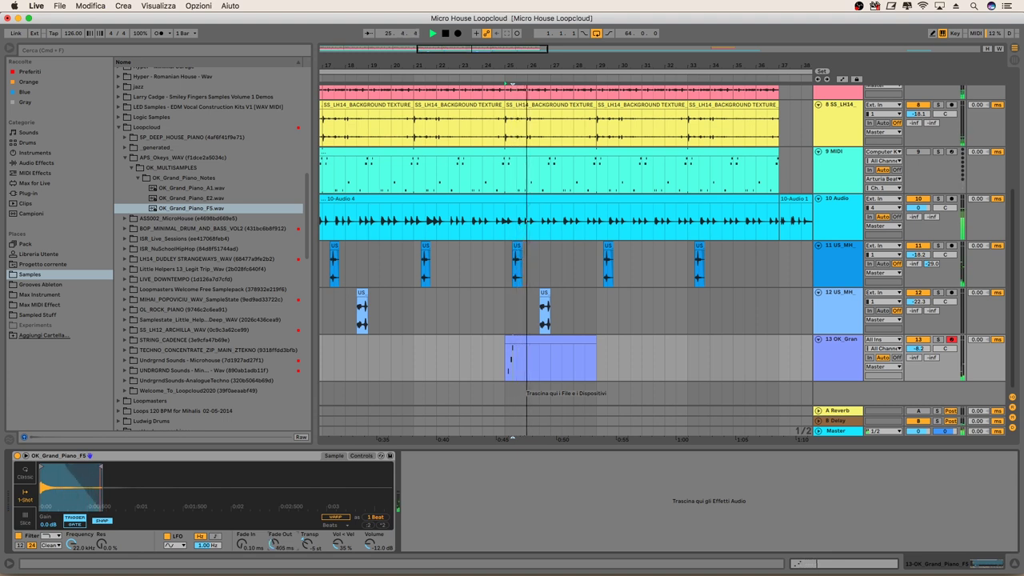
drag(102, 466, 51, 464)
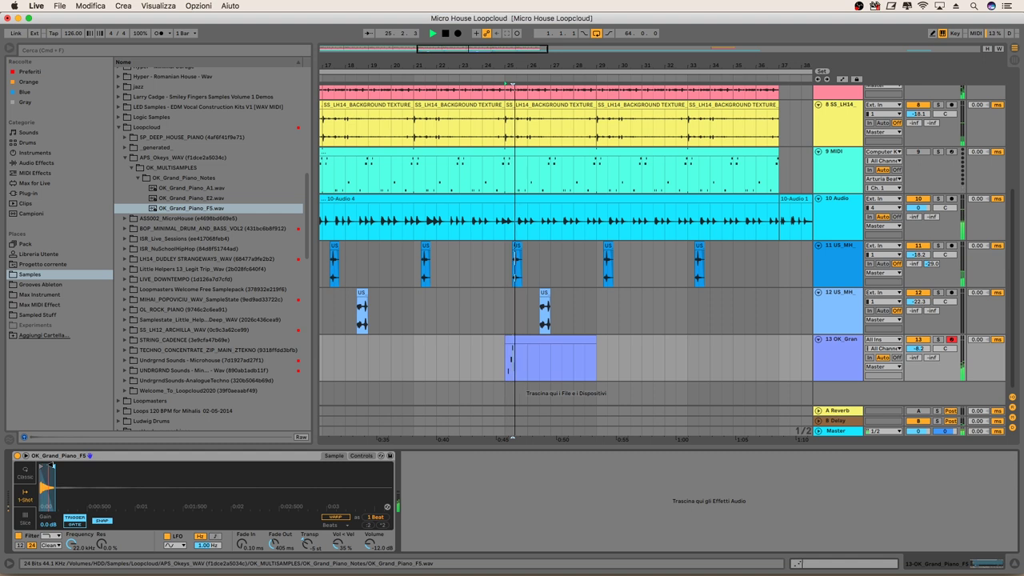
key(space)
In the piano clip at bar 25, raise the first note to E2 and remove the two notes after it.
double_click(524, 336)
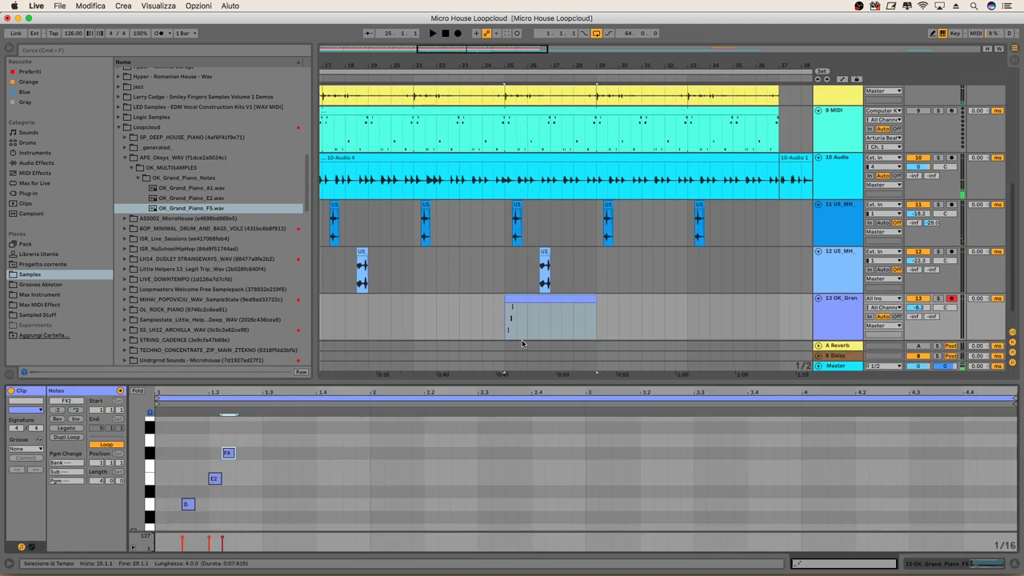
click(212, 470)
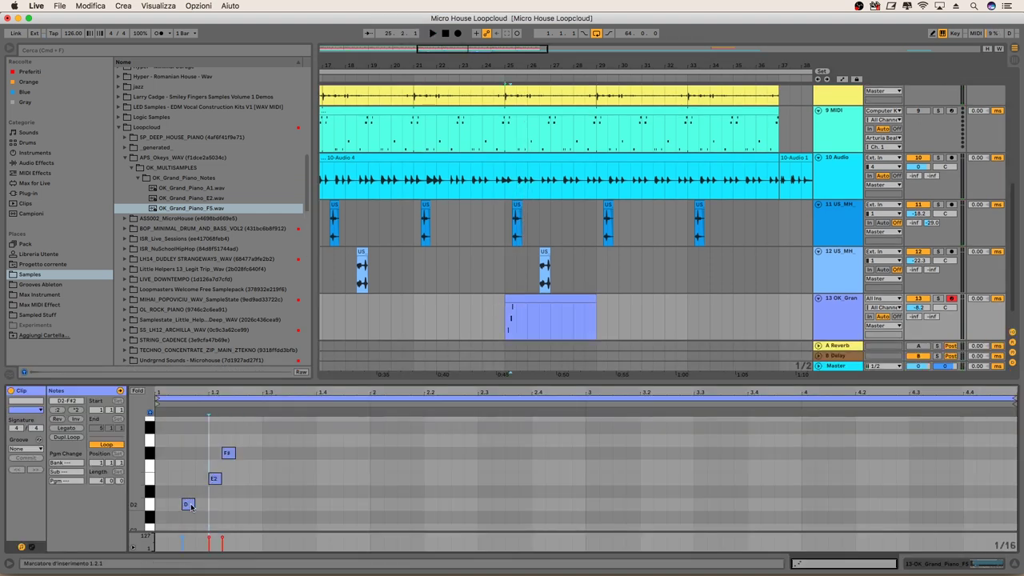
drag(189, 505, 189, 480)
key(space)
drag(214, 440, 244, 503)
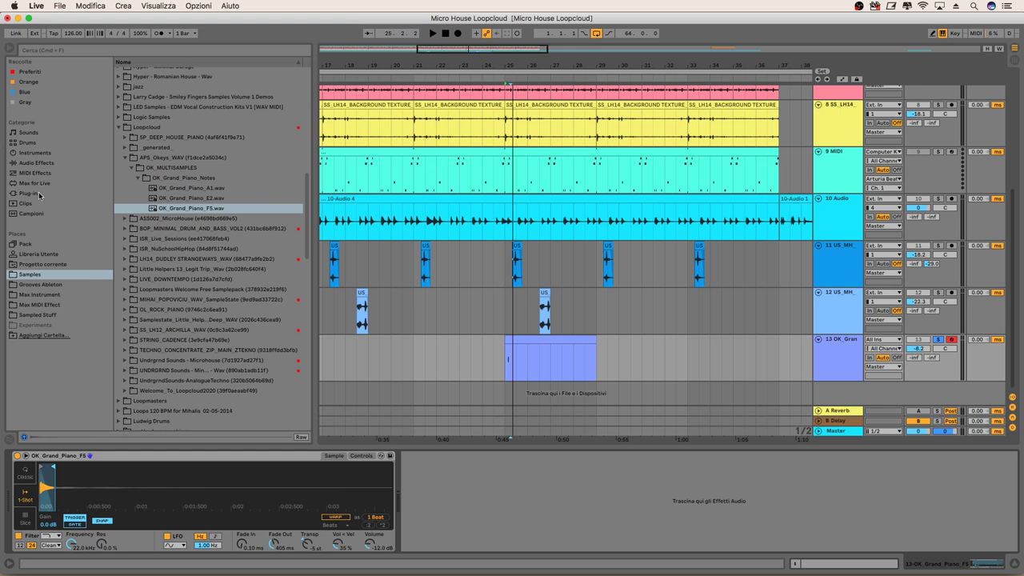
Load the Waves TrueVerb (s) Audio Units plug-in onto the OK_Grand_Piano track.
click(39, 192)
click(118, 72)
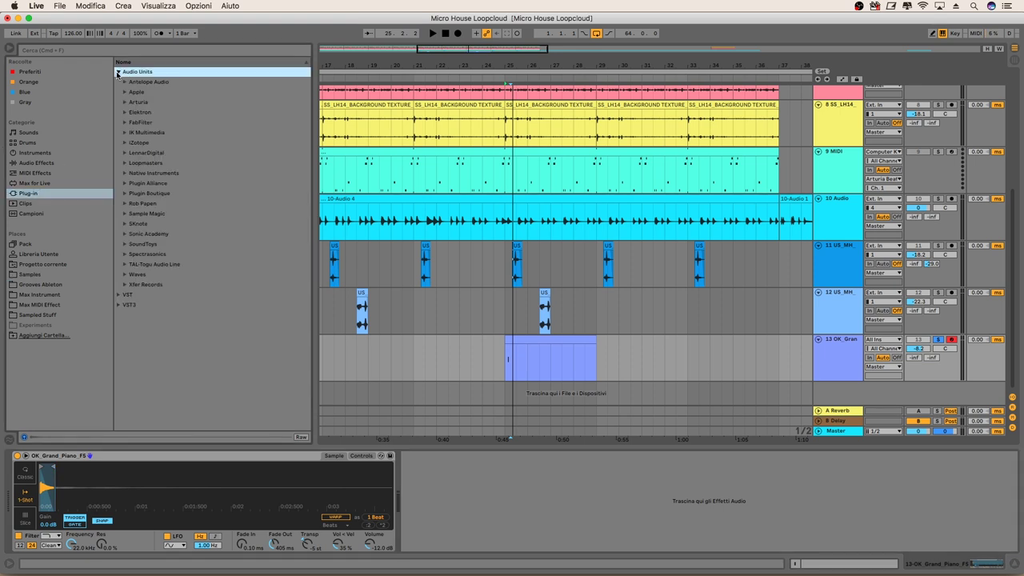
click(123, 275)
scroll(176, 240, down, 10)
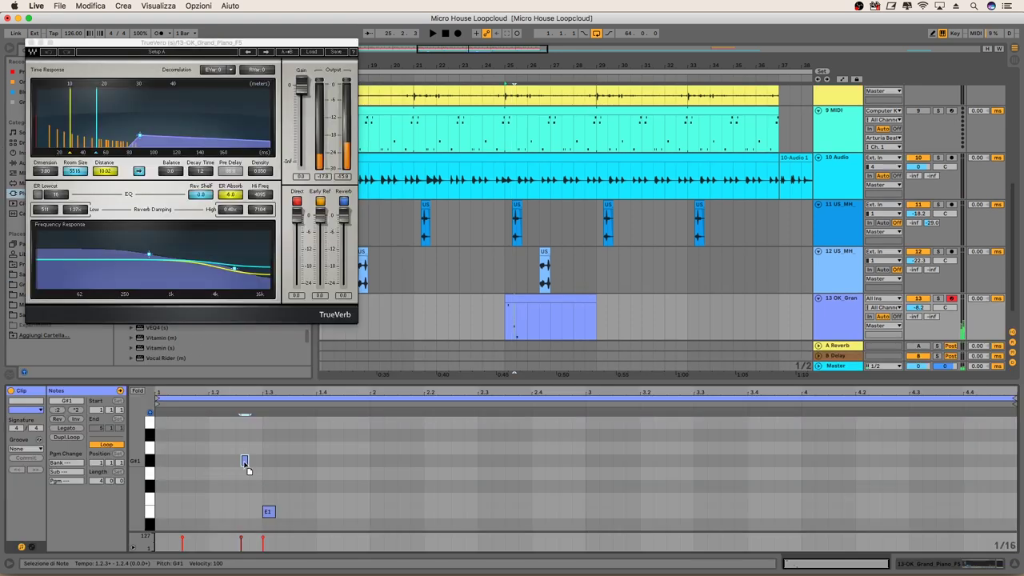
Move the short G1 note in the piano clip to 1.2.4 and listen to the phrase with the mix.
key(space)
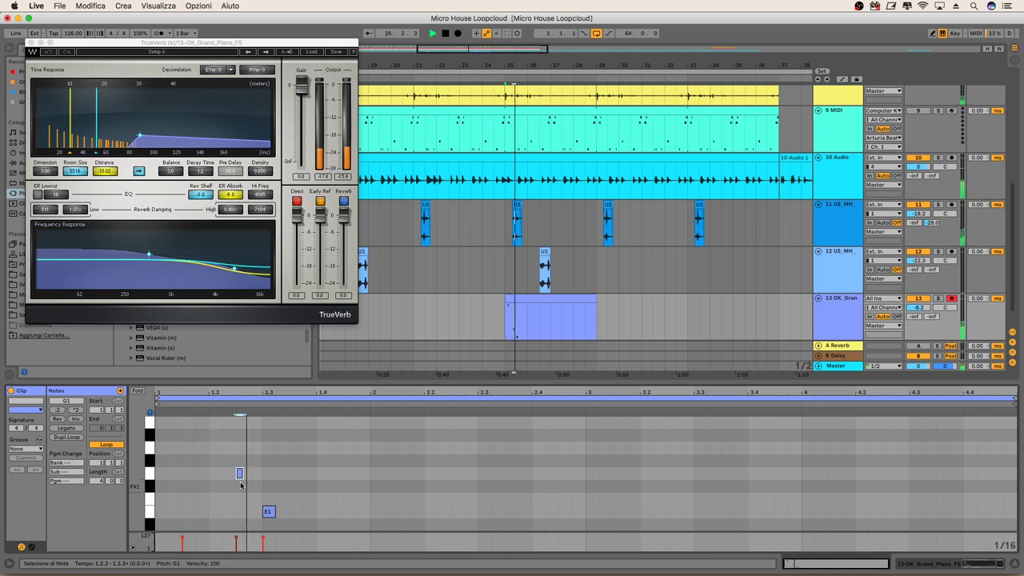
drag(240, 475, 253, 475)
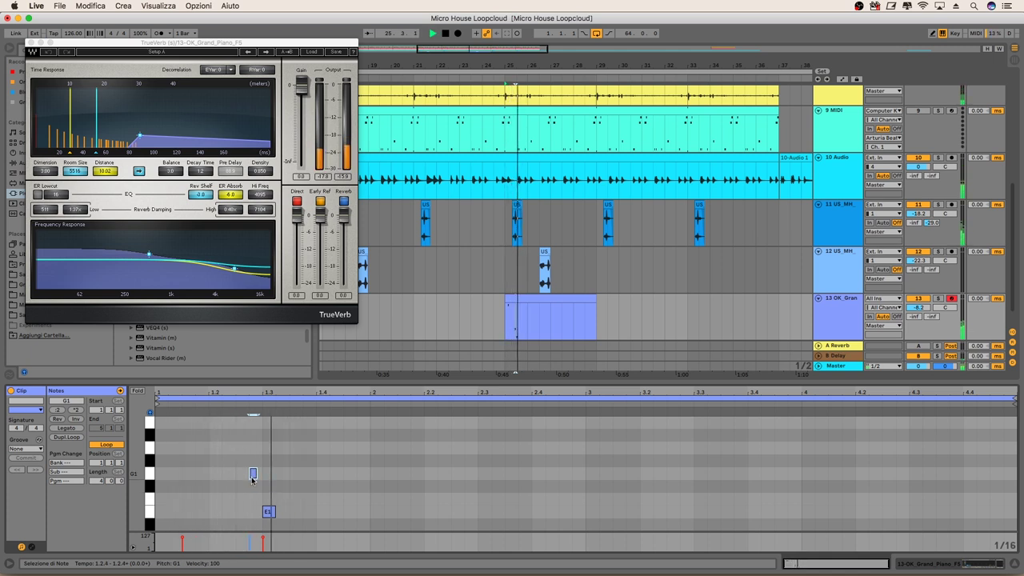
key(space)
key(space)
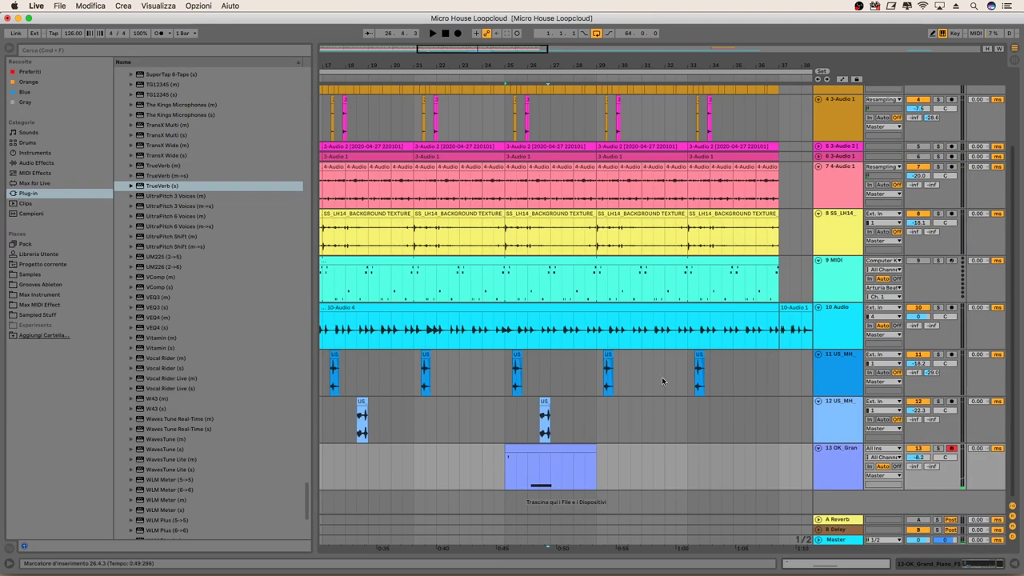
Duplicate the OK_Grand_Piano track with its clip and replace the copy's sample with OK_Grand_Piano_E2 from the Samples folder.
click(835, 450)
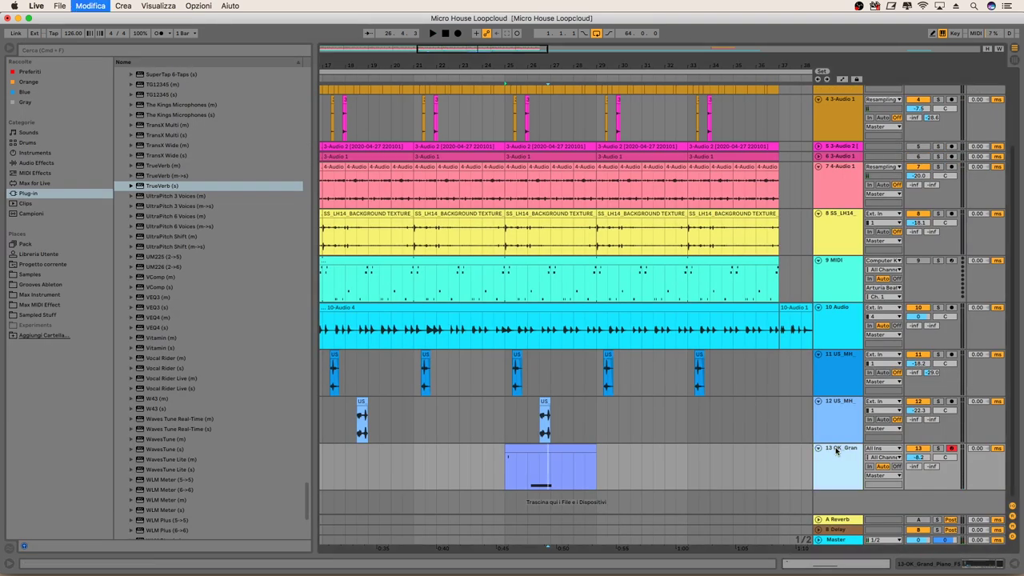
key(super+d)
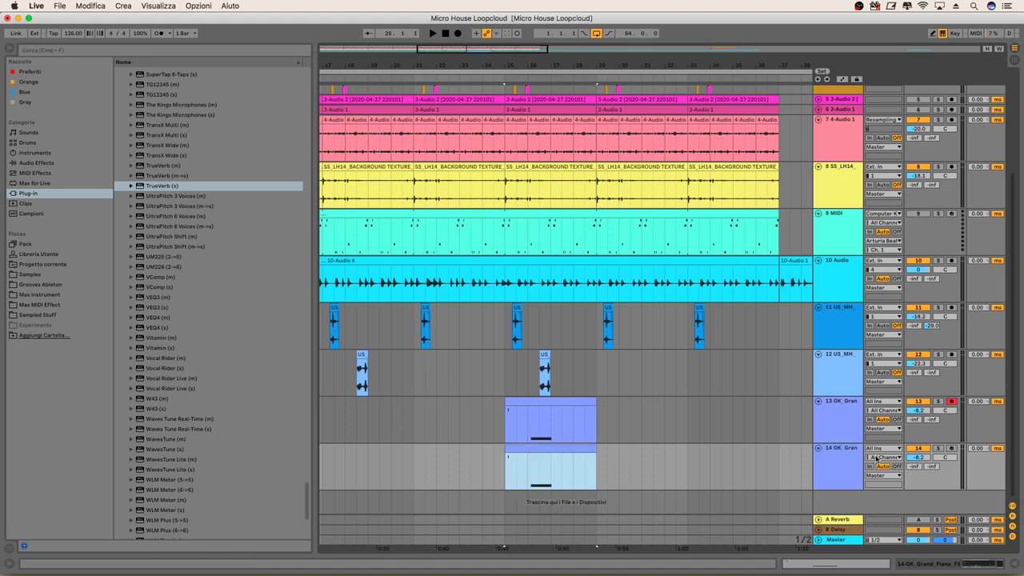
double_click(200, 189)
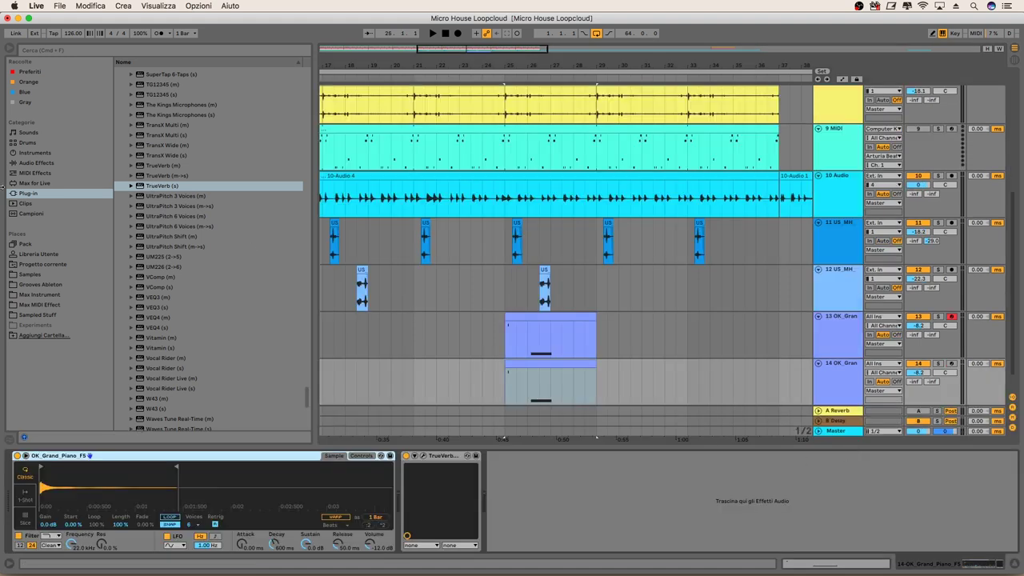
click(49, 274)
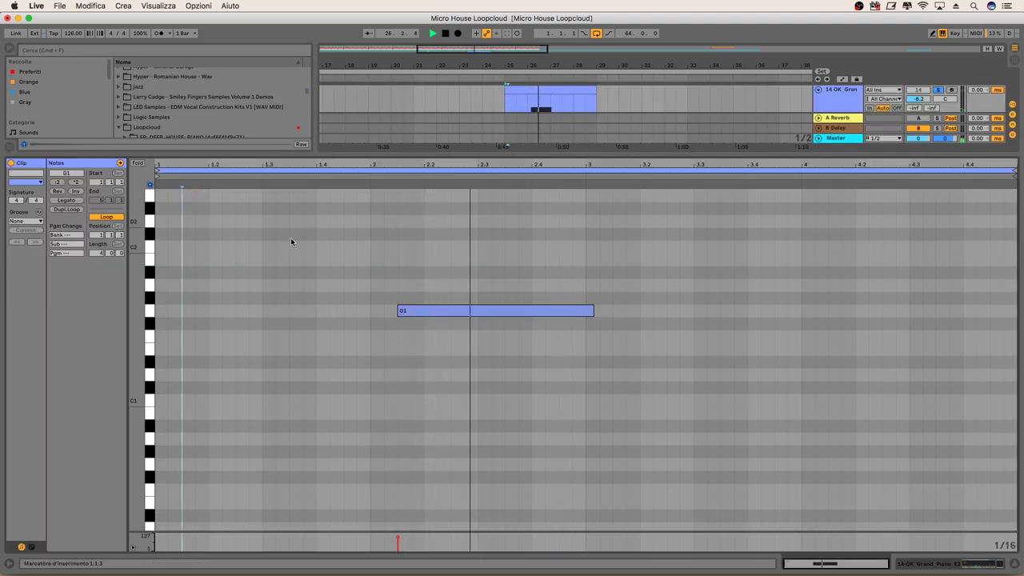
Set the note in the duplicated piano track's clip to F2 and shift it four sixteenths later, checking its timing in playback.
click(434, 285)
drag(433, 282, 436, 198)
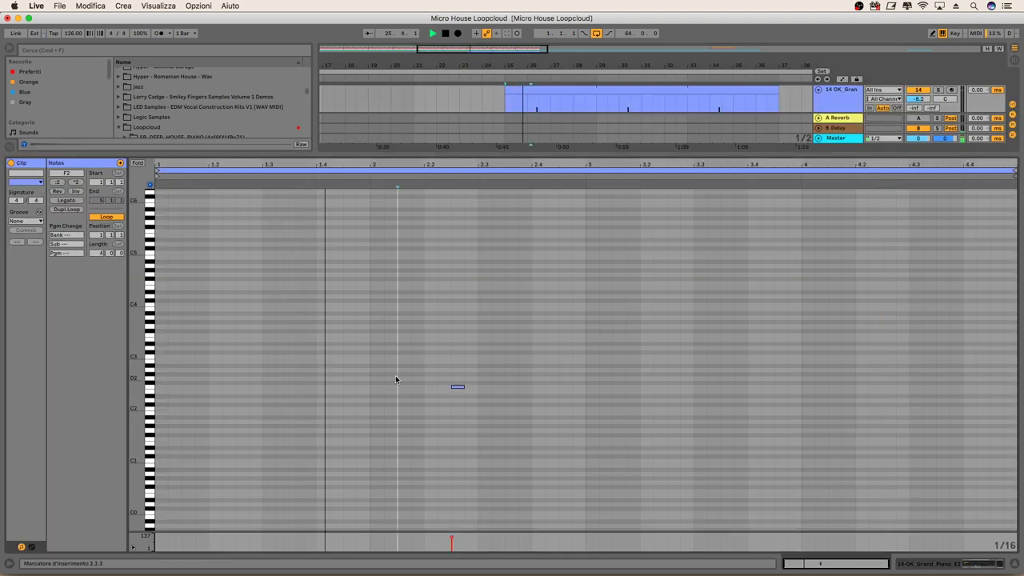
drag(395, 379, 464, 394)
key(Right)
key(Right)
key(Right)
key(space)
key(Right)
key(space)
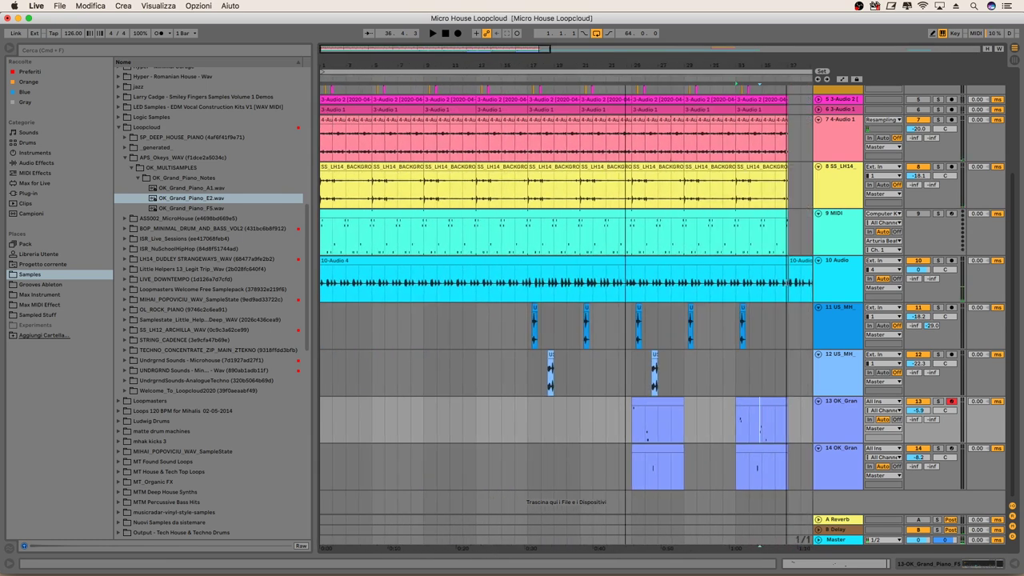
Play the whole arrangement from bar 1 and review how the drum, texture, percussion and piano tracks enter up to bar 37.
drag(478, 68, 478, 40)
click(324, 231)
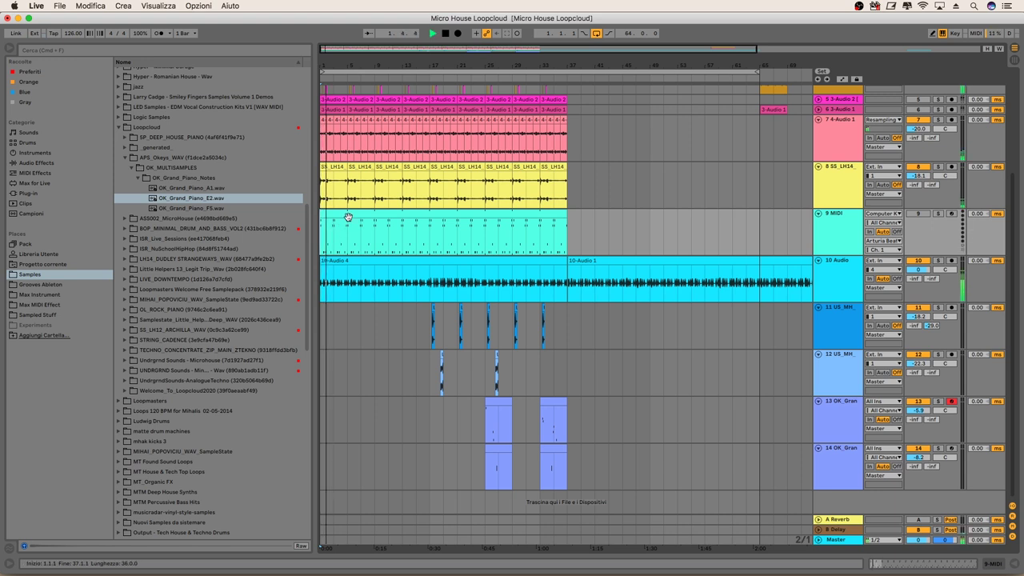
scroll(416, 208, up, 5)
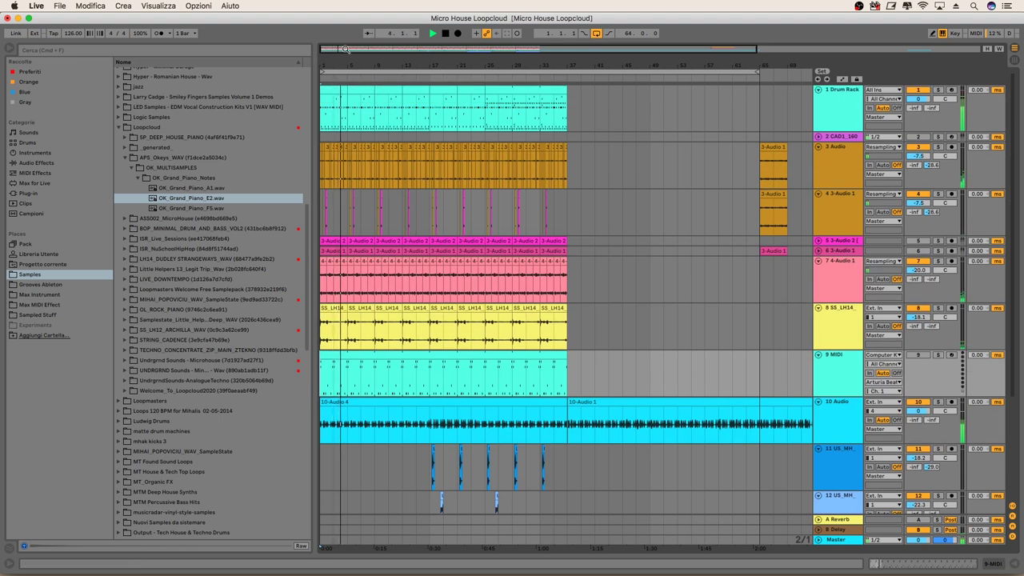
drag(339, 60, 426, 100)
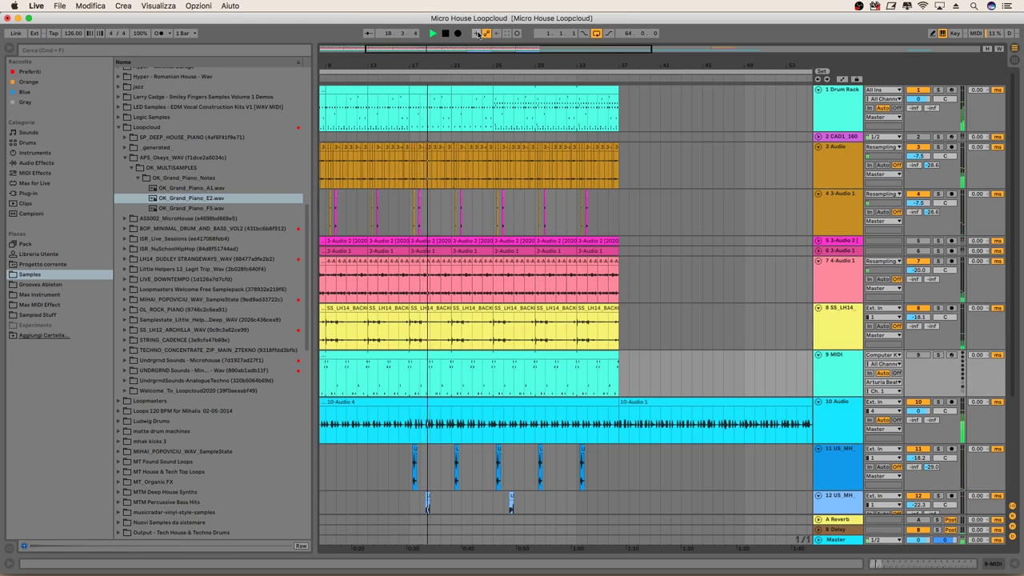
drag(453, 62, 487, 104)
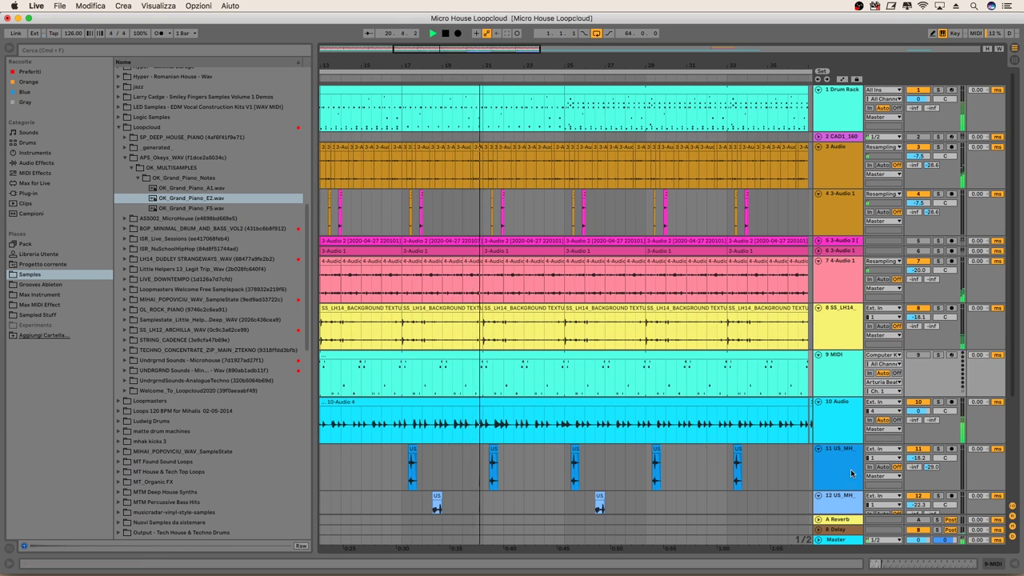
scroll(756, 398, down, 3)
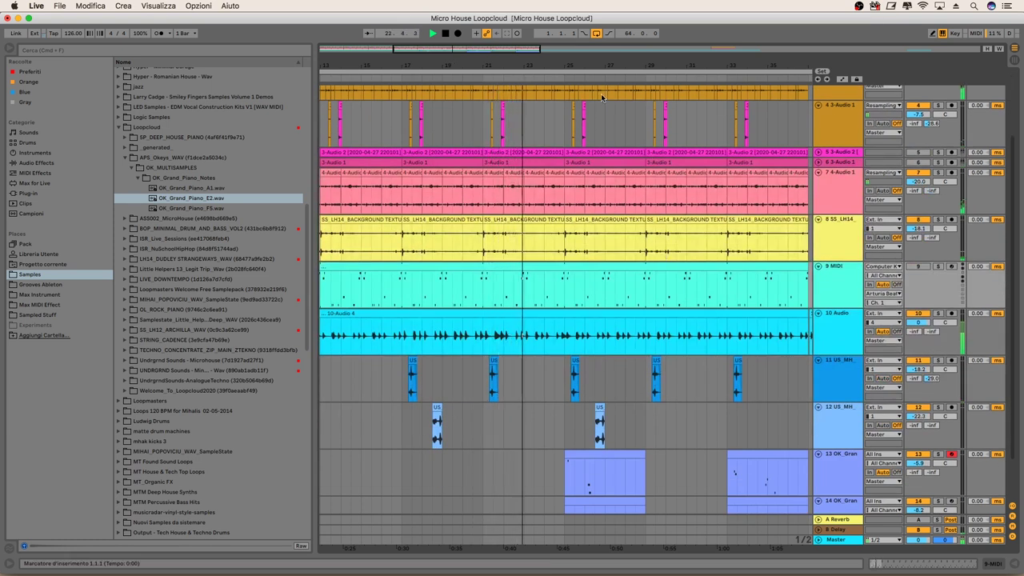
drag(617, 58, 625, 76)
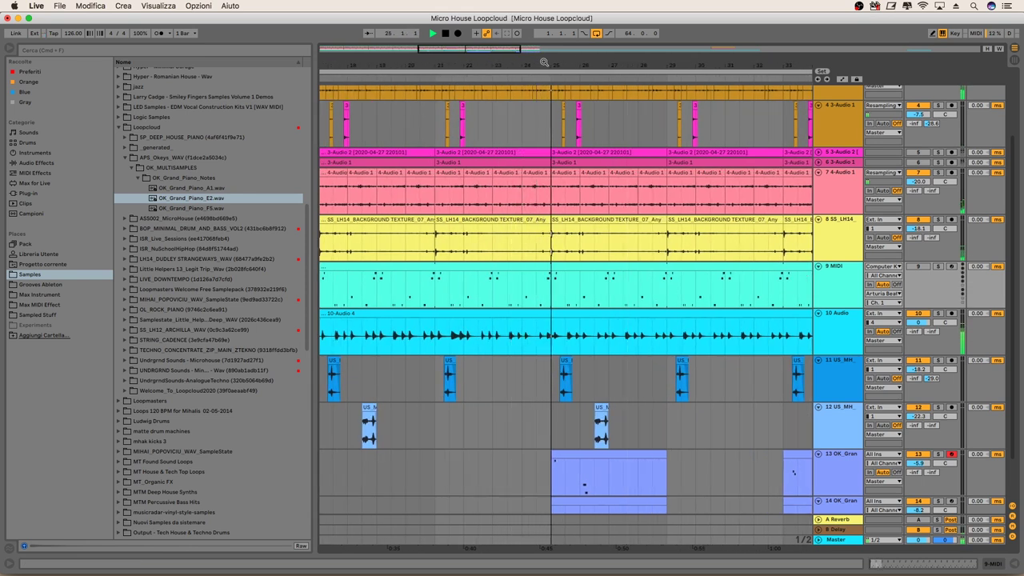
scroll(571, 182, up, 3)
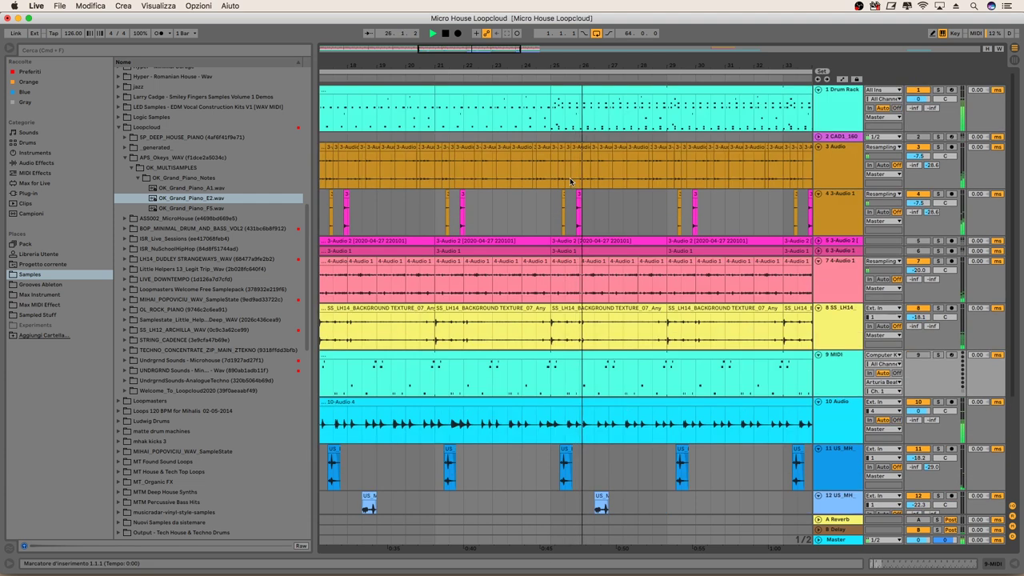
drag(528, 62, 540, 69)
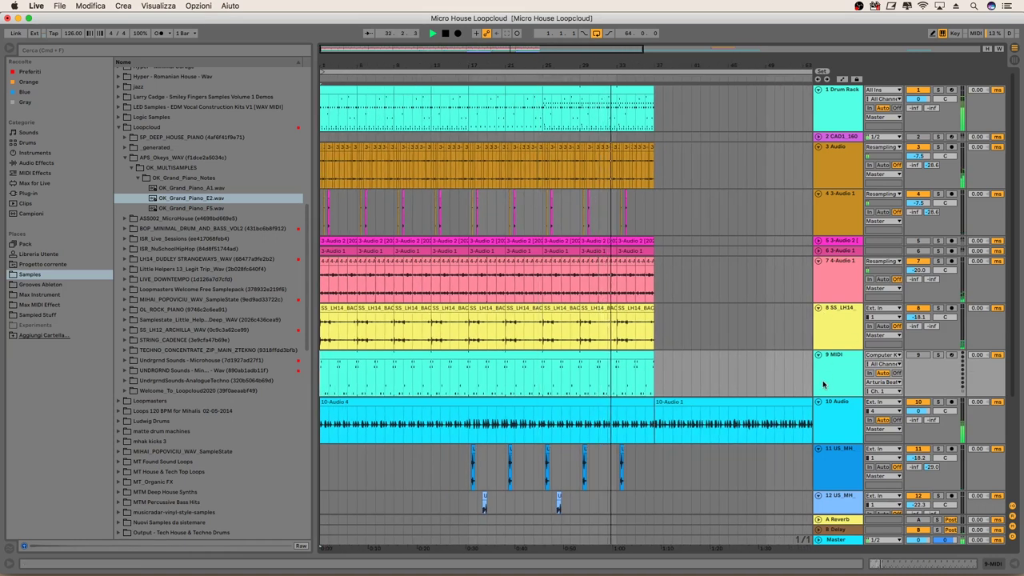
drag(621, 69, 617, 223)
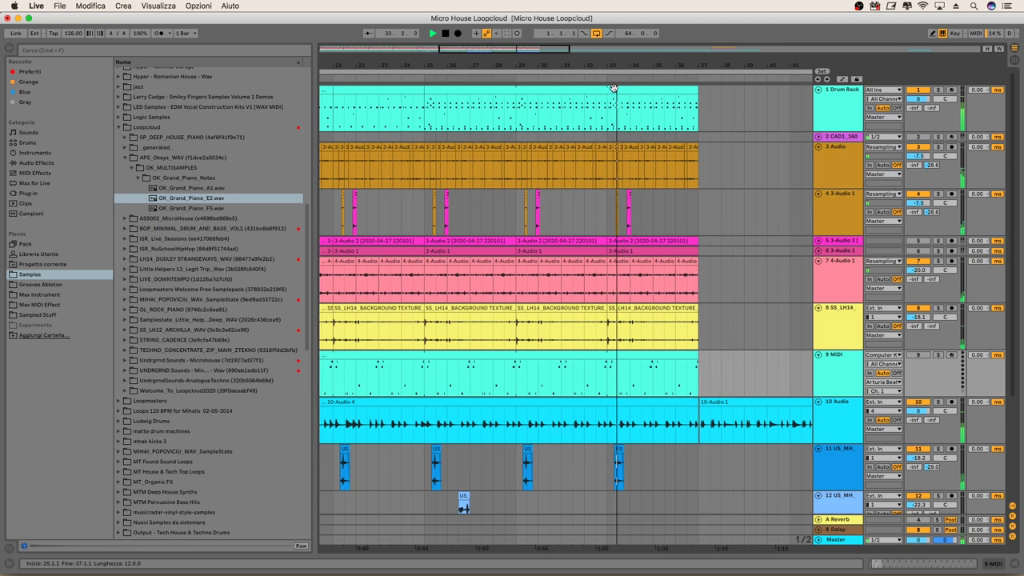
scroll(617, 222, down, 3)
drag(618, 62, 615, 56)
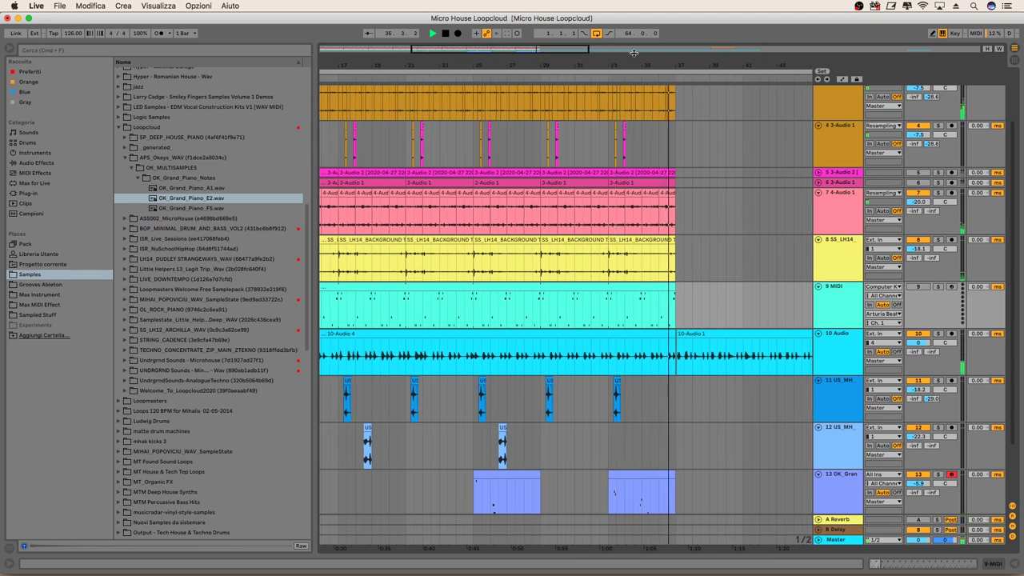